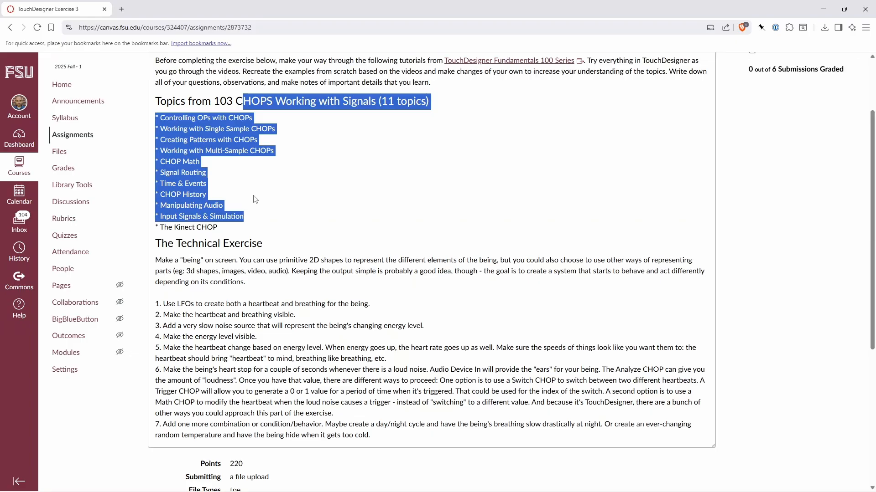
Read the exercise's CHOP topics and technical instructions, highlighting the first instruction about LFOs for heartbeat and breathing
{"action": "left_click", "coordinate": [246, 101]}
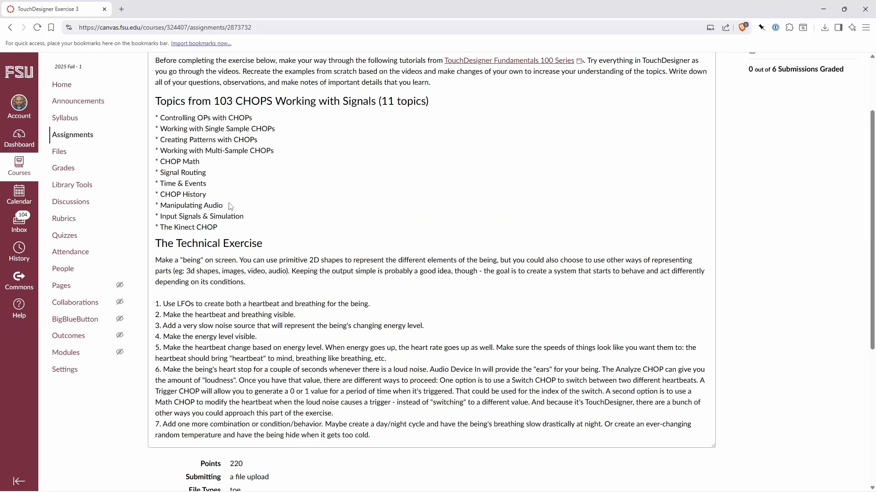
{"action": "scroll", "coordinate": [238, 206], "scroll_direction": "down", "scroll_amount": 2}
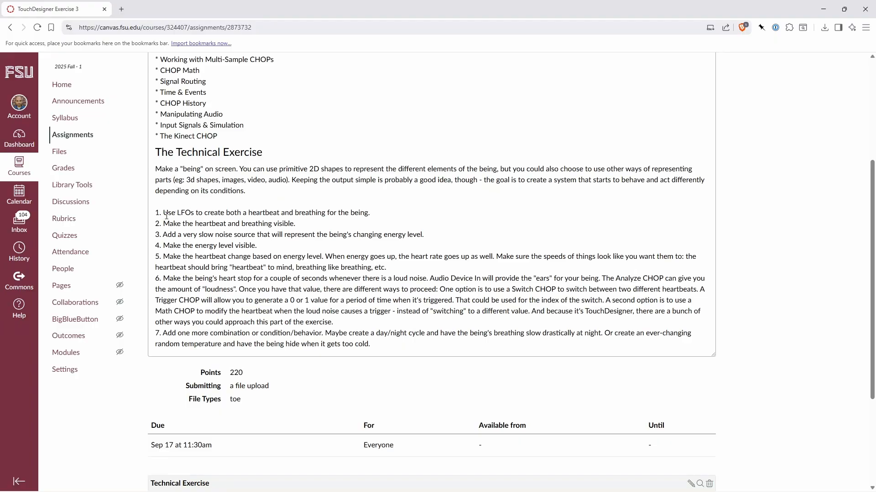
{"action": "left_click_drag", "start_coordinate": [246, 191], "coordinate": [164, 170]}
{"action": "left_click", "coordinate": [261, 192]}
{"action": "double_click", "coordinate": [174, 213]}
{"action": "triple_click", "coordinate": [174, 213]}
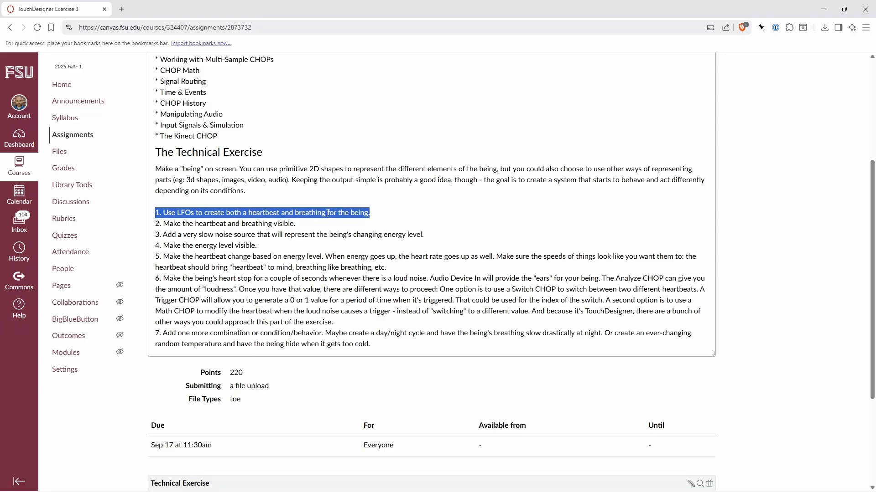
Switch to TouchDesigner and delete all existing operators from project1
{"action": "key", "text": "alt+Tab"}
{"action": "key", "text": "Tab"}
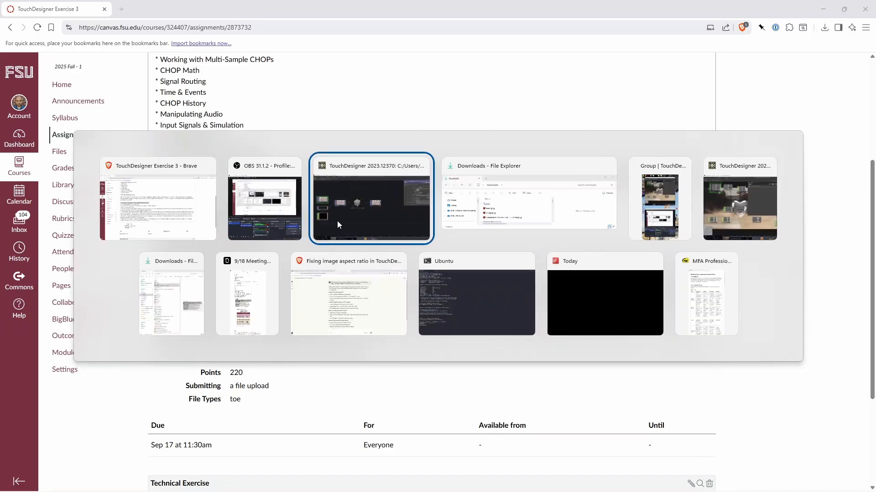
{"action": "key", "text": "ctrl+a"}
{"action": "key", "text": "Delete"}
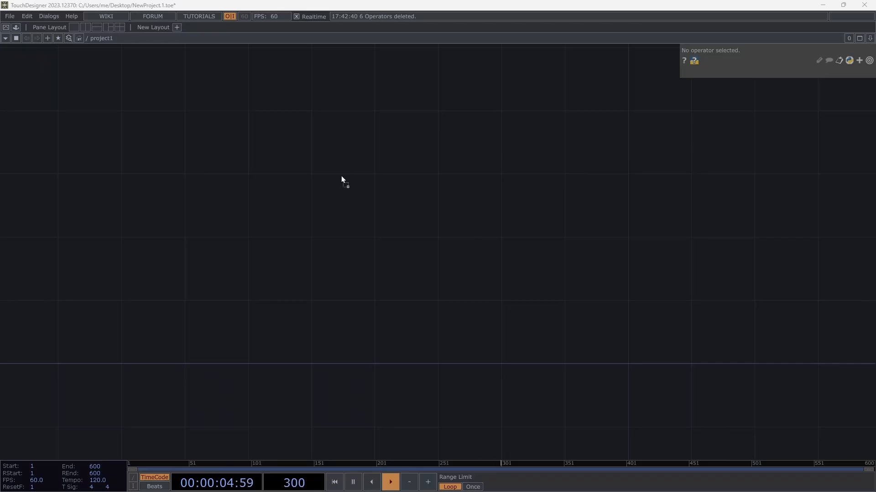
Load heart.png from Downloads as a Movie File In TOP and connect it to a new Out TOP
{"action": "left_click_drag", "start_coordinate": [341, 176], "coordinate": [211, 171]}
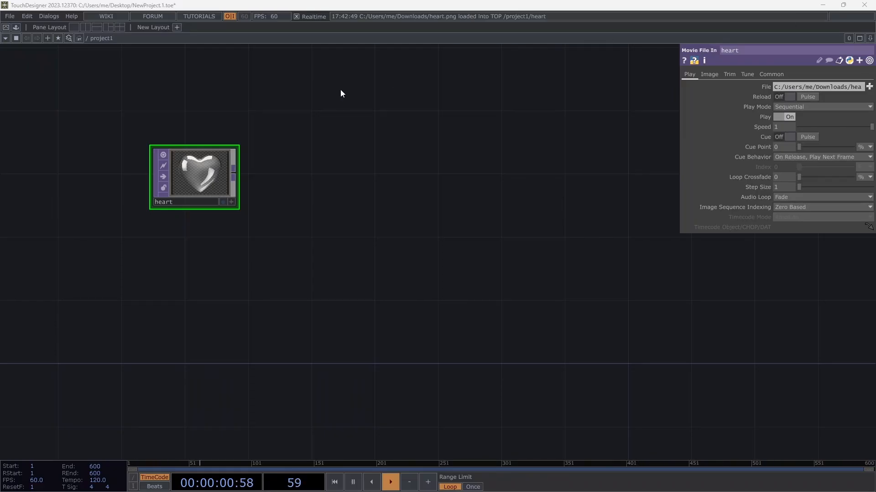
{"action": "left_click", "coordinate": [234, 171]}
{"action": "left_click", "coordinate": [398, 207]}
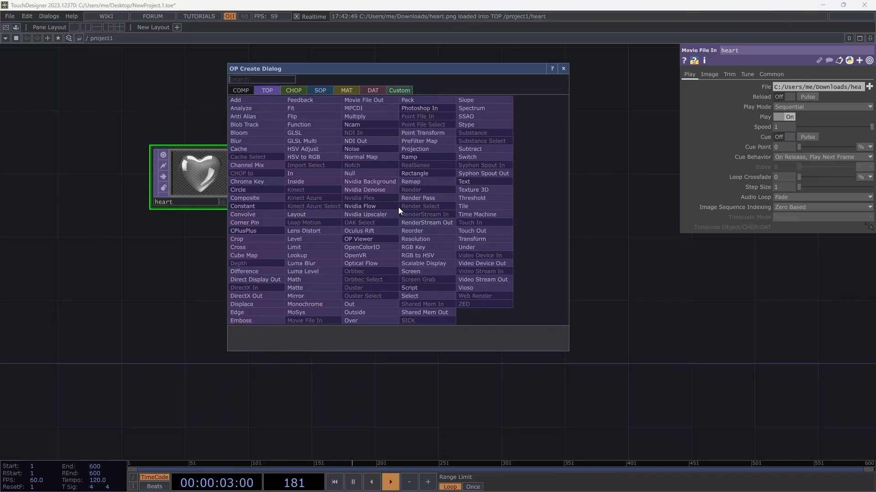
{"action": "type", "text": "out"}
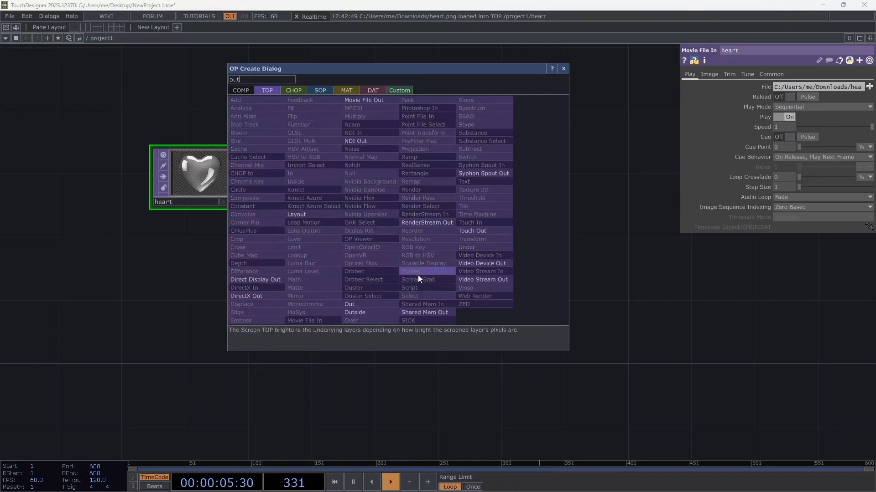
{"action": "left_click", "coordinate": [376, 304]}
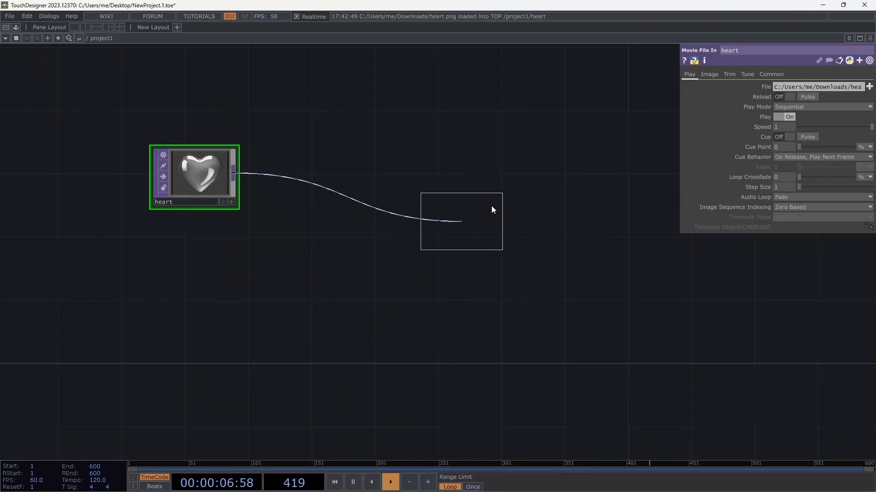
{"action": "left_click", "coordinate": [492, 208]}
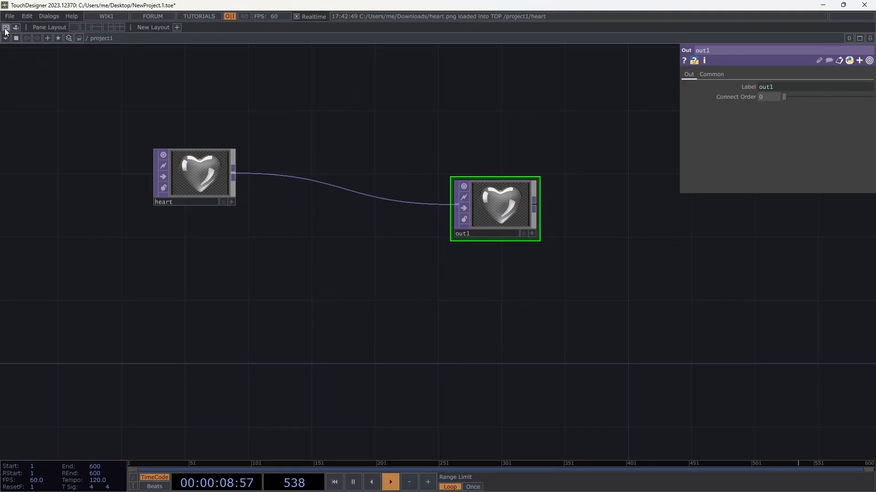
Set the heart image's Output Resolution to Parent Panel Size, previewing the perform window before and after the change
{"action": "key", "text": "F1"}
{"action": "key", "text": "Escape"}
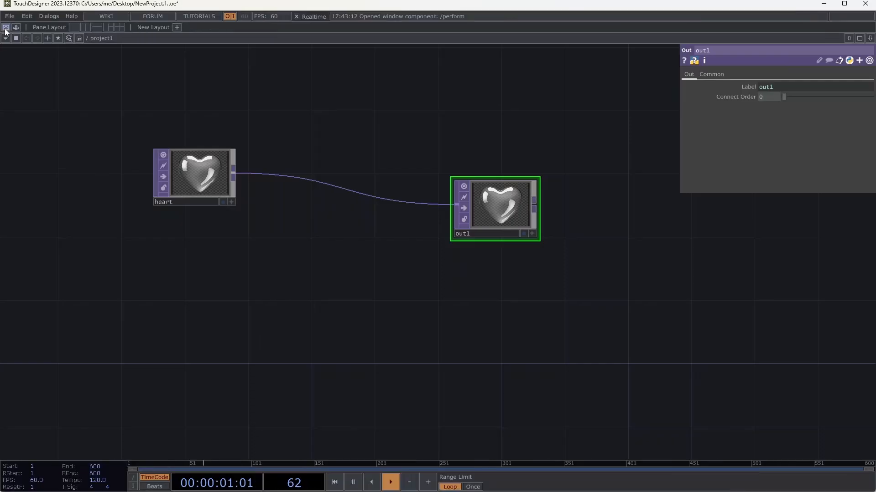
{"action": "left_click", "coordinate": [206, 168]}
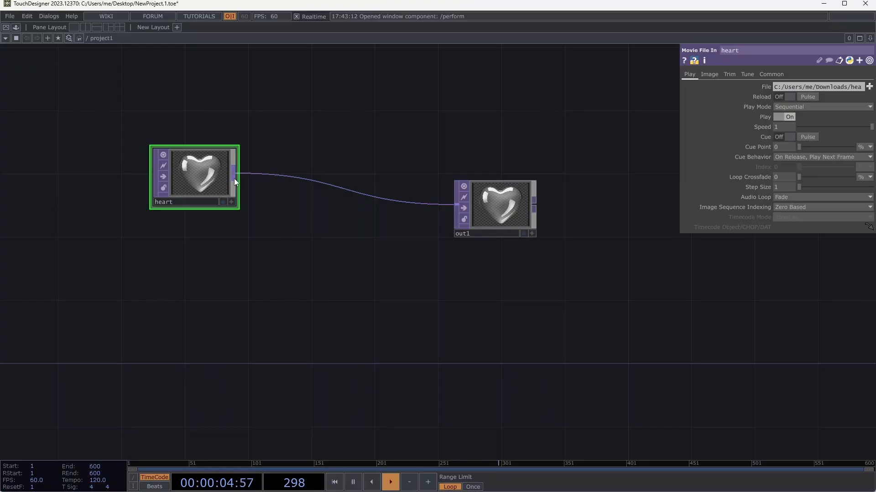
{"action": "left_click", "coordinate": [763, 72]}
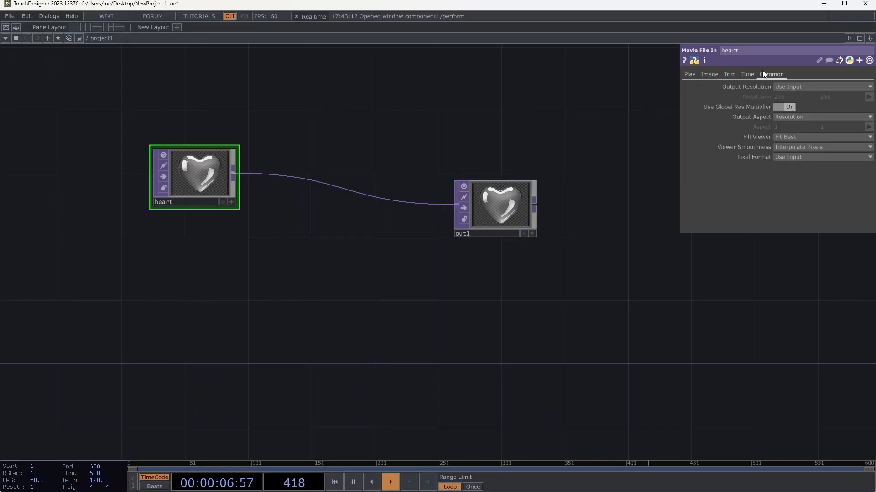
{"action": "left_click", "coordinate": [815, 86]}
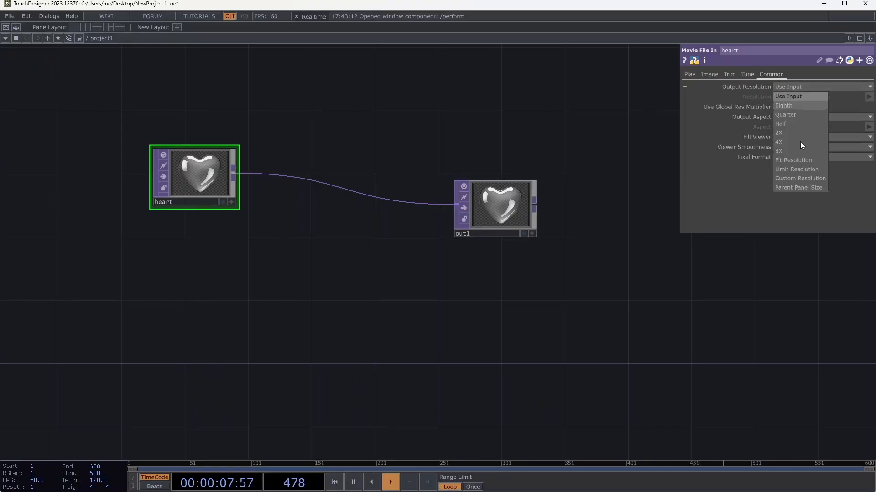
{"action": "left_click", "coordinate": [812, 188]}
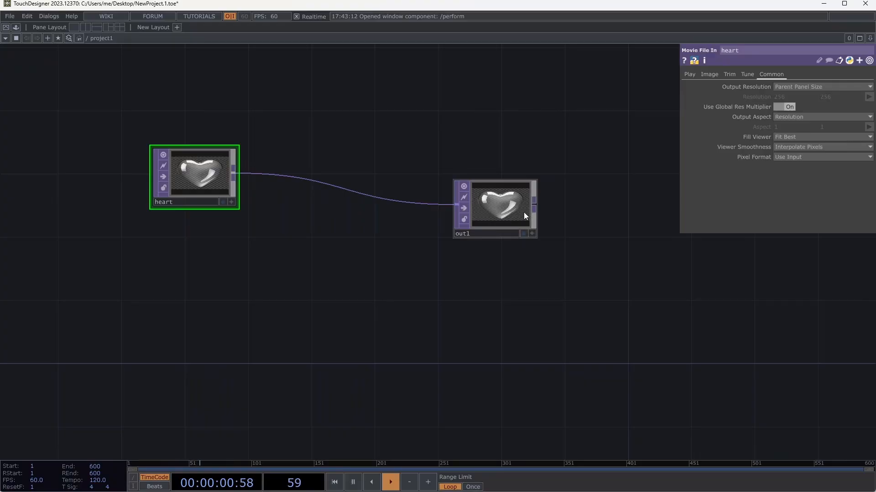
{"action": "left_click", "coordinate": [5, 28]}
{"action": "key", "text": "Escape"}
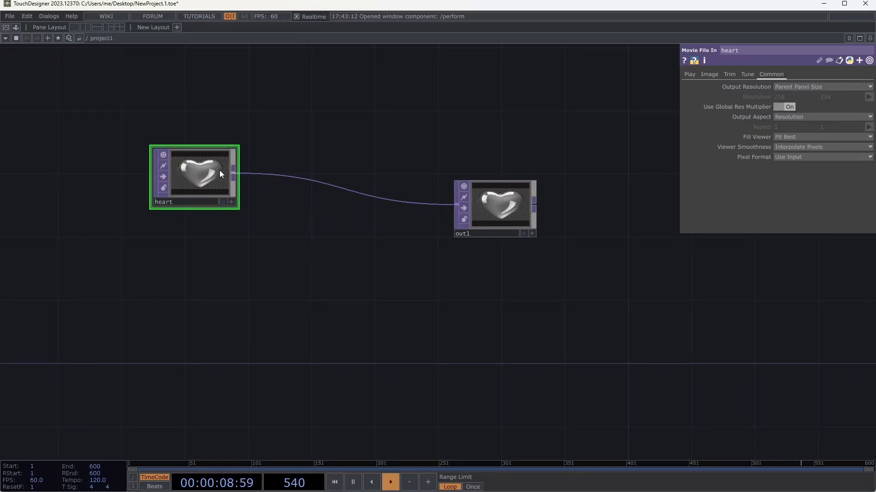
Insert a Transform TOP on the connection between the heart image and out1
{"action": "right_click", "coordinate": [305, 173]}
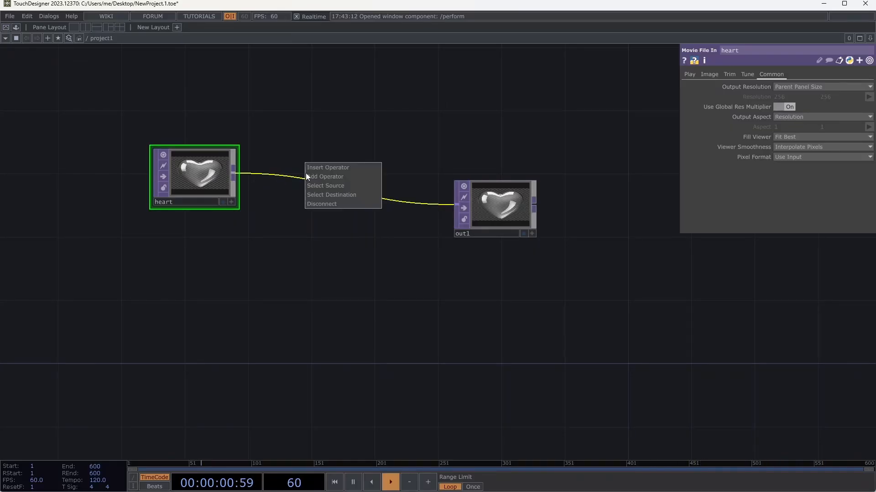
{"action": "left_click", "coordinate": [311, 167]}
{"action": "left_click", "coordinate": [385, 202]}
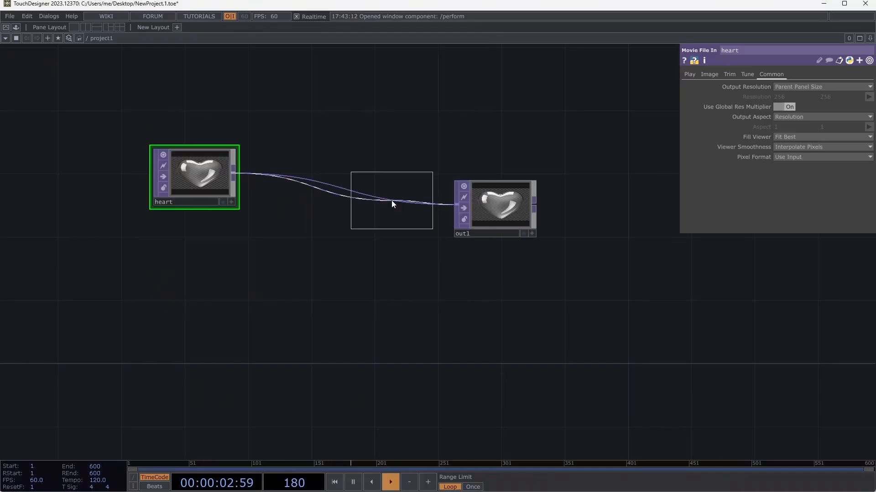
{"action": "left_click", "coordinate": [315, 184]}
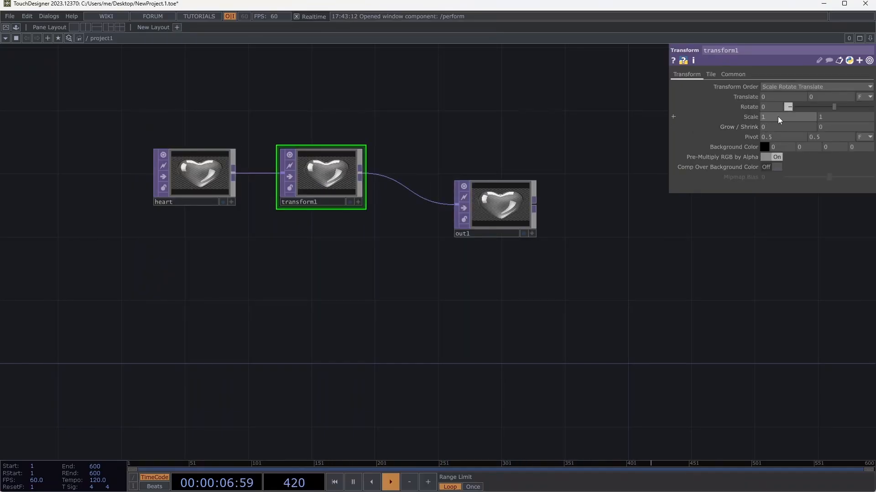
Set the transform's scale to 0.5 horizontally and 0.6 vertically, and preview the result in the perform window
{"action": "middle_click_drag", "start_coordinate": [778, 116], "coordinate": [774, 99]}
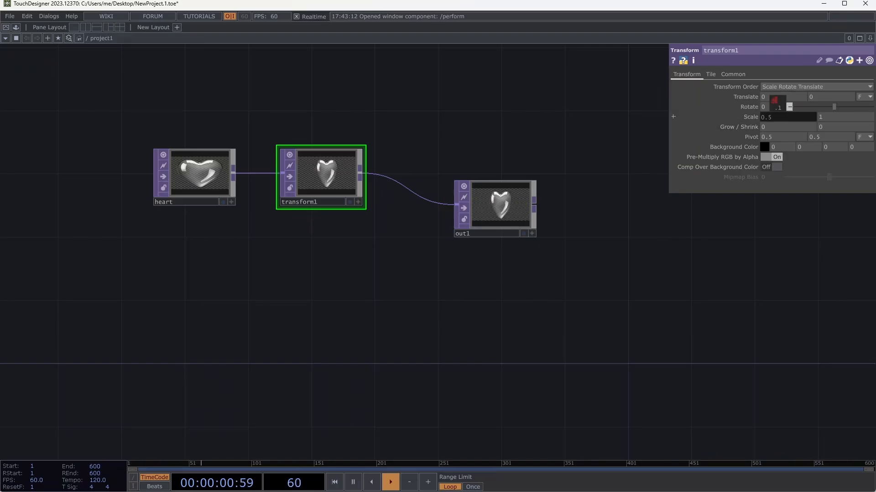
{"action": "middle_click_drag", "start_coordinate": [853, 117], "coordinate": [854, 108]}
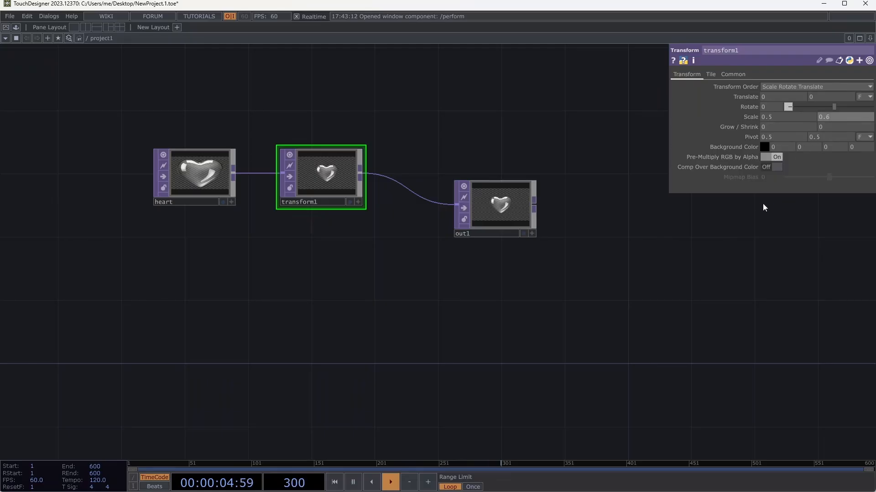
{"action": "left_click", "coordinate": [489, 207]}
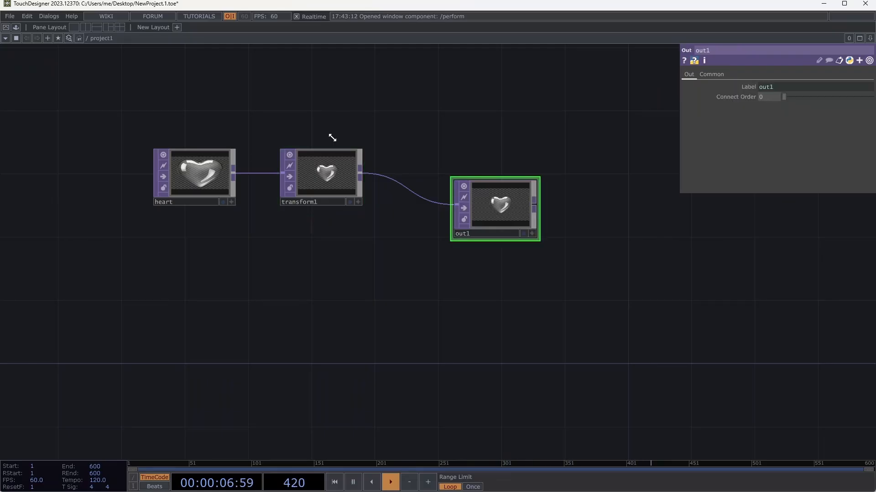
{"action": "left_click", "coordinate": [7, 27]}
{"action": "key", "text": "Escape"}
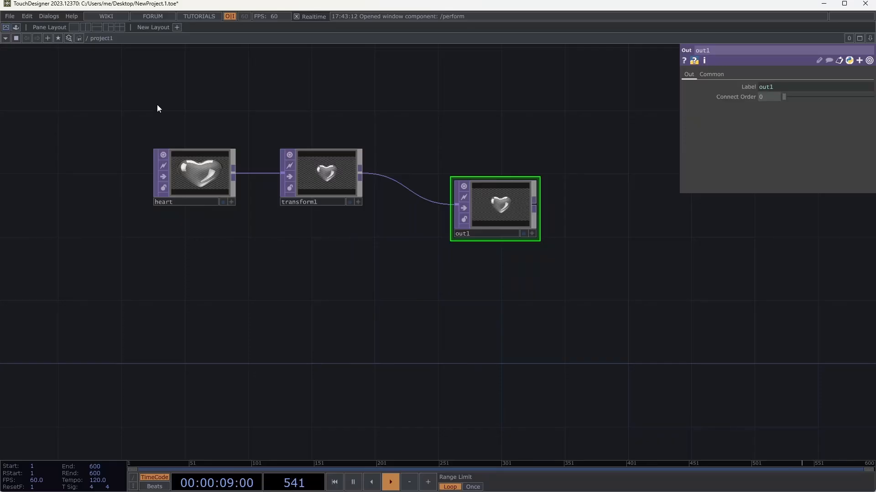
Reduce the transform's horizontal scale to 0.4 and preview the heart's proportions in the perform window
{"action": "left_click", "coordinate": [319, 176]}
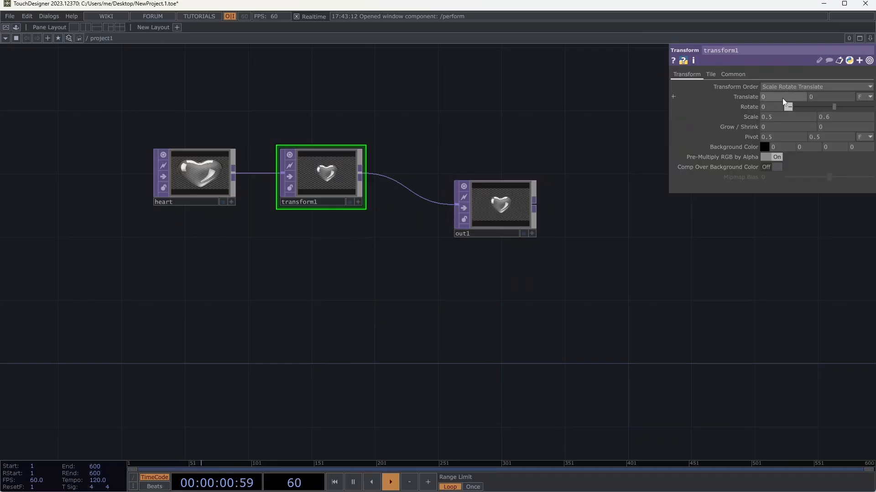
{"action": "middle_click_drag", "start_coordinate": [779, 107], "coordinate": [781, 115]}
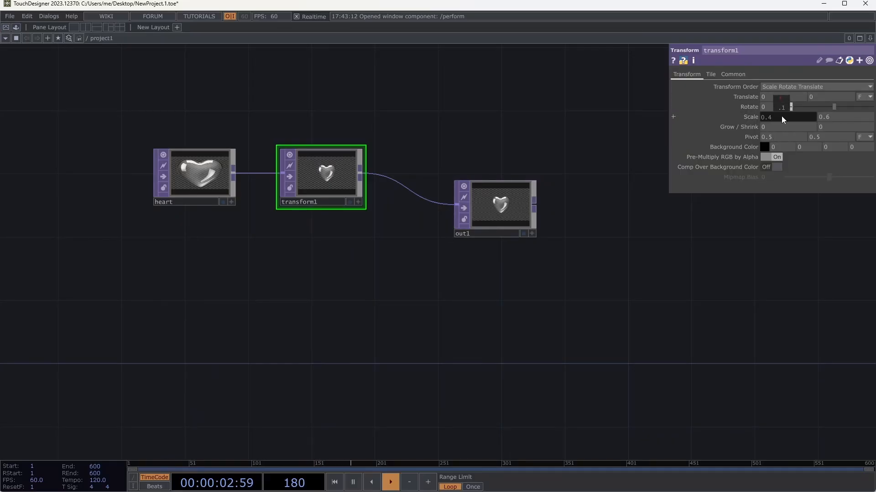
{"action": "left_click", "coordinate": [6, 27]}
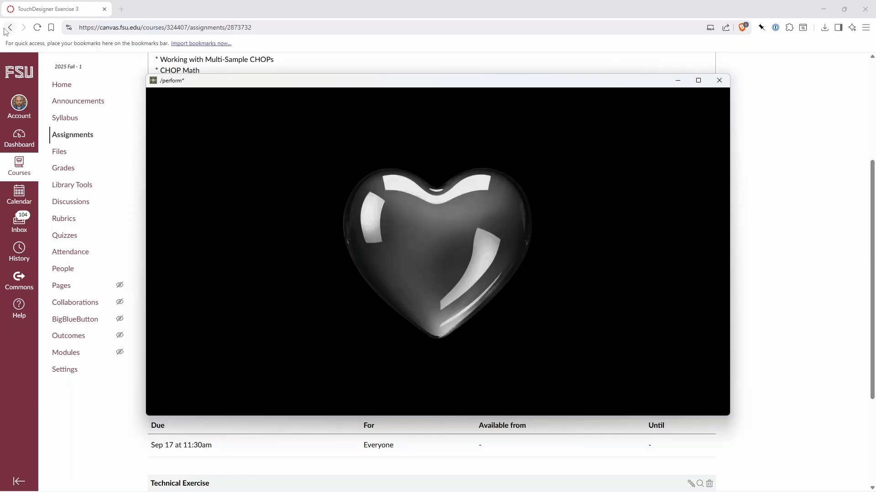
{"action": "key", "text": "Escape"}
Spread out out1 and transform1 to make room, and add a Movie File In TOP below transform1
{"action": "left_click_drag", "start_coordinate": [471, 214], "coordinate": [567, 230]}
{"action": "left_click_drag", "start_coordinate": [319, 179], "coordinate": [335, 195]}
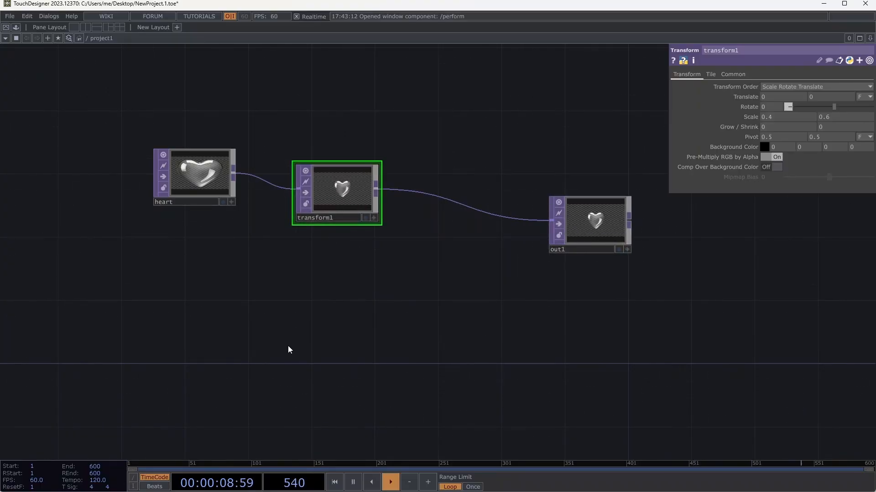
{"action": "key", "text": "Tab"}
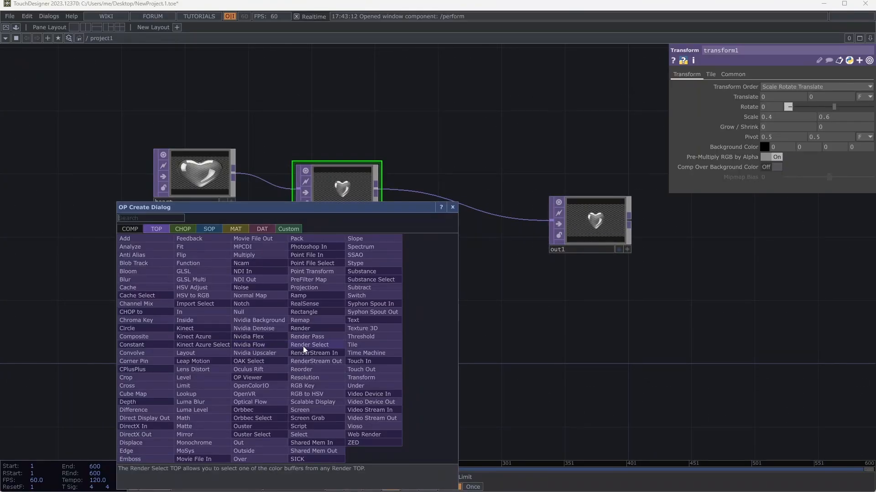
{"action": "type", "text": "movi"}
{"action": "left_click", "coordinate": [223, 458]}
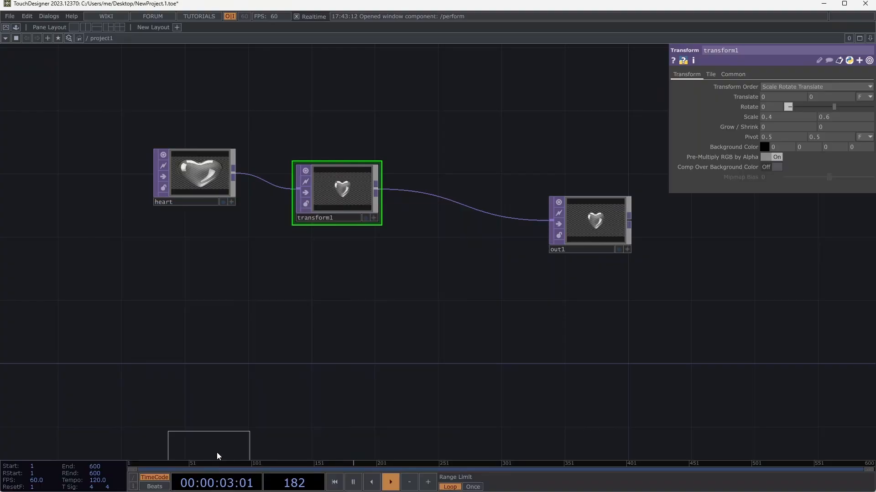
{"action": "left_click", "coordinate": [338, 326]}
Load Movie.1.mp4 from the Nature samples folder into the new Movie File In TOP
{"action": "left_click", "coordinate": [869, 87]}
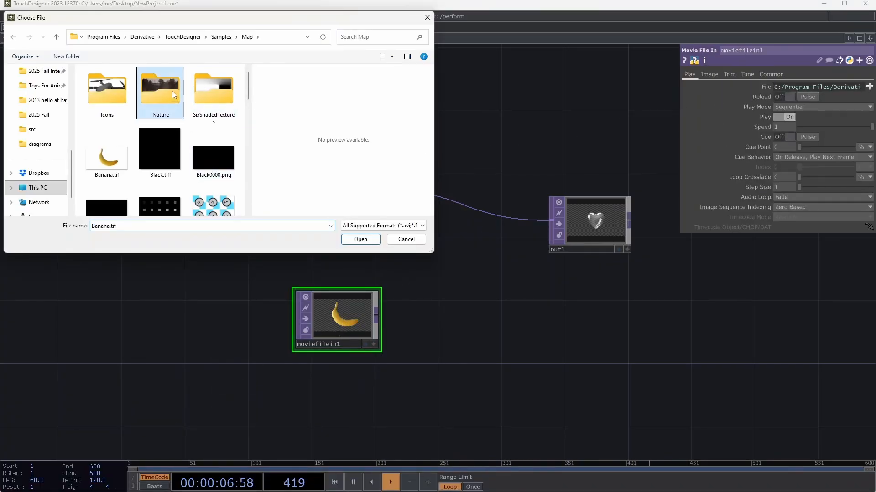
{"action": "double_click", "coordinate": [171, 91]}
{"action": "left_click", "coordinate": [111, 110]}
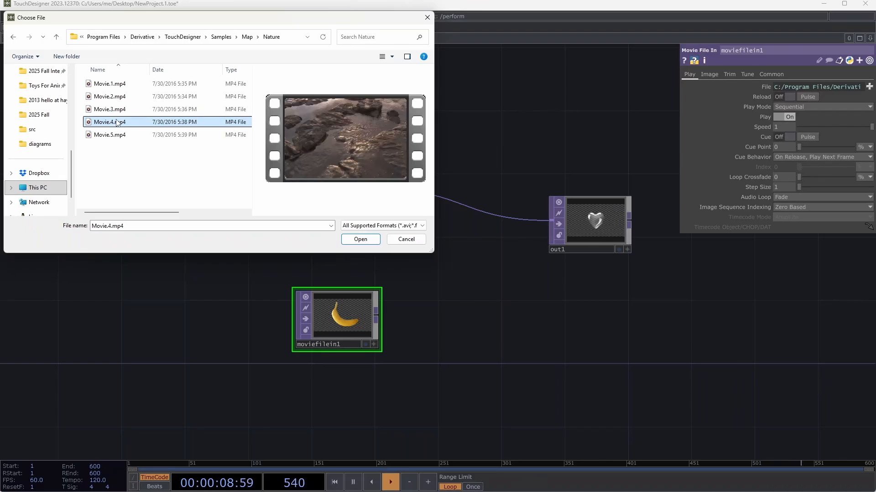
{"action": "left_click", "coordinate": [111, 84]}
{"action": "left_click", "coordinate": [360, 240]}
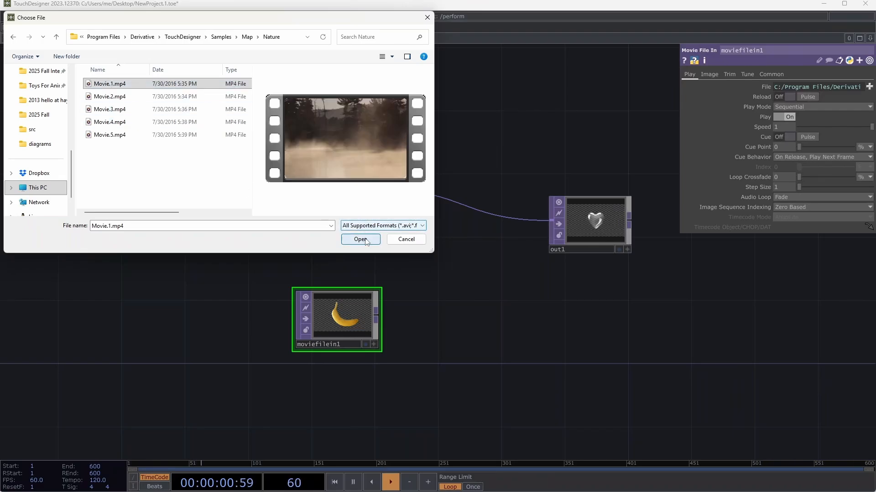
Connect moviefilein1 to out1 and insert a Composite TOP into that connection
{"action": "left_click", "coordinate": [376, 315]}
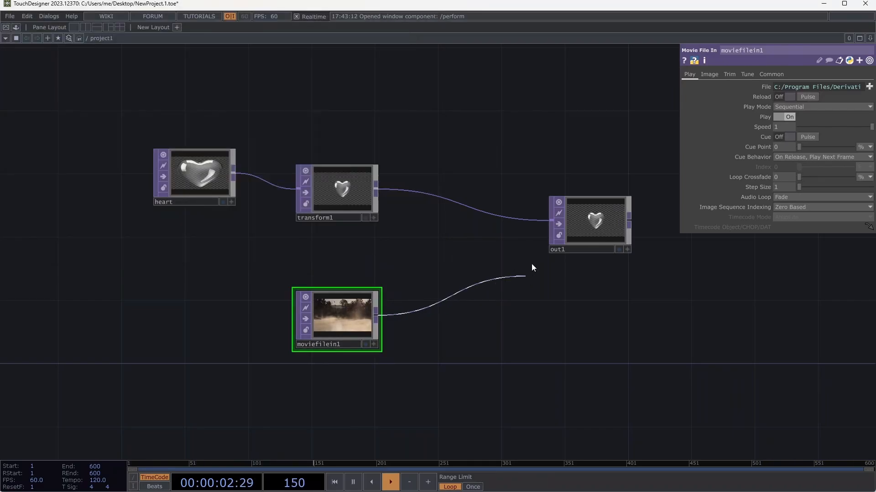
{"action": "left_click", "coordinate": [544, 228]}
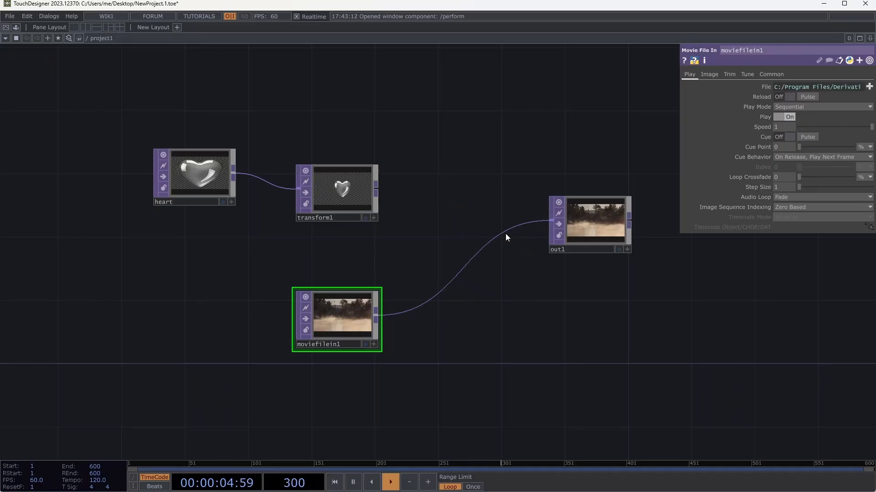
{"action": "right_click", "coordinate": [475, 256]}
{"action": "left_click", "coordinate": [484, 245]}
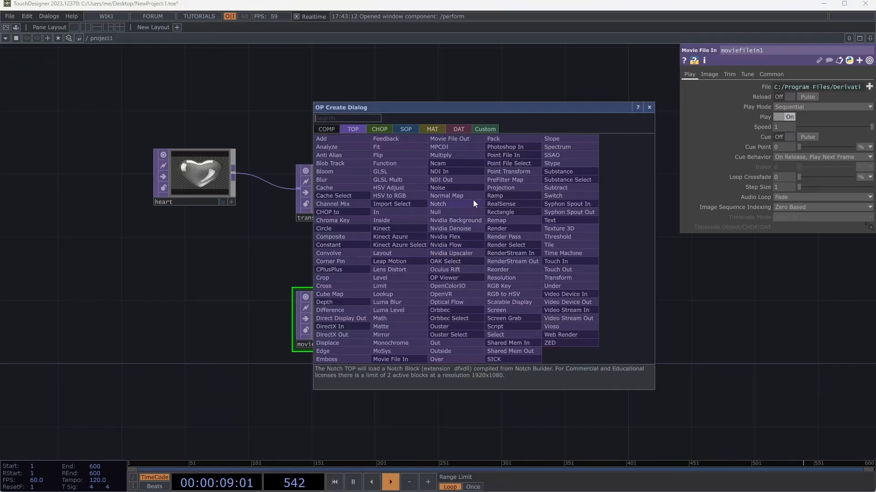
{"action": "type", "text": "comp"}
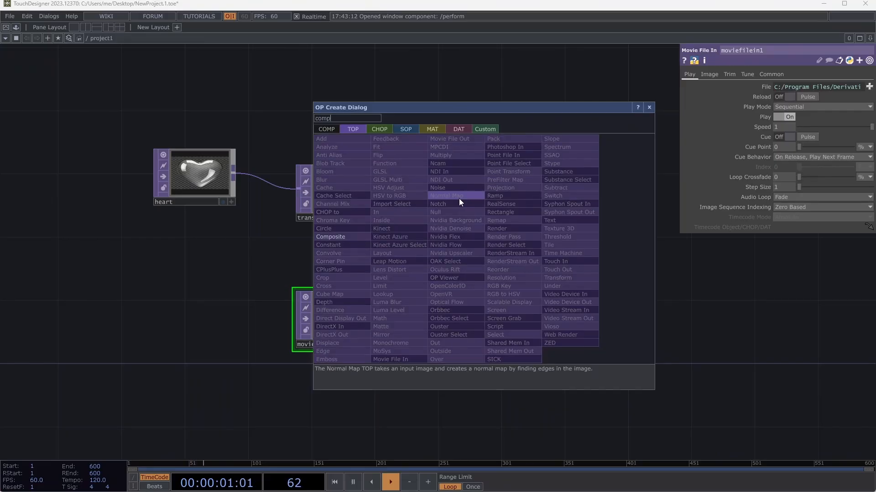
{"action": "left_click", "coordinate": [357, 235]}
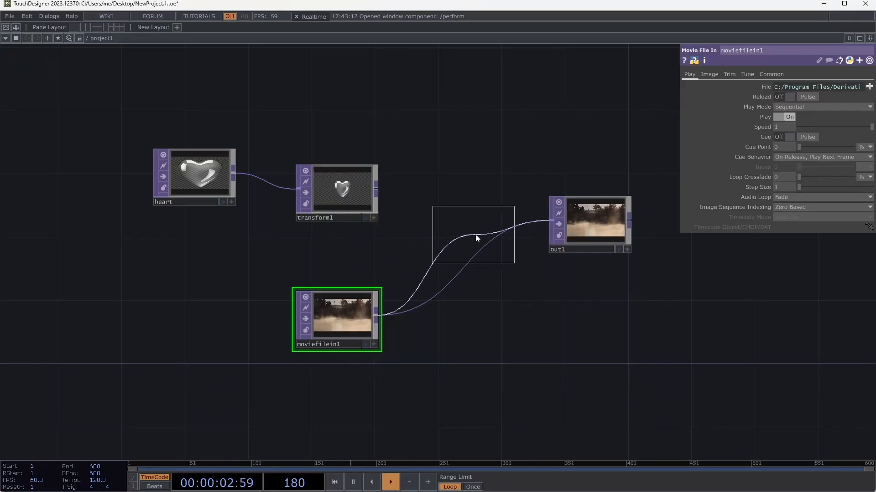
{"action": "left_click", "coordinate": [477, 234]}
Connect transform1 to comp1, order it ahead of moviefilein1 in the inputs, and preview the result in the perform window
{"action": "left_click_drag", "start_coordinate": [376, 188], "coordinate": [437, 234]}
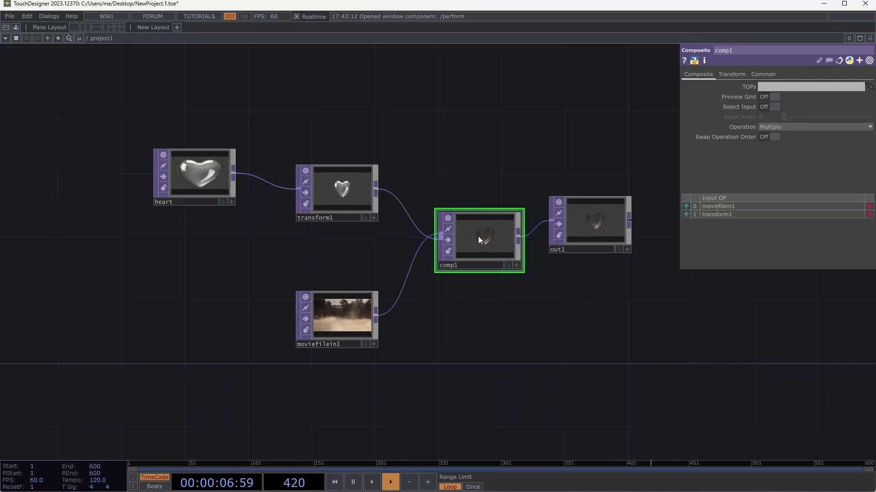
{"action": "left_click", "coordinate": [440, 237]}
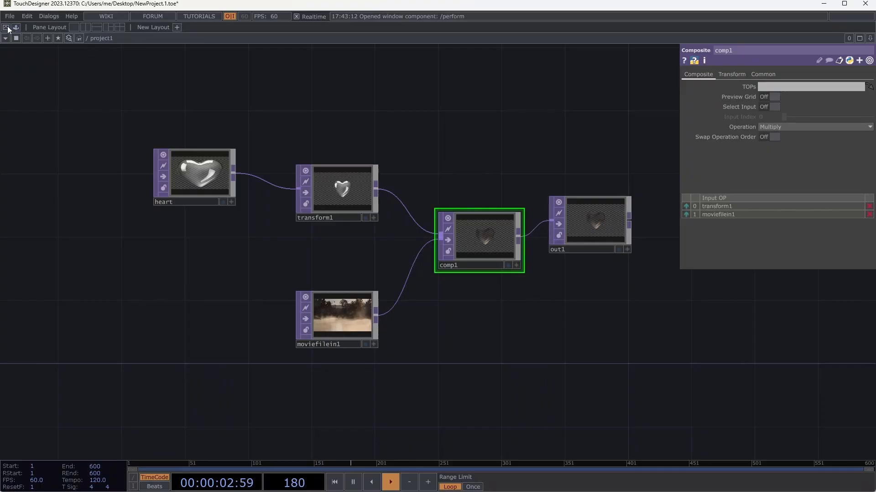
{"action": "key", "text": "F1"}
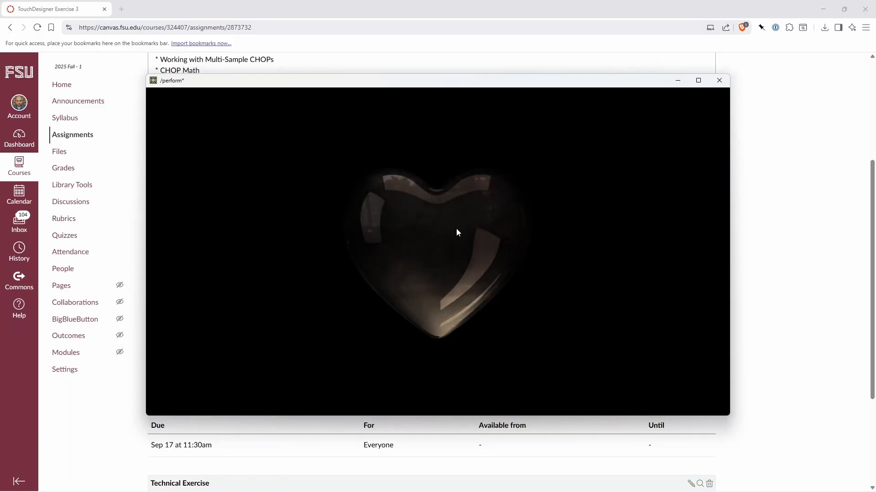
{"action": "key", "text": "Escape"}
Set comp1's operation to Over so the heart is layered on the nature video
{"action": "left_click", "coordinate": [595, 229]}
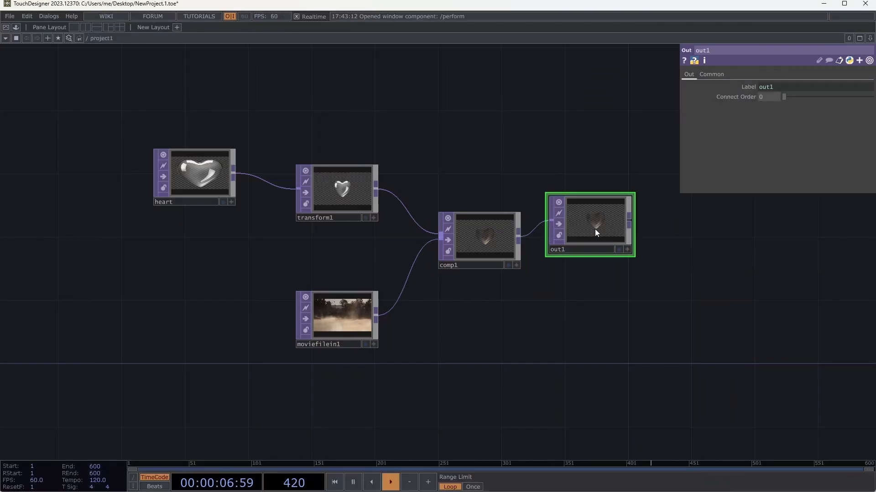
{"action": "left_click", "coordinate": [485, 246]}
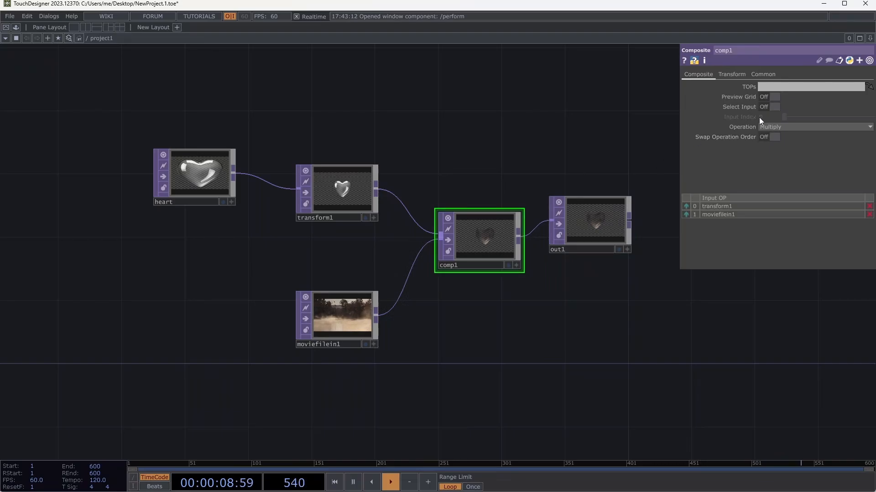
{"action": "left_click", "coordinate": [792, 128]}
{"action": "left_click", "coordinate": [830, 209]}
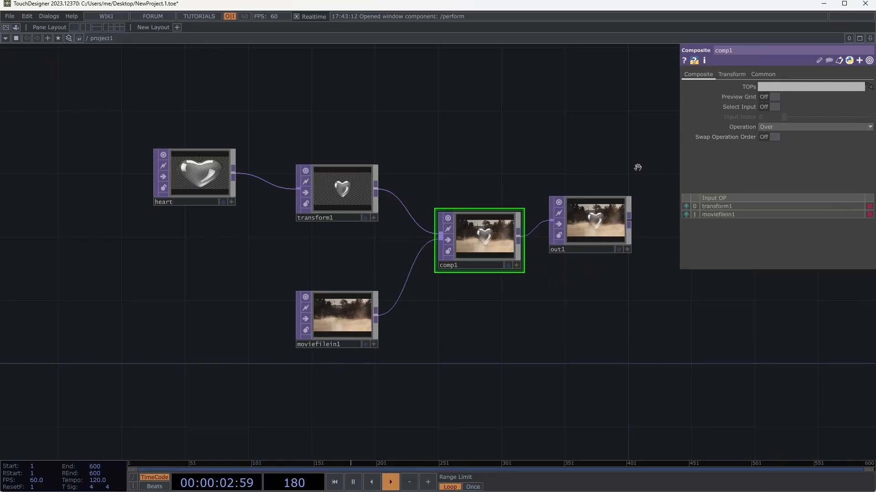
Examine comp1's preview grid of blend operations and out1's output as network backgrounds, turning each off again
{"action": "left_click", "coordinate": [767, 97]}
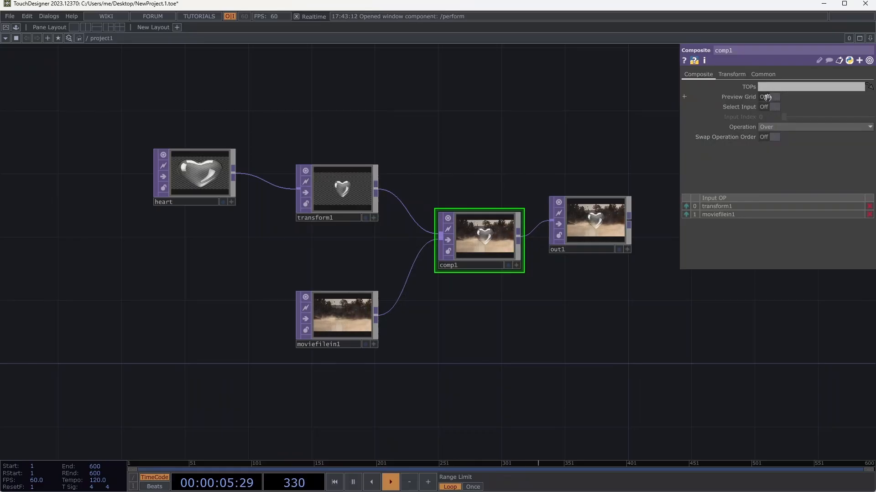
{"action": "left_click", "coordinate": [509, 265]}
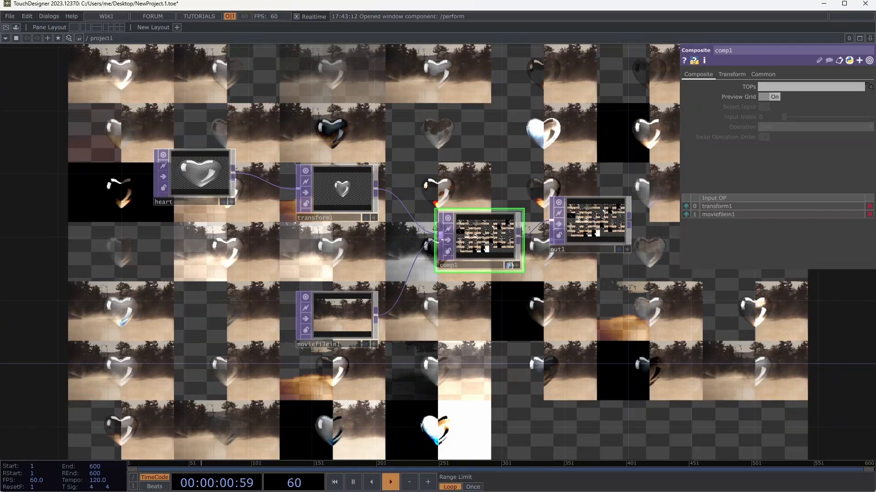
{"action": "left_click", "coordinate": [509, 266]}
{"action": "left_click", "coordinate": [770, 97]}
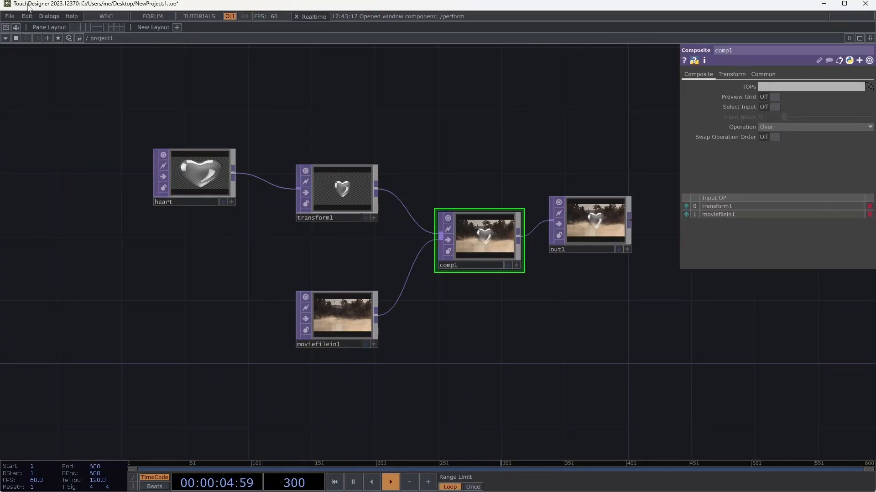
{"action": "left_click", "coordinate": [619, 250]}
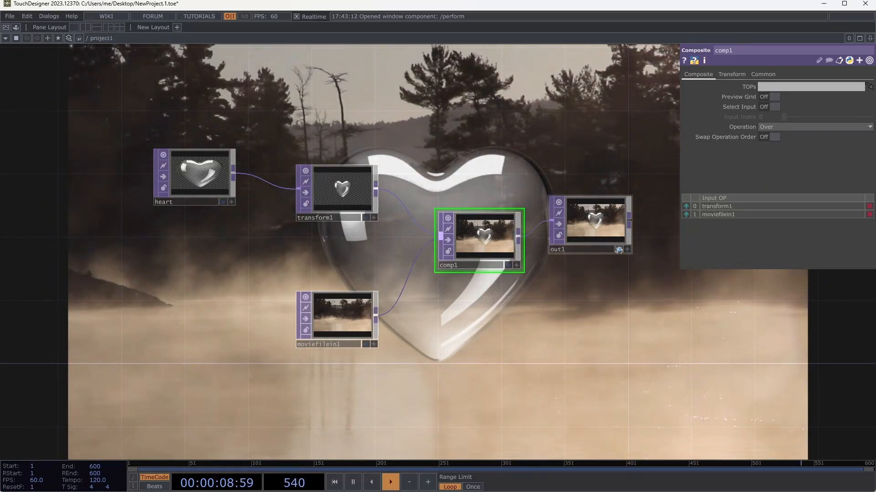
{"action": "left_click", "coordinate": [618, 249]}
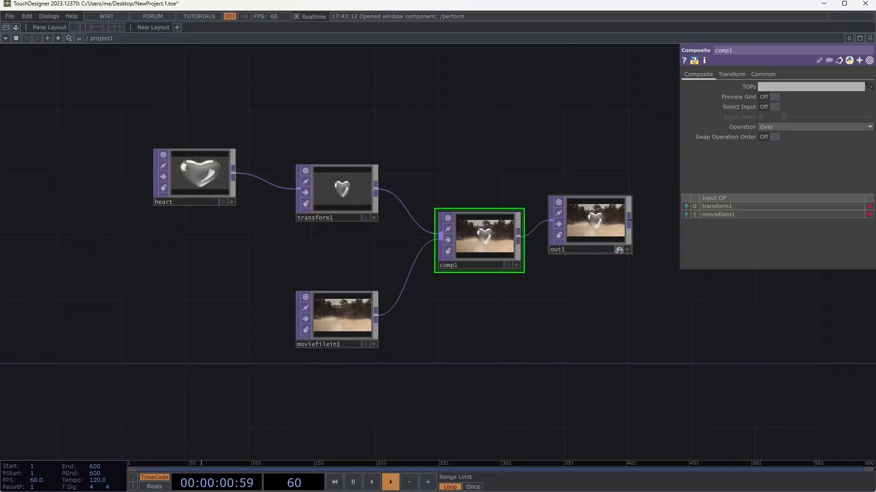
Move heart, transform1 and moviefilein1 farther from comp1 to make room, and check the exercise instructions in the browser
{"action": "left_click", "coordinate": [234, 176]}
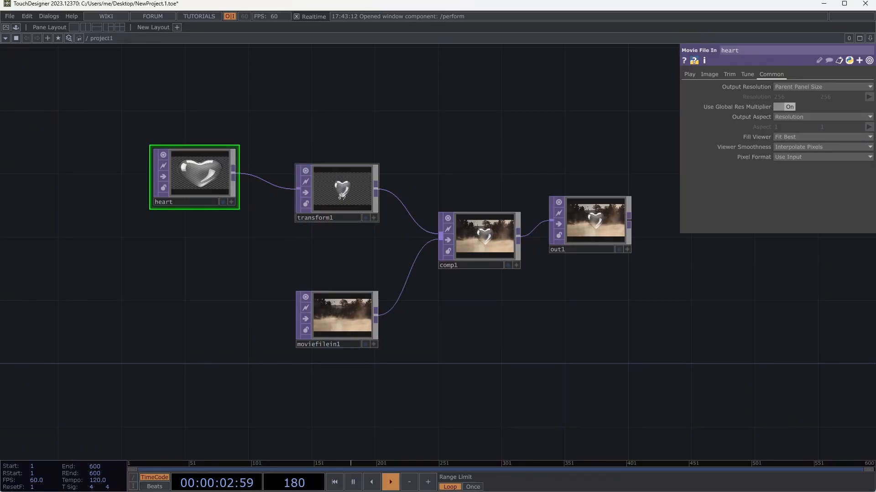
{"action": "left_click", "coordinate": [690, 74]}
{"action": "left_click", "coordinate": [710, 76]}
{"action": "left_click_drag", "start_coordinate": [211, 172], "coordinate": [148, 172]}
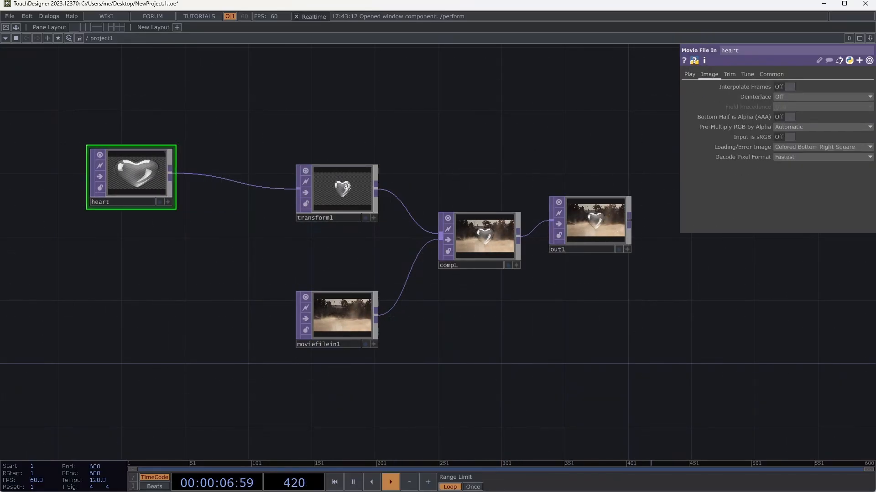
{"action": "left_click_drag", "start_coordinate": [307, 181], "coordinate": [211, 166]}
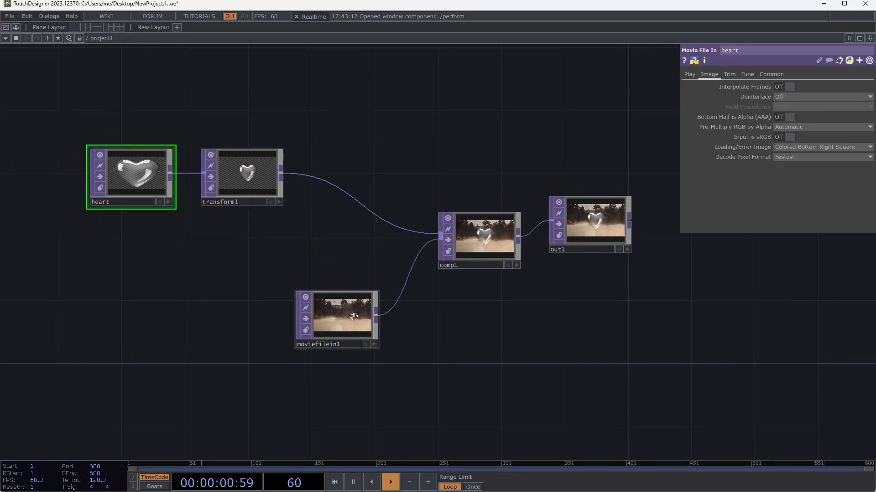
{"action": "left_click_drag", "start_coordinate": [354, 316], "coordinate": [277, 327]}
{"action": "key", "text": "alt+Tab"}
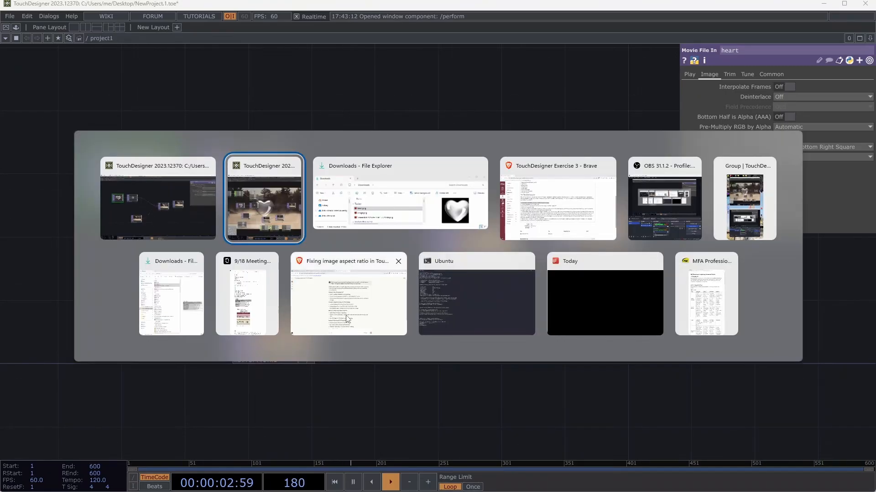
{"action": "left_click", "coordinate": [579, 197]}
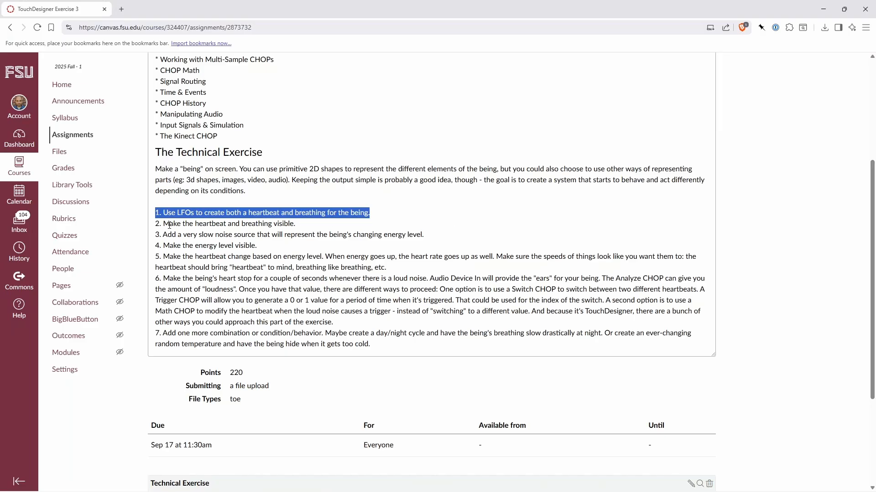
{"action": "key", "text": "alt+Tab"}
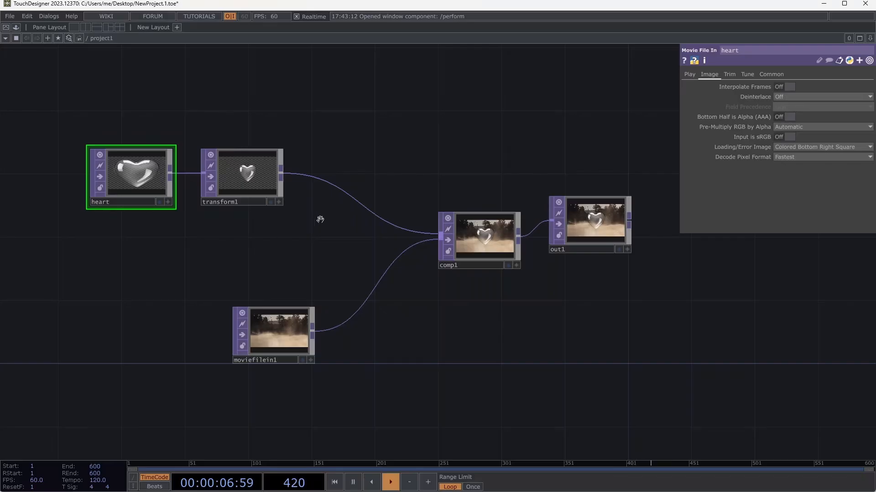
{"action": "left_click_drag", "start_coordinate": [276, 331], "coordinate": [197, 316]}
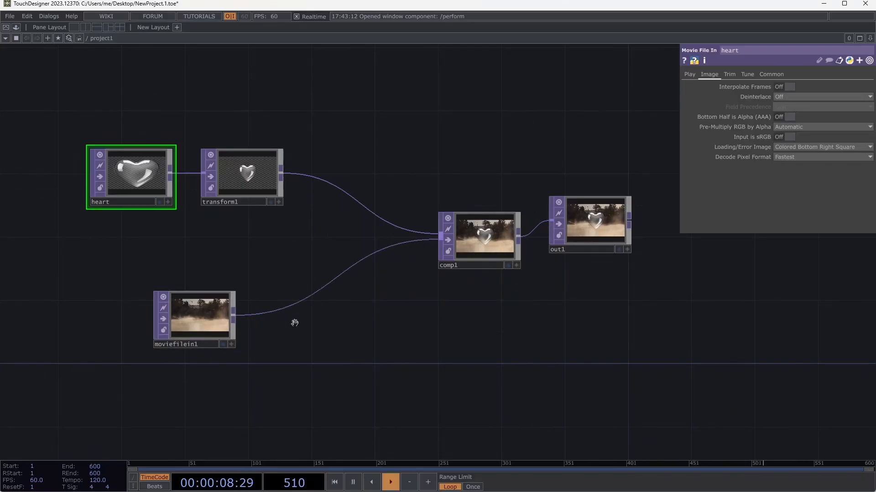
Insert a Level TOP into the connection between moviefilein1 and comp1
{"action": "right_click", "coordinate": [306, 297]}
{"action": "left_click", "coordinate": [321, 284]}
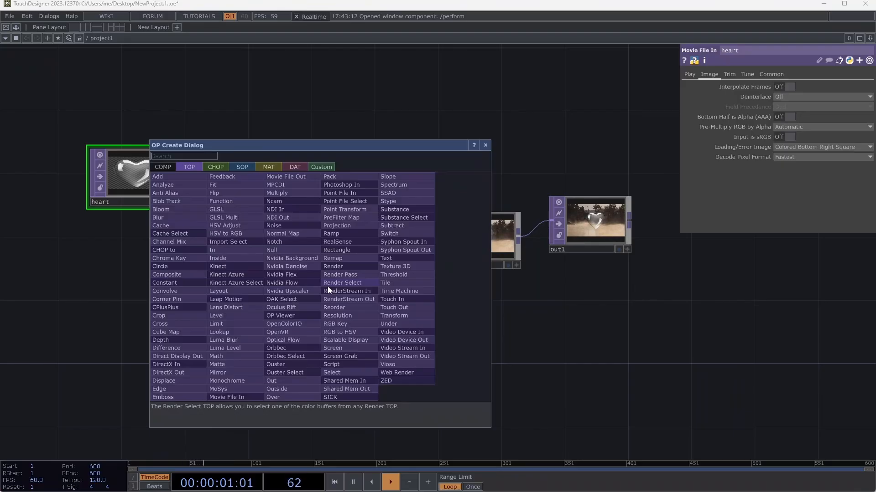
{"action": "type", "text": "level"}
{"action": "key", "text": "Return"}
{"action": "left_click", "coordinate": [328, 286]}
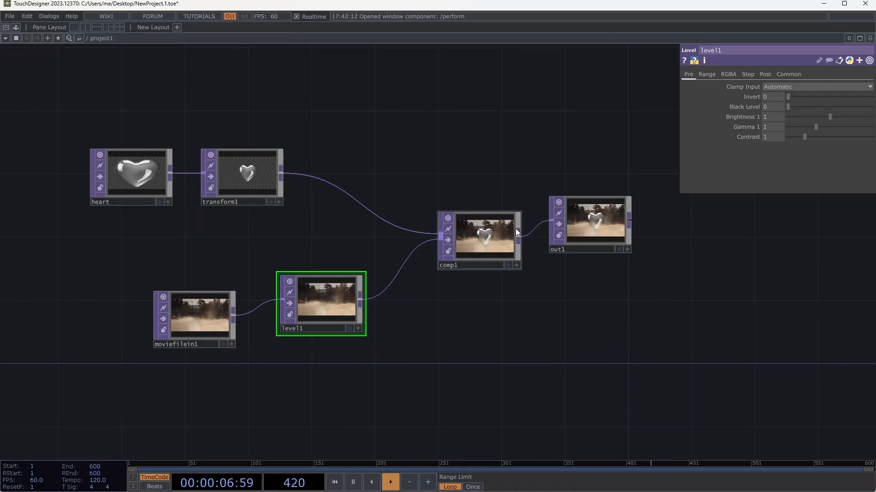
Lower level1's Brightness 1 to 0.78 and display out1 as the network background
{"action": "left_click_drag", "start_coordinate": [831, 118], "coordinate": [819, 117]}
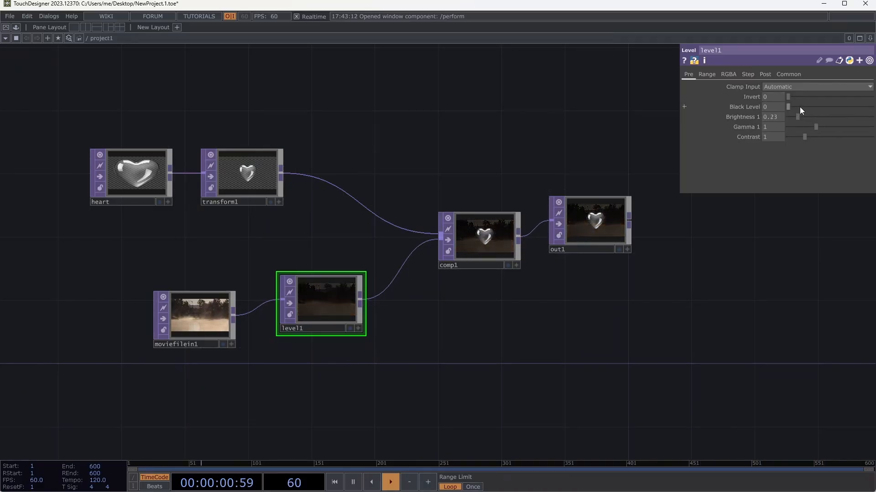
{"action": "left_click", "coordinate": [620, 250]}
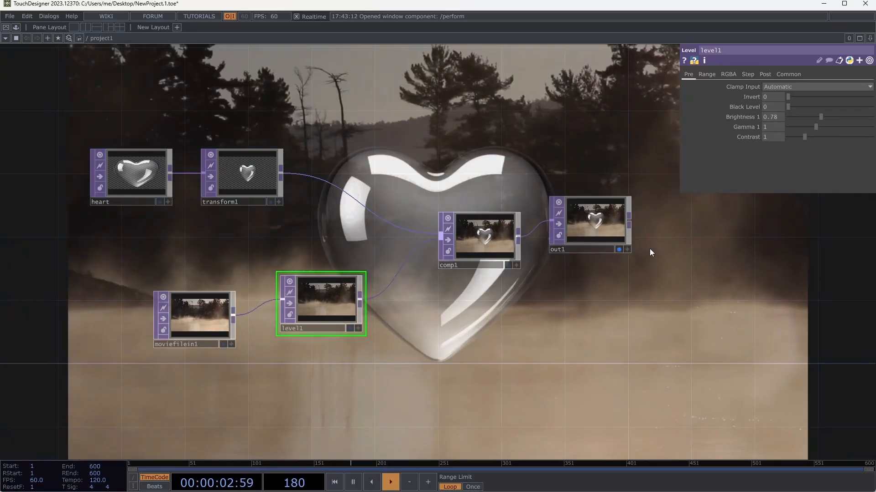
Add an LFO CHOP and place it above and to the left of the heart node
{"action": "left_click_drag", "start_coordinate": [326, 252], "coordinate": [532, 254]}
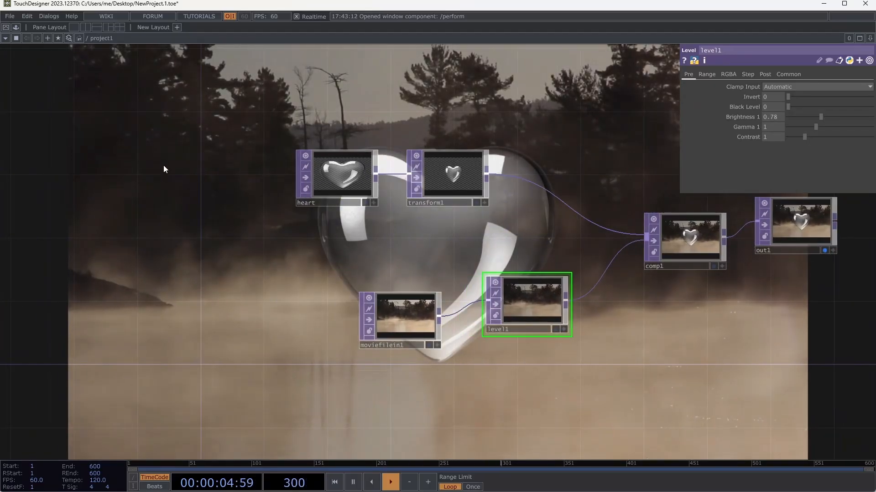
{"action": "key", "text": "Tab"}
{"action": "type", "text": "lfo"}
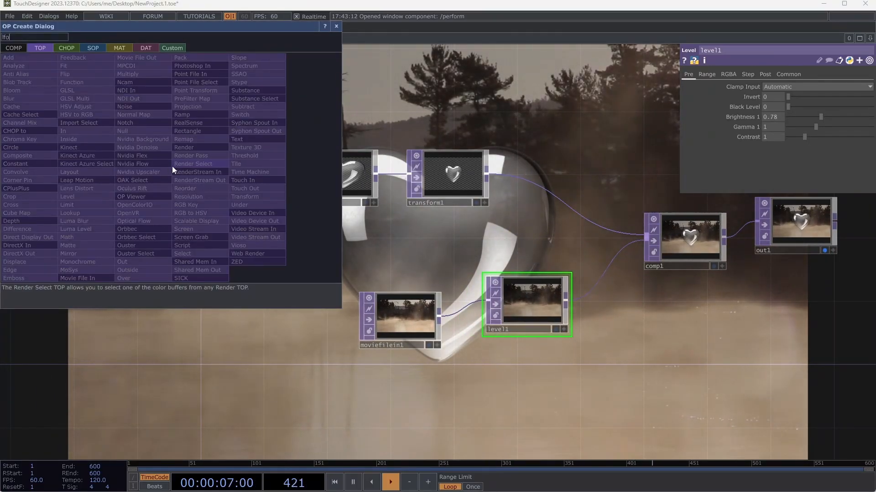
{"action": "key", "text": "Return"}
{"action": "left_click", "coordinate": [172, 165]}
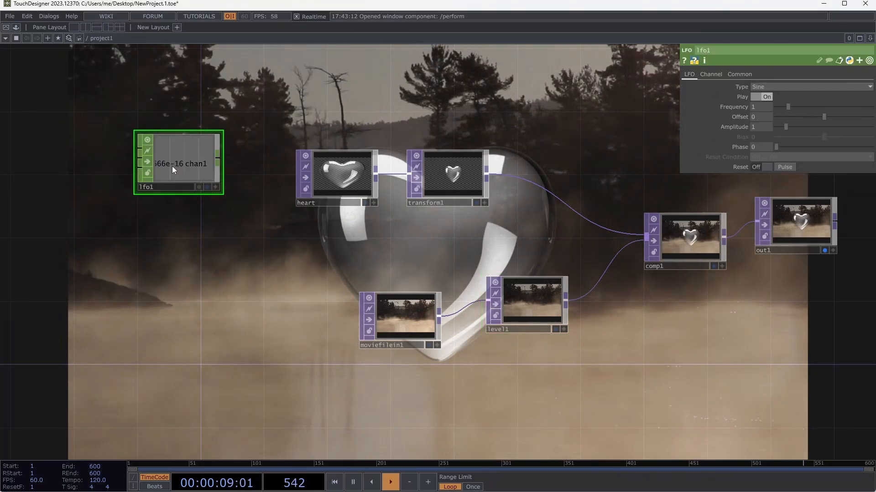
{"action": "left_click_drag", "start_coordinate": [183, 160], "coordinate": [236, 96]}
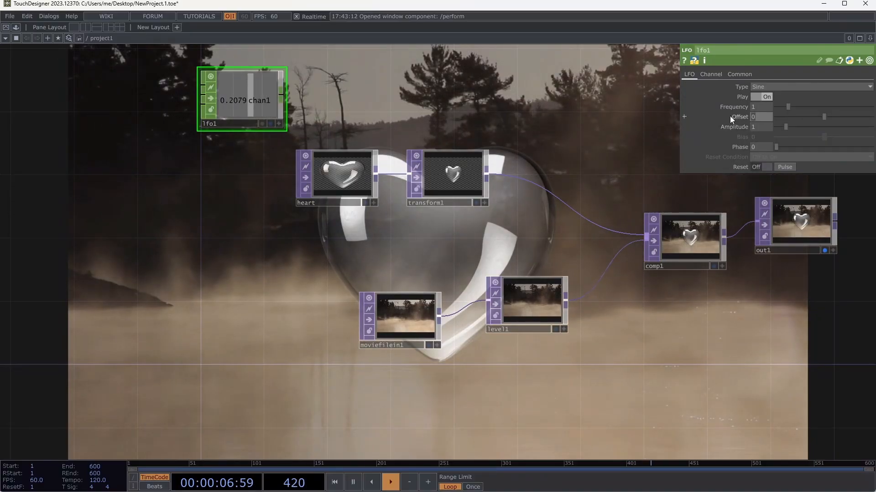
Set lfo1's offset to 0.5 and its amplitude to 0.5
{"action": "type", "text": ".5"}
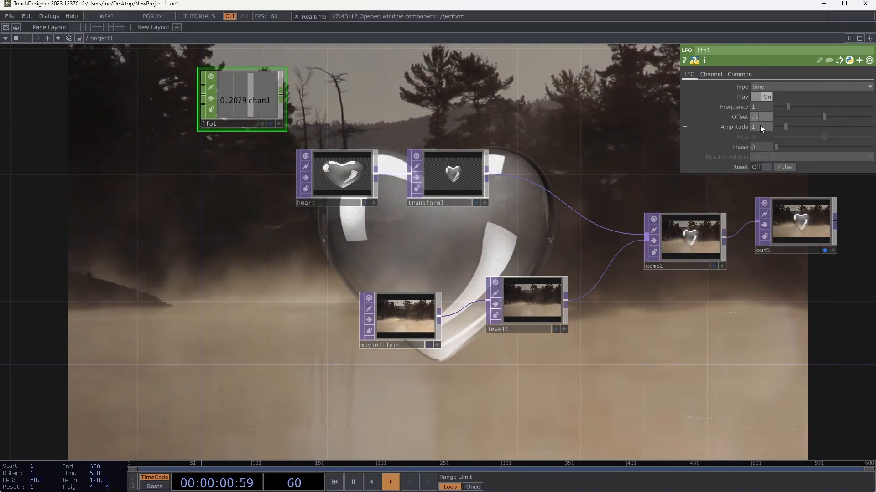
{"action": "left_click", "coordinate": [760, 126]}
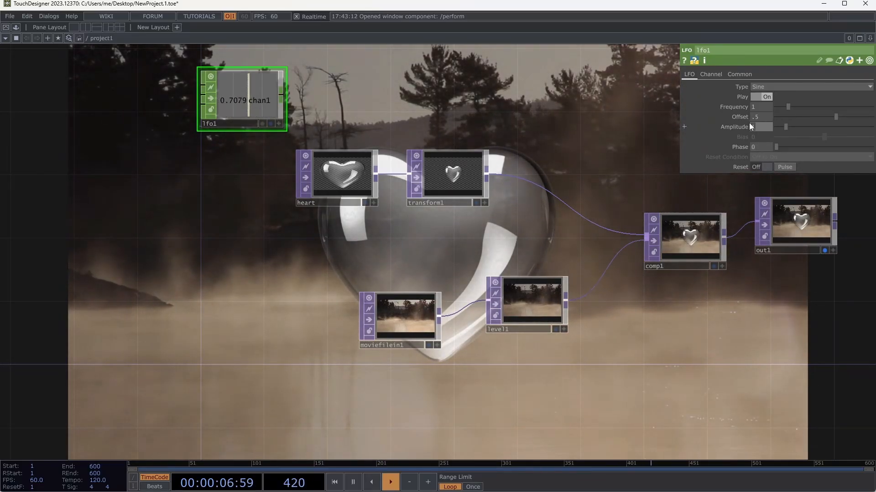
{"action": "type", "text": "1"}
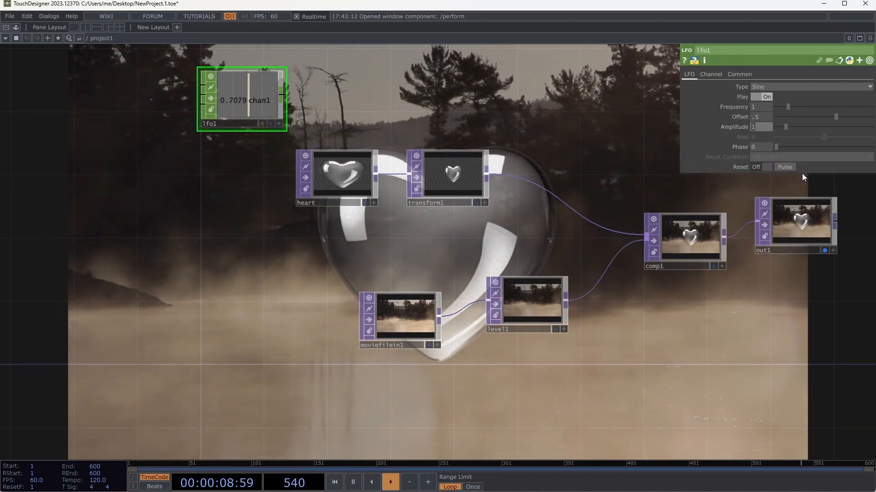
{"action": "key", "text": "BackSpace"}
{"action": "type", "text": ".5"}
{"action": "key", "text": "Return"}
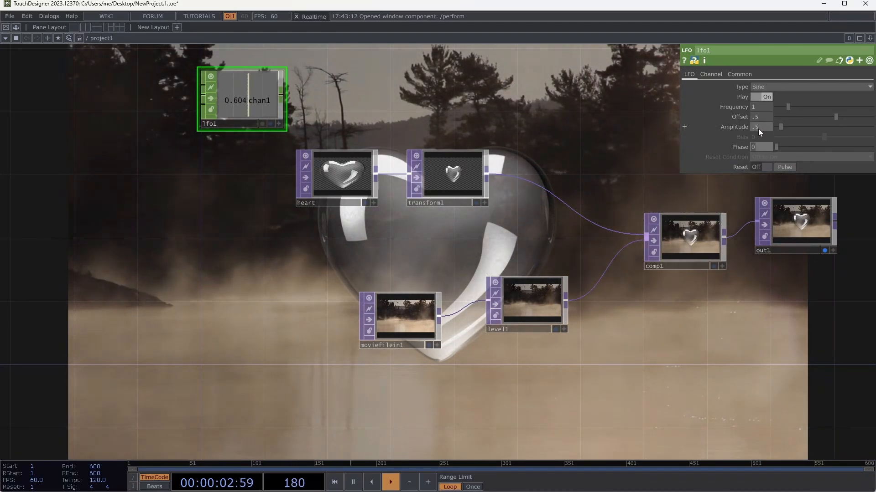
Add a Trail CHOP fed by lfo1's output and place it above the transform1 node
{"action": "right_click", "coordinate": [284, 96]}
{"action": "left_click", "coordinate": [474, 146]}
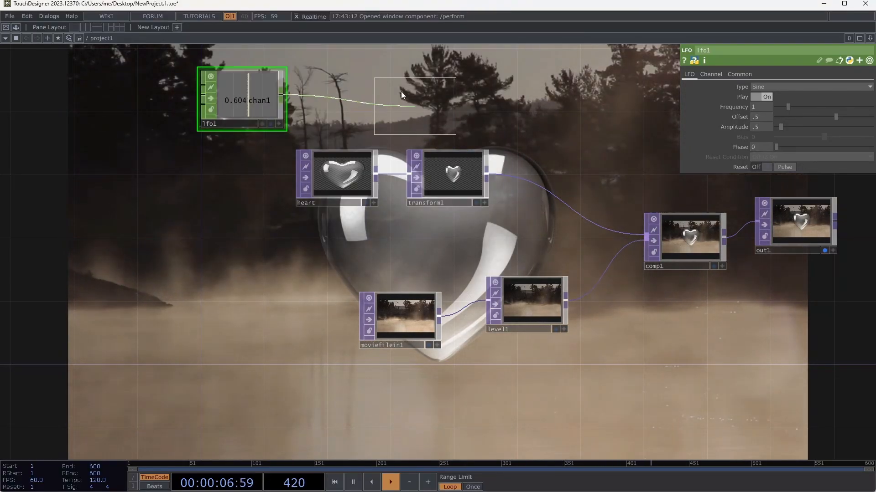
{"action": "left_click", "coordinate": [367, 65]}
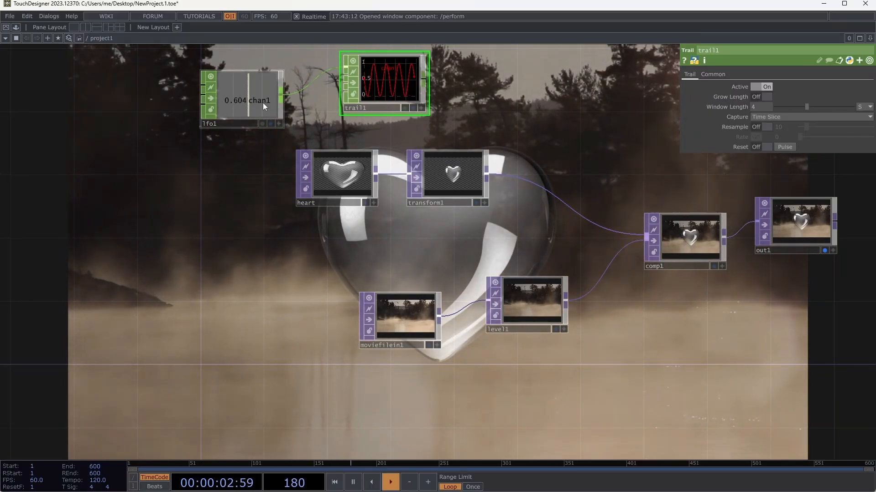
Move lfo1 farther left and connect a Null CHOP to its output, placed between lfo1 and the trail node
{"action": "left_click_drag", "start_coordinate": [263, 103], "coordinate": [169, 101]}
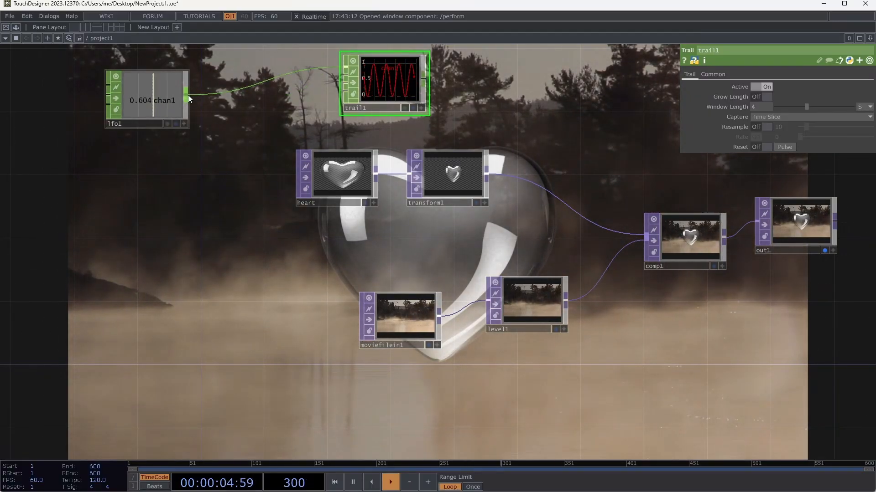
{"action": "left_click", "coordinate": [188, 95]}
{"action": "left_click", "coordinate": [246, 111]}
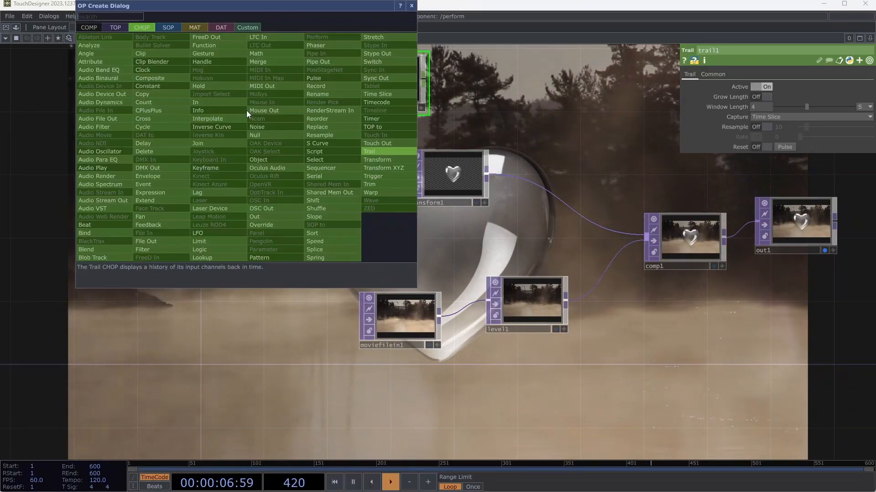
{"action": "left_click", "coordinate": [255, 135]}
{"action": "left_click", "coordinate": [253, 98]}
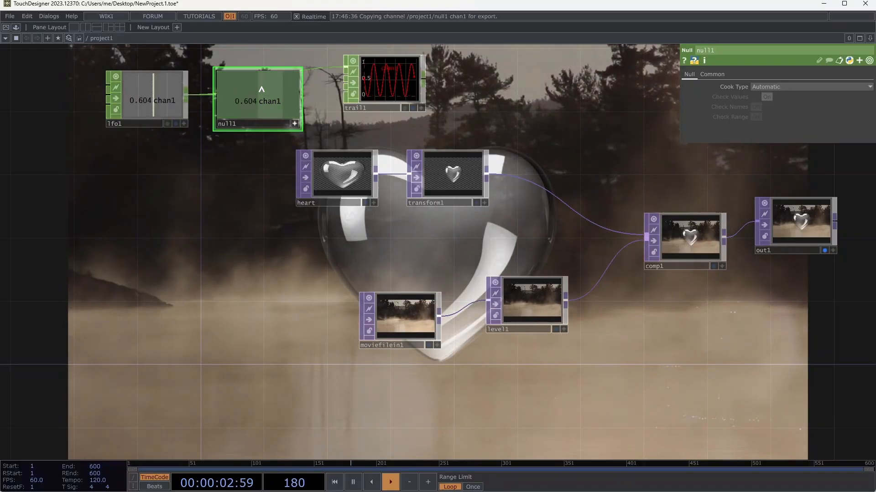
Link null1's chan1 channel to both Scale values of transform1 as a CHOP Reference
{"action": "left_click_drag", "start_coordinate": [269, 101], "coordinate": [332, 176]}
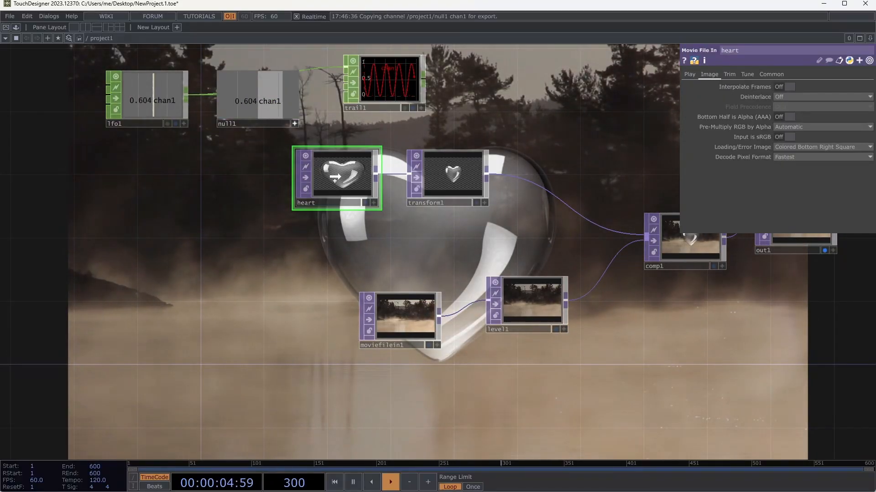
{"action": "left_click_drag", "start_coordinate": [446, 176], "coordinate": [750, 116]}
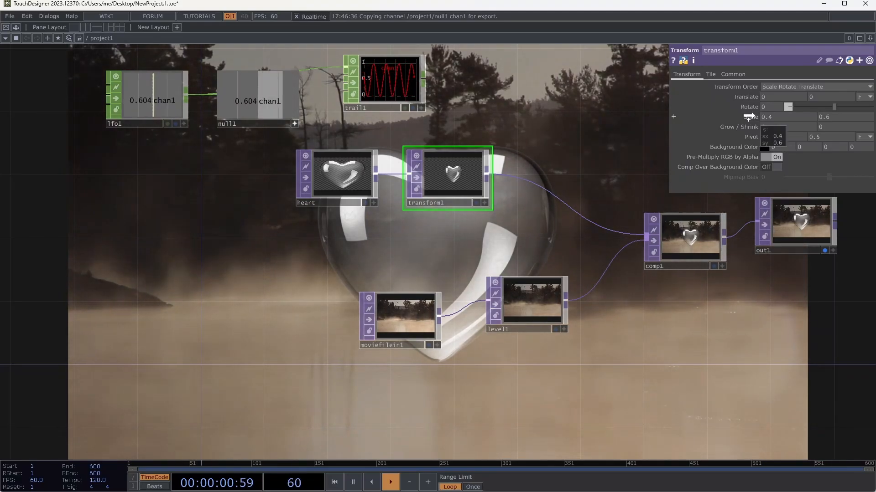
{"action": "left_click_drag", "start_coordinate": [749, 117], "coordinate": [754, 117]}
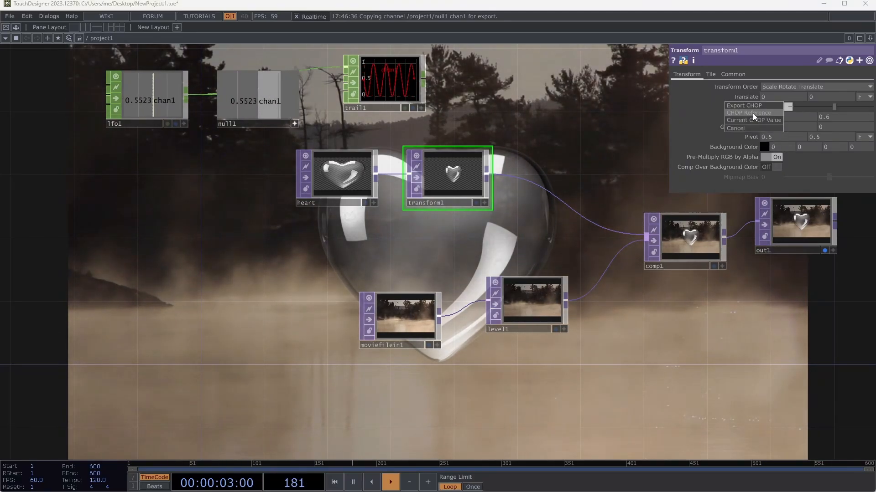
{"action": "left_click", "coordinate": [753, 113]}
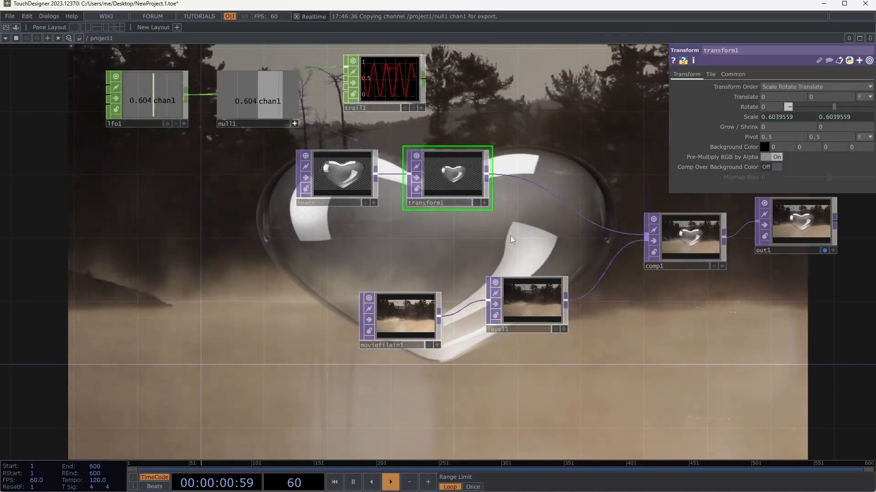
Move lfo1 farther left to make room before null1 and delete the trail1 node
{"action": "left_click", "coordinate": [161, 92]}
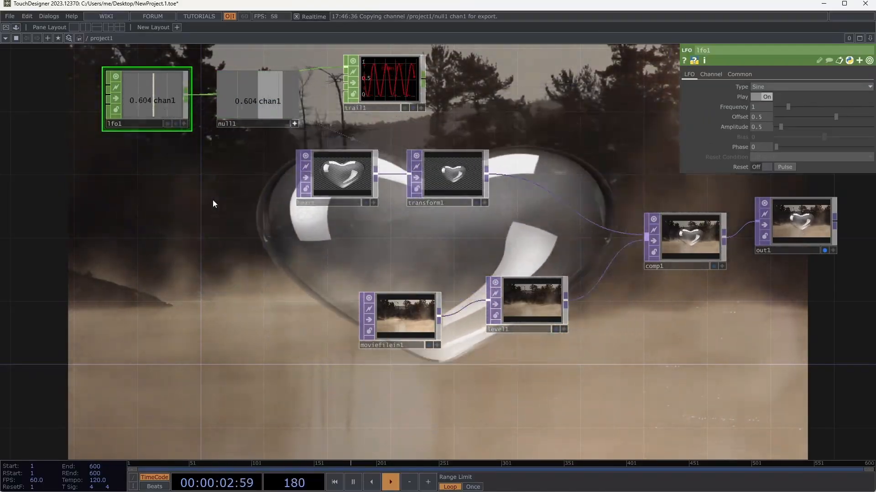
{"action": "left_click_drag", "start_coordinate": [213, 200], "coordinate": [308, 246]}
{"action": "left_click_drag", "start_coordinate": [248, 134], "coordinate": [135, 133]}
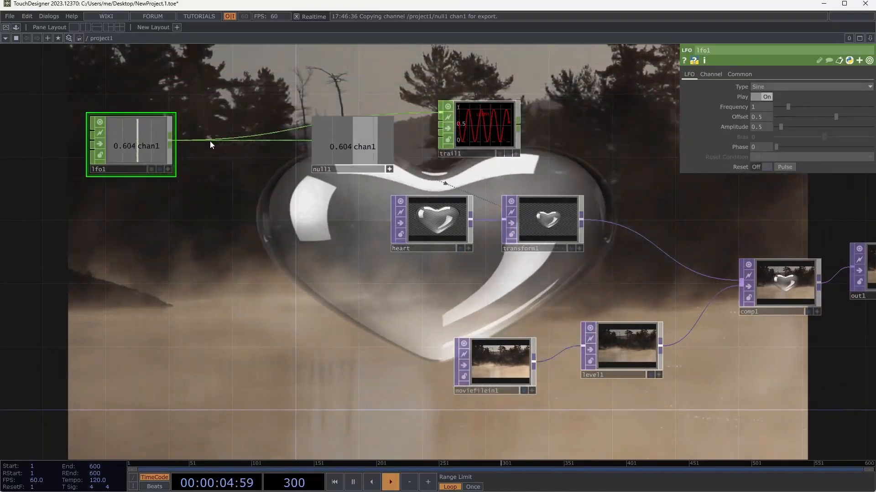
{"action": "left_click", "coordinate": [496, 131]}
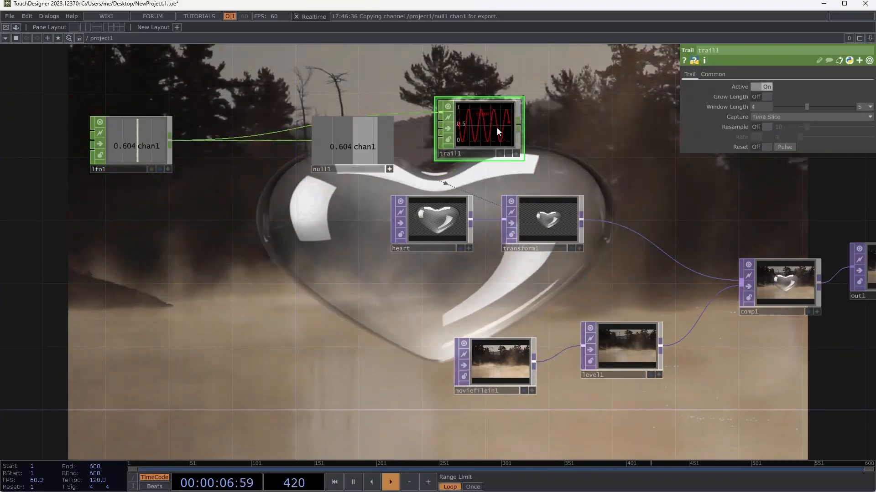
{"action": "key", "text": "Delete"}
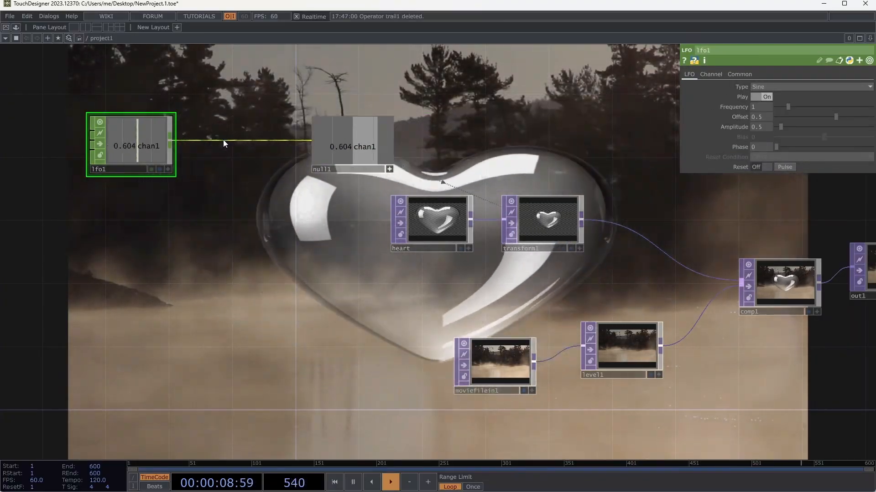
Insert a Math CHOP into the connection between lfo1 and null1
{"action": "right_click", "coordinate": [223, 141]}
{"action": "left_click", "coordinate": [237, 132]}
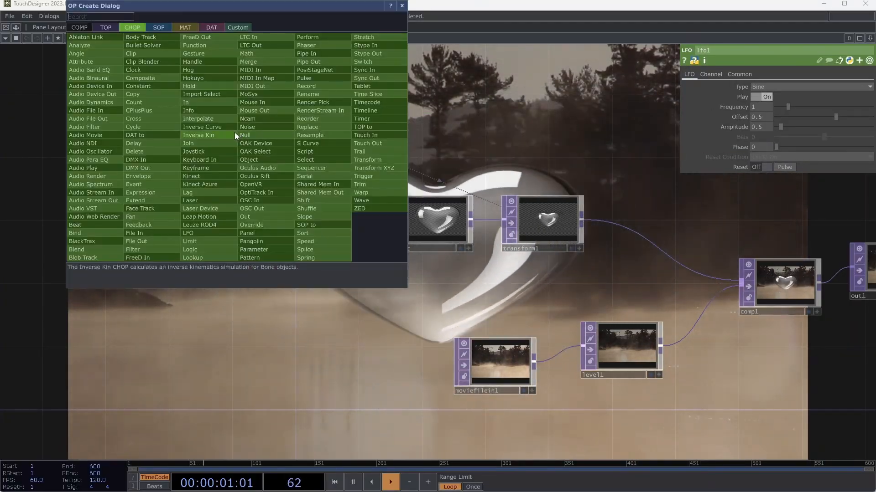
{"action": "left_click", "coordinate": [249, 55]}
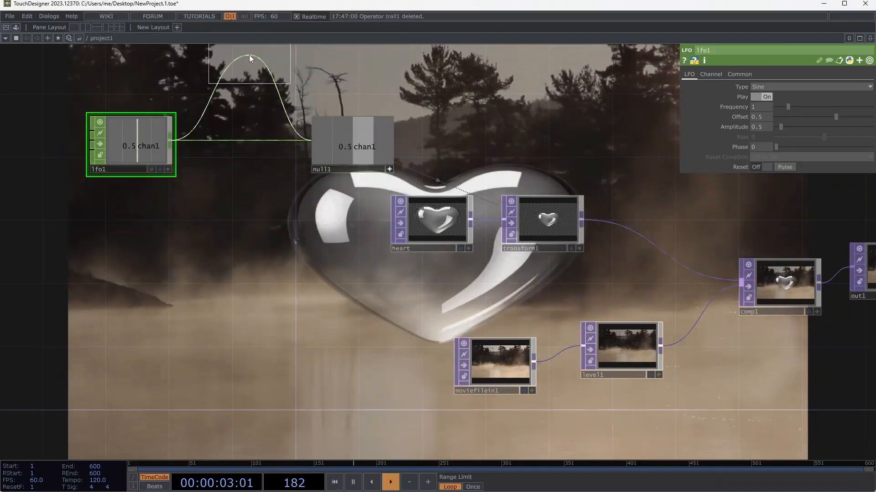
{"action": "left_click", "coordinate": [245, 143]}
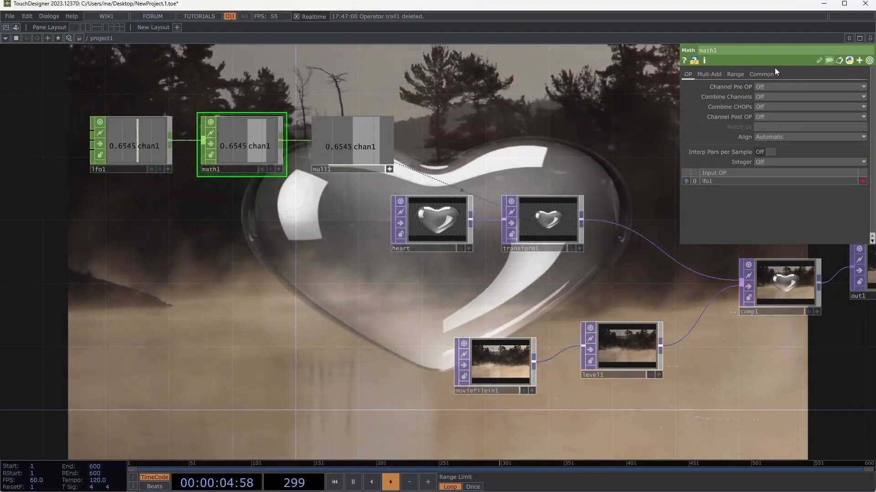
Set math1's To Range values to 0.05 and 0.1
{"action": "left_click", "coordinate": [735, 74]}
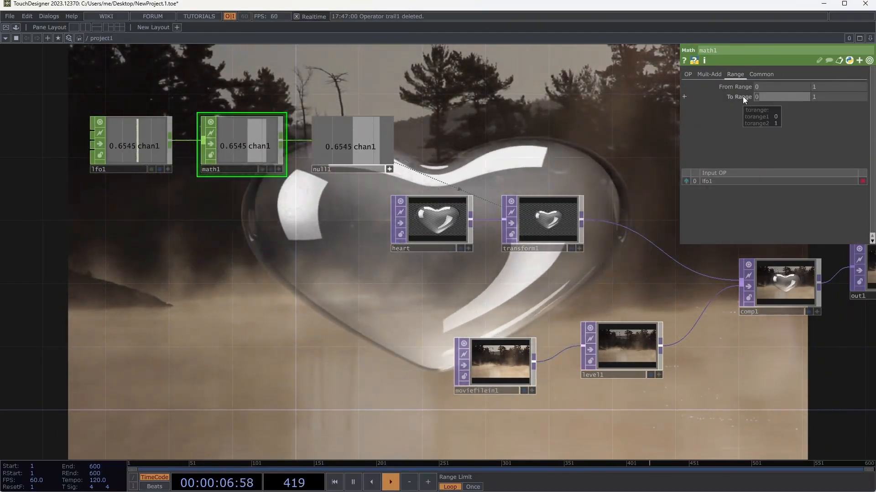
{"action": "type", "text": ".05"}
{"action": "key", "text": "Tab"}
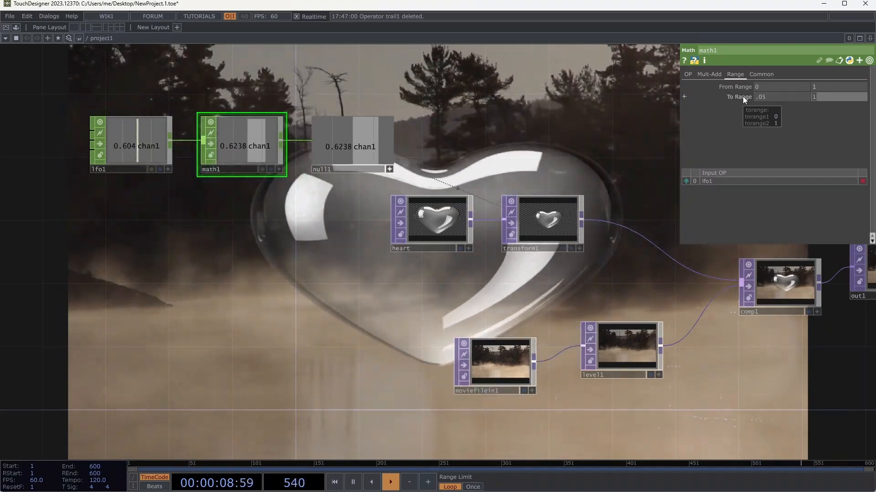
{"action": "type", "text": ".1"}
{"action": "key", "text": "Tab"}
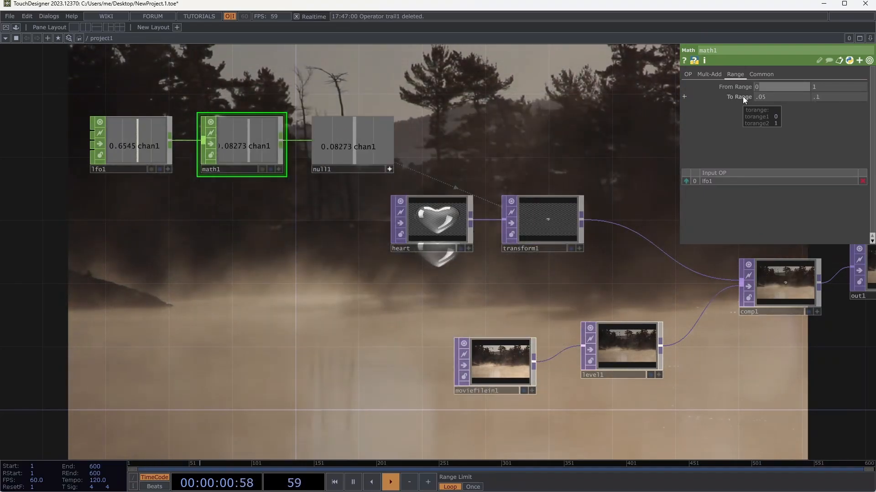
Change math1's To Range values to 0.1 and 0.2
{"action": "left_click", "coordinate": [757, 97]}
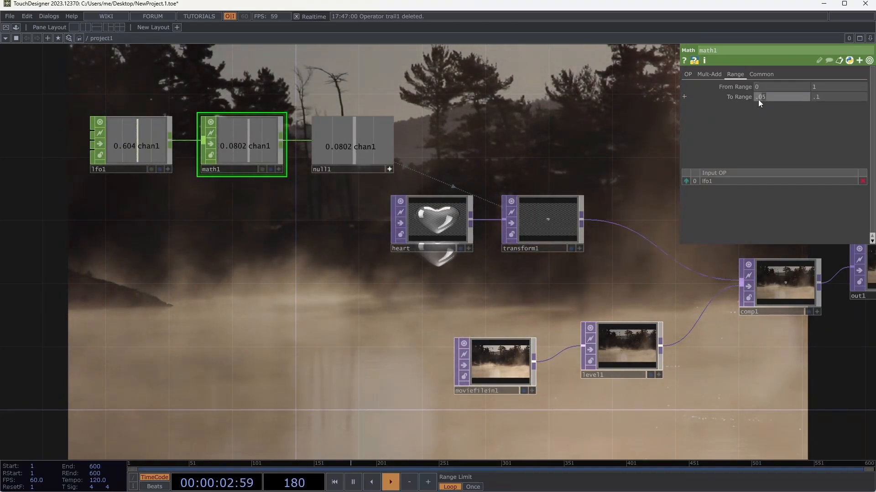
{"action": "type", "text": ".1"}
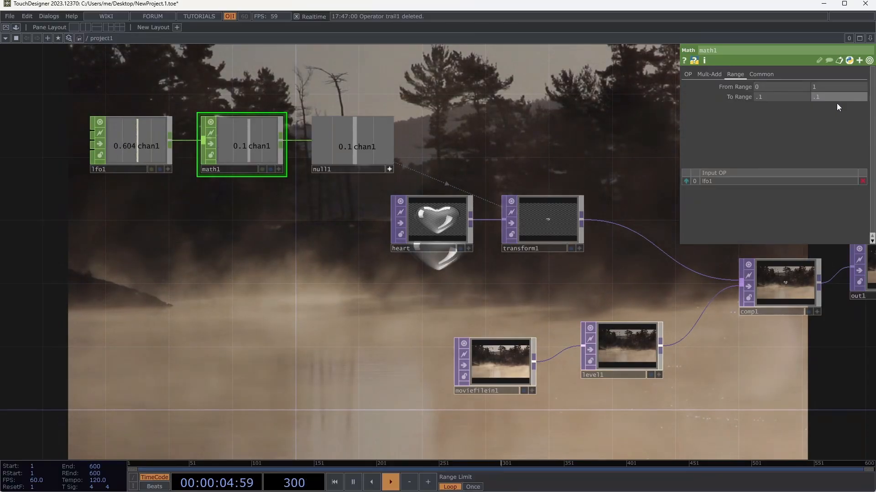
{"action": "type", "text": ".2"}
{"action": "key", "text": "Tab"}
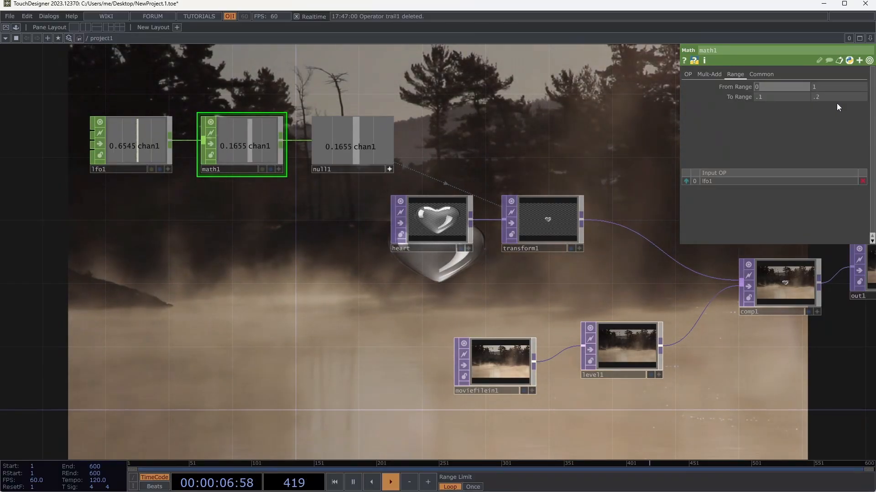
Set math1's To Range to a minimum of 0.45 and a maximum of 0.5
{"action": "left_click", "coordinate": [833, 97]}
{"action": "type", "text": ".5"}
{"action": "key", "text": "Tab"}
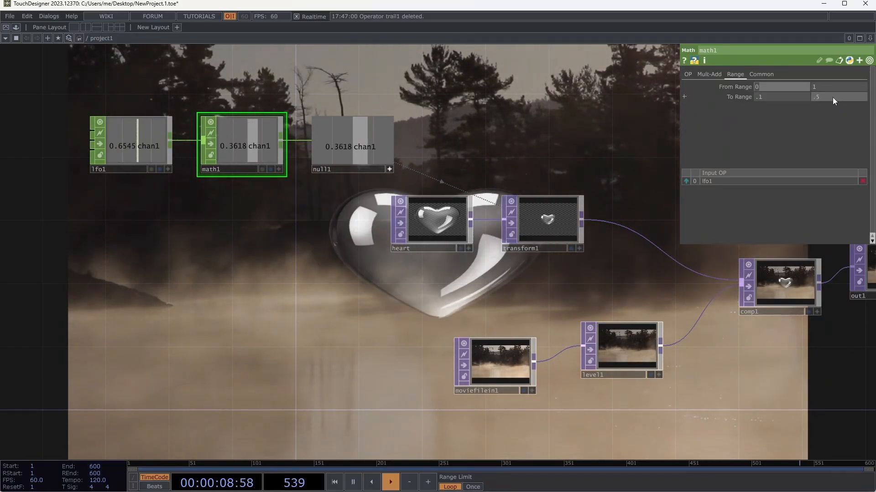
{"action": "left_click", "coordinate": [762, 96]}
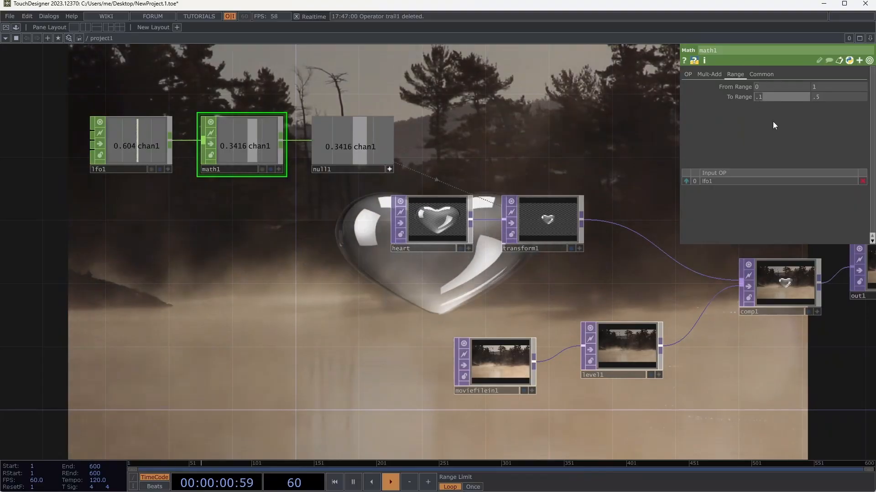
{"action": "type", "text": ".45"}
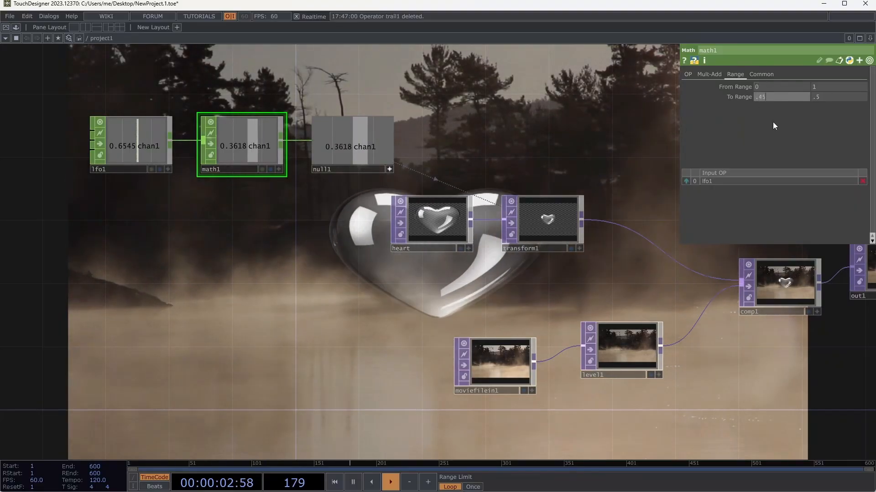
{"action": "key", "text": "Tab"}
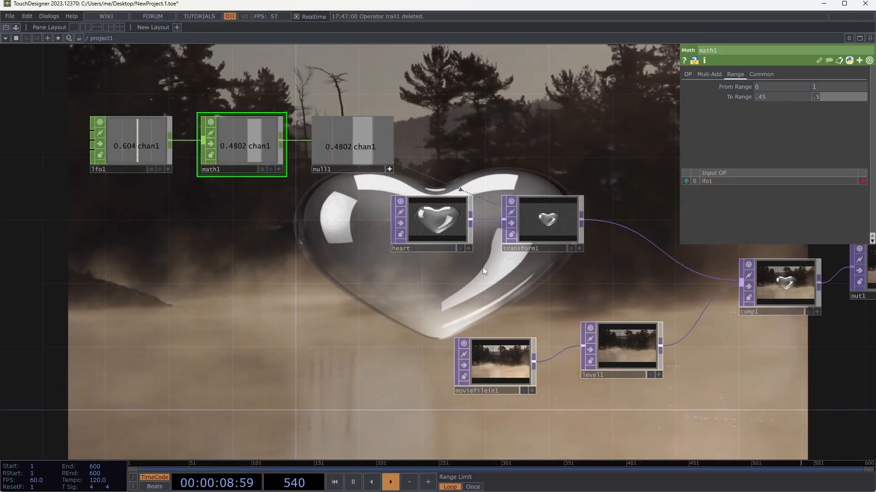
Multiply transform1's scale expressions op('null1')['chan1'] by .4 for sx and .7 for sy
{"action": "left_click", "coordinate": [445, 220]}
{"action": "left_click", "coordinate": [540, 224]}
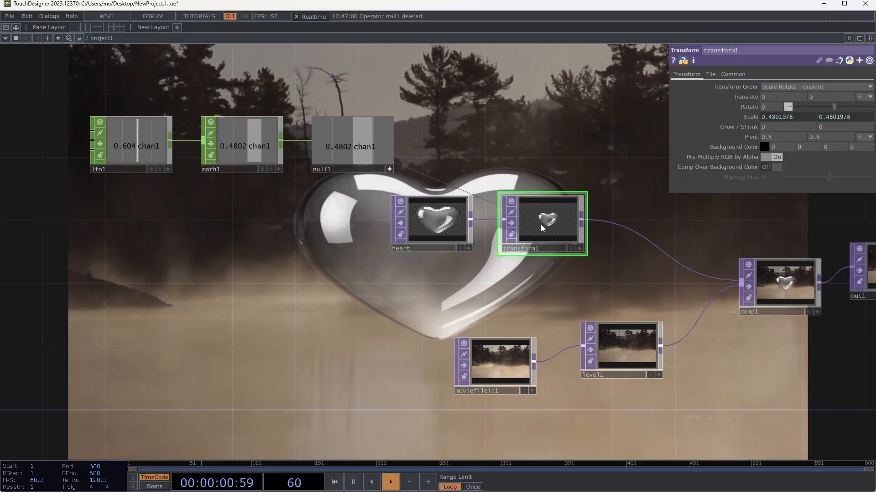
{"action": "left_click", "coordinate": [673, 118]}
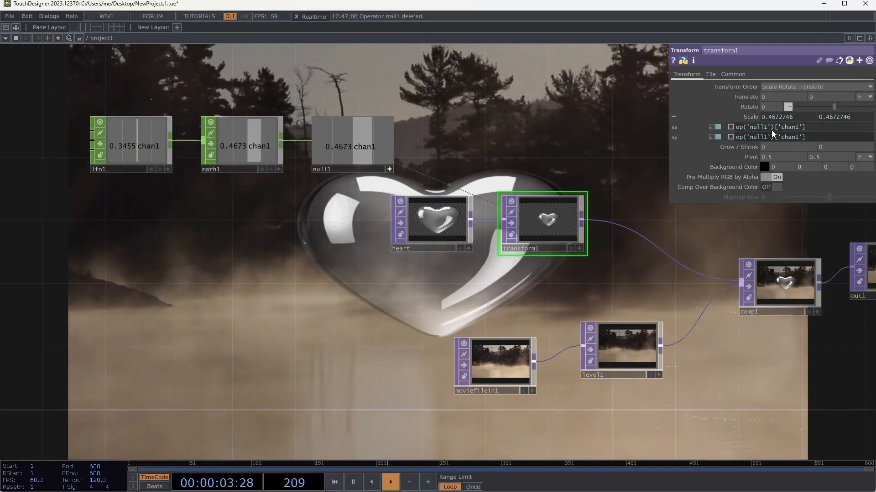
{"action": "left_click", "coordinate": [827, 128]}
{"action": "type", "text": "*"}
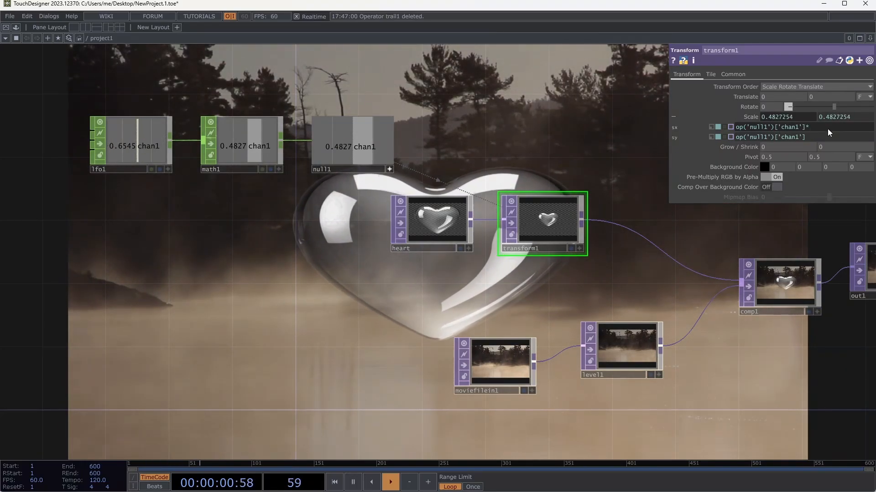
{"action": "type", "text": ".4"}
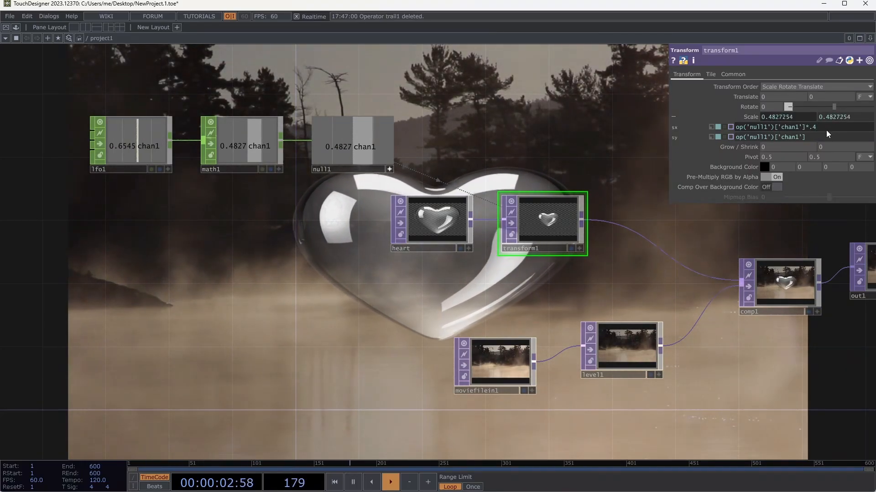
{"action": "left_click", "coordinate": [825, 139]}
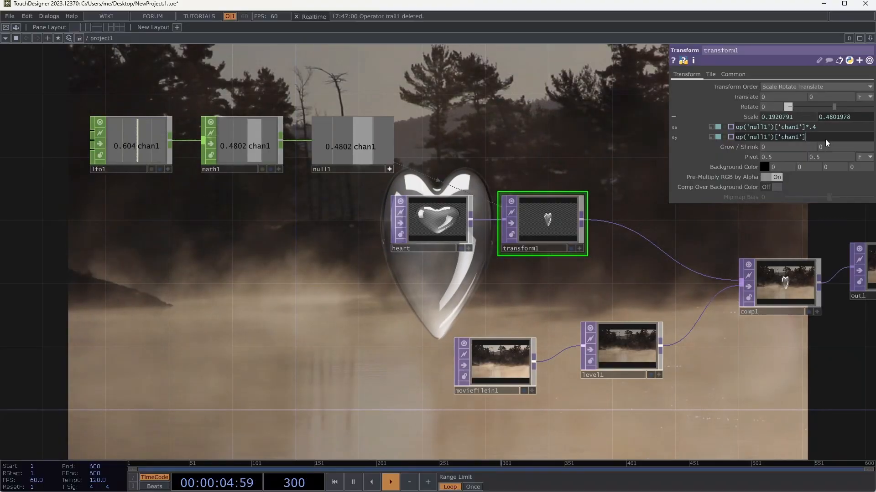
{"action": "type", "text": "*.7"}
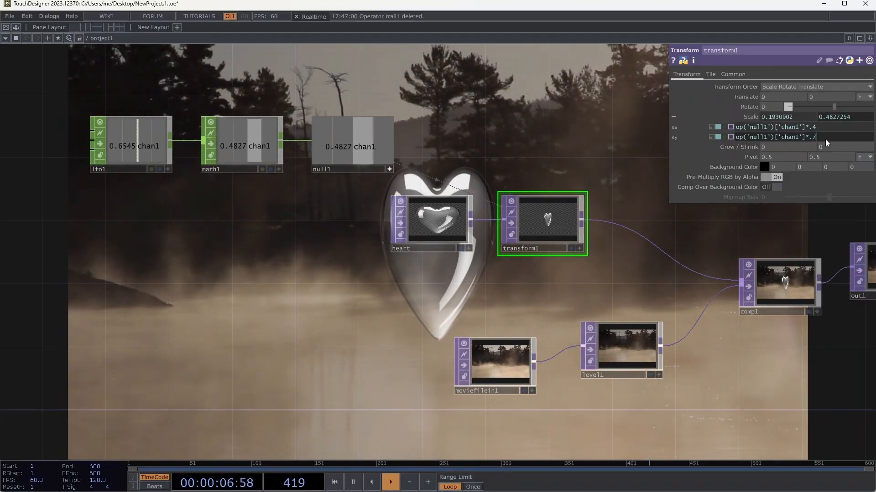
{"action": "key", "text": "Return"}
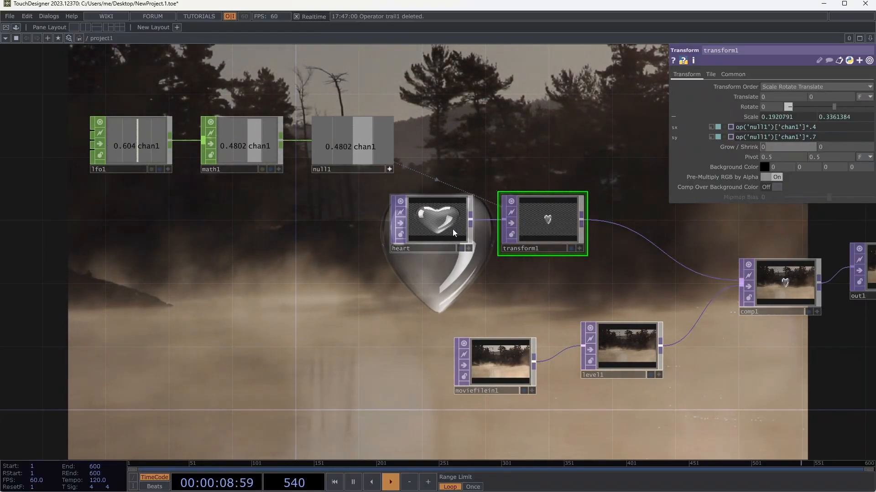
Change the multiplier in transform1's sx scale expression to .5
{"action": "left_click", "coordinate": [824, 130]}
{"action": "key", "text": "BackSpace"}
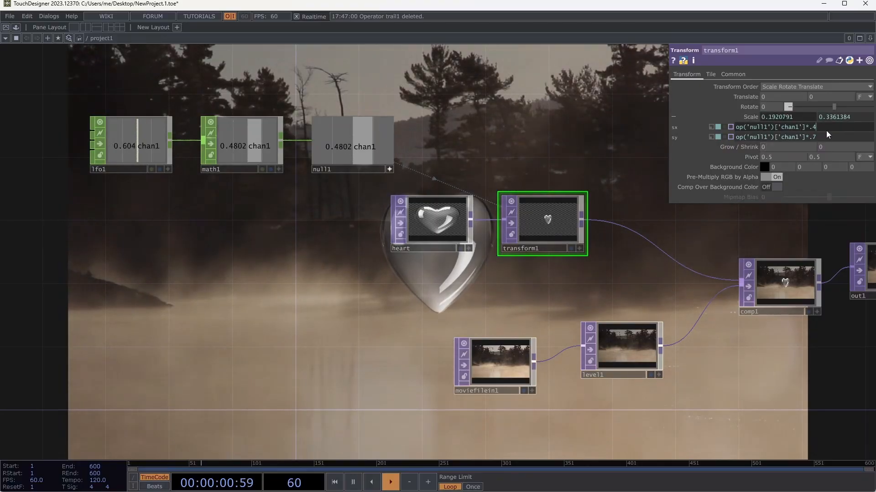
{"action": "type", "text": "5"}
{"action": "key", "text": "Return"}
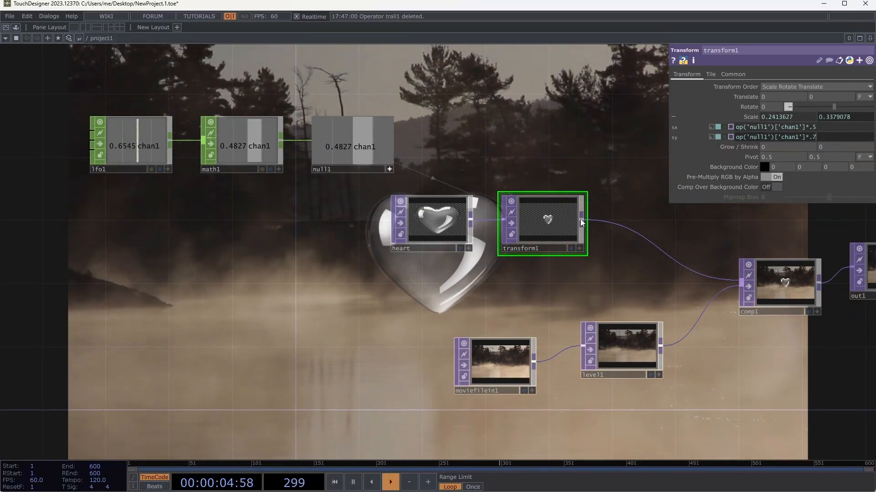
Finish the transform1 expression edit and move the heart operator slightly farther away from transform1
{"action": "left_click", "coordinate": [7, 27]}
{"action": "key", "text": "Escape"}
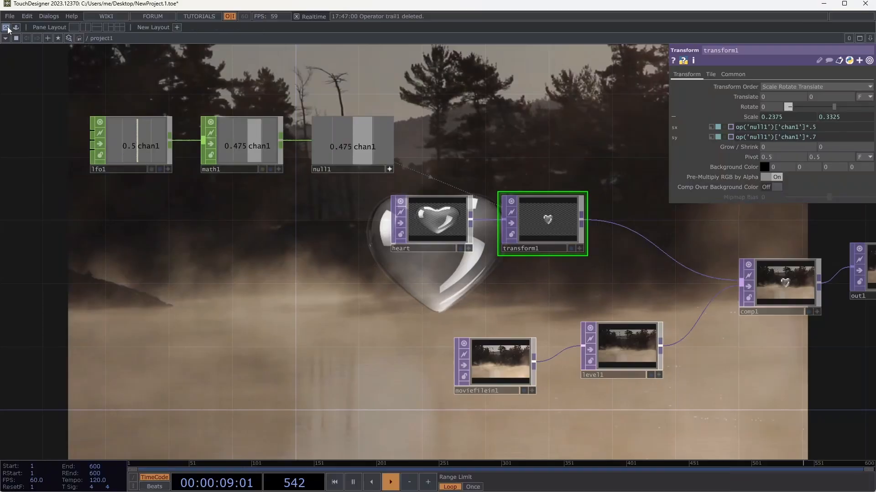
{"action": "left_click_drag", "start_coordinate": [417, 222], "coordinate": [400, 222]}
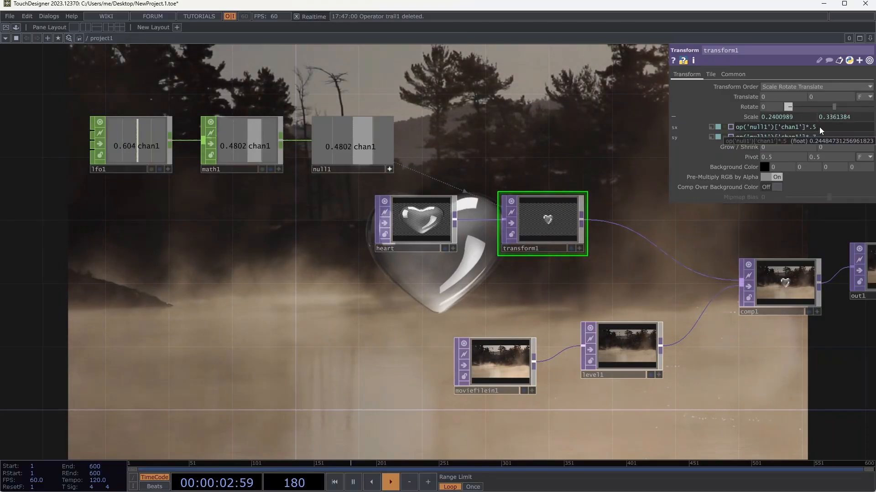
Review the channel reference and multiplier in transform1's sx and sy scale expressions, and collapse the expanded Scale parameter
{"action": "left_click_drag", "start_coordinate": [736, 124], "coordinate": [805, 129]}
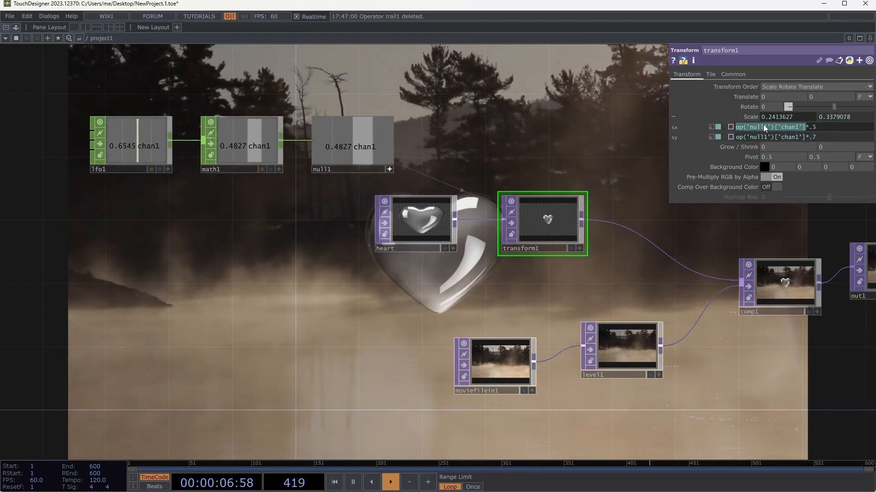
{"action": "left_click", "coordinate": [805, 128]}
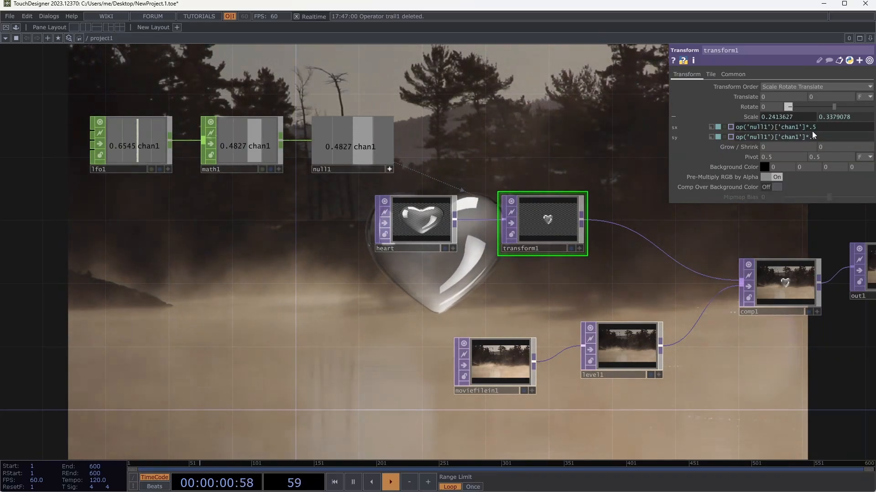
{"action": "left_click", "coordinate": [818, 139]}
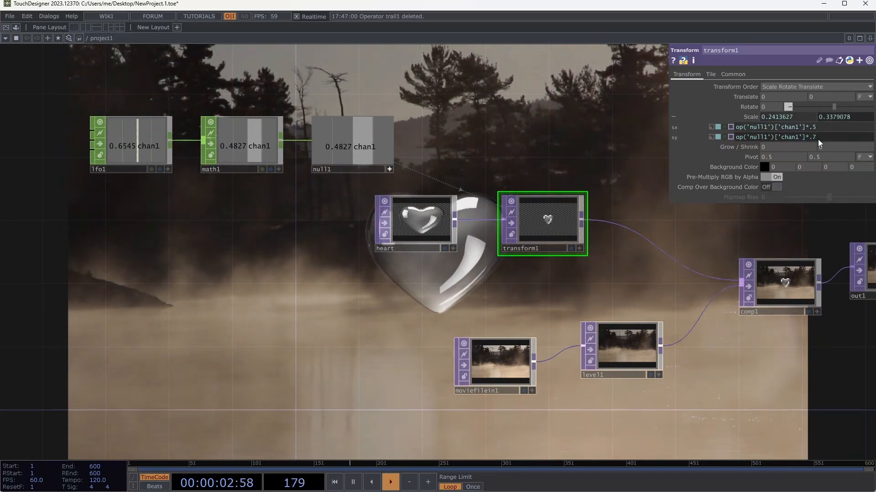
{"action": "left_click", "coordinate": [673, 116]}
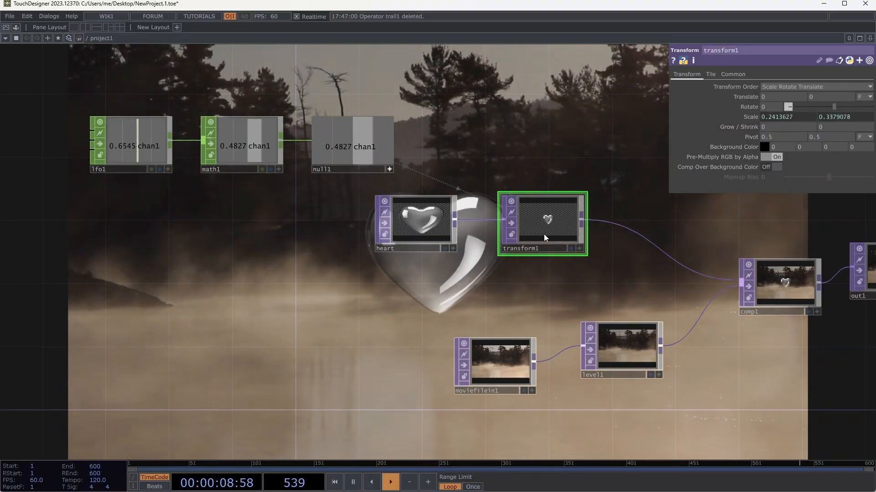
Move the heart operator farther from transform1 and align moviefilein1 level with level1
{"action": "left_click_drag", "start_coordinate": [410, 221], "coordinate": [395, 221]}
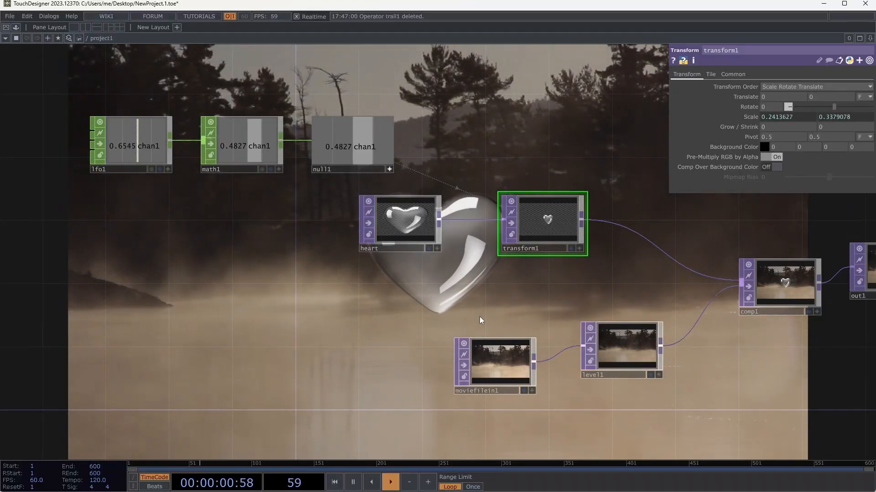
{"action": "left_click_drag", "start_coordinate": [510, 366], "coordinate": [499, 346]}
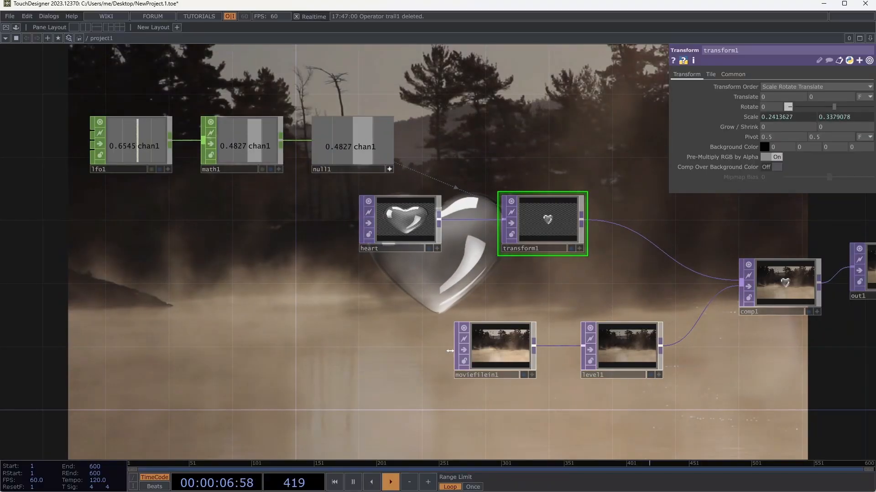
Add a second LFO CHOP below the movie input chain and set its Amplitude to .5
{"action": "key", "text": "Tab"}
{"action": "type", "text": "lfo"}
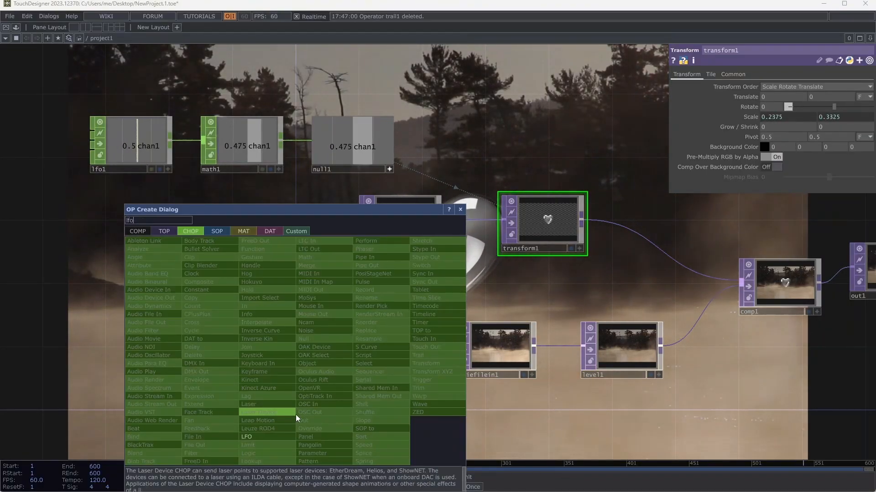
{"action": "key", "text": "Return"}
{"action": "left_click", "coordinate": [296, 414]}
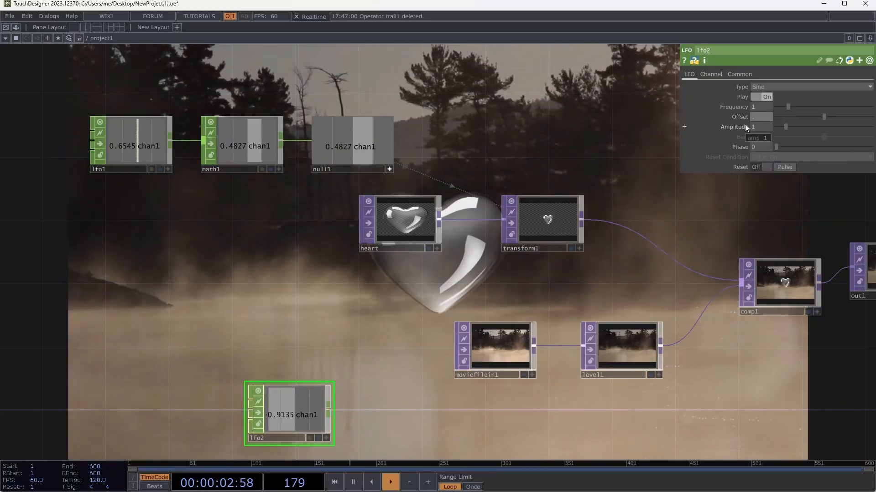
{"action": "type", "text": ".5"}
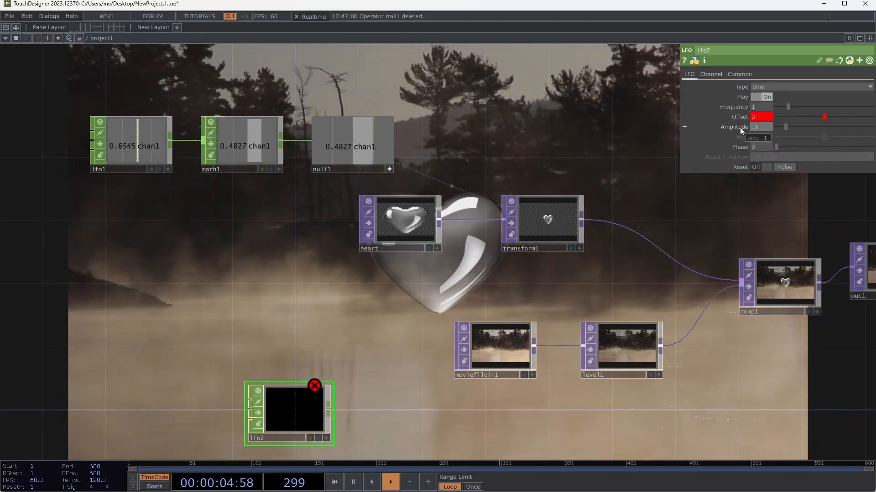
Inspect lfo2's faulty Offset expression and reset the Offset parameter to its default
{"action": "left_click", "coordinate": [762, 117]}
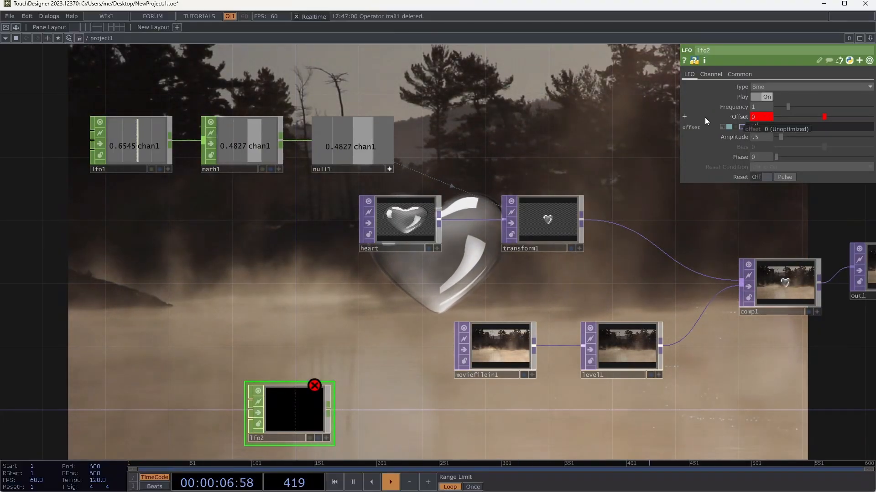
{"action": "left_click", "coordinate": [684, 117]}
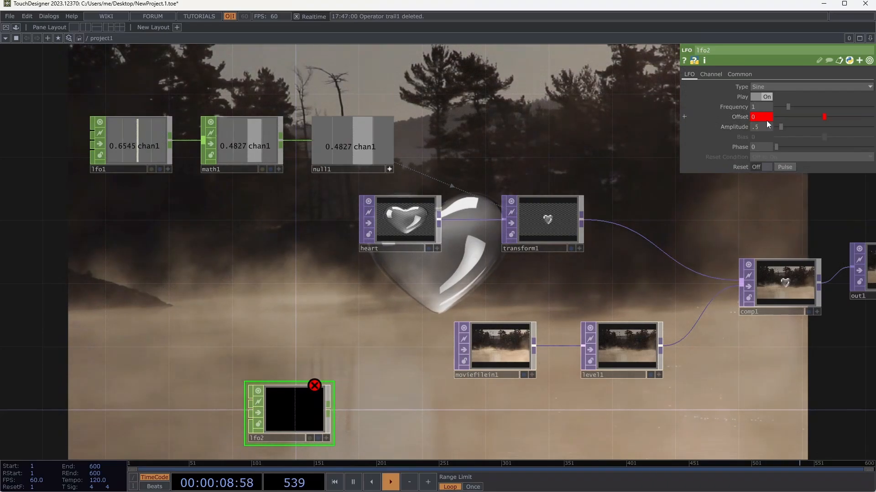
{"action": "right_click", "coordinate": [729, 114]}
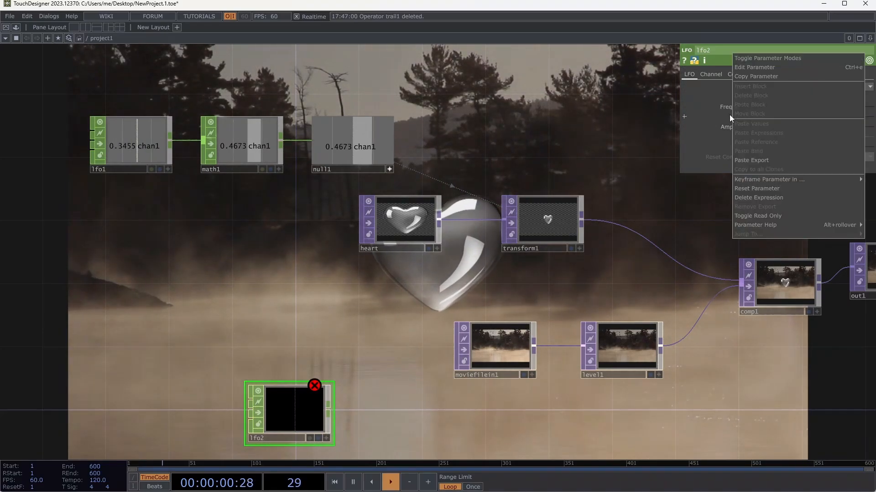
{"action": "left_click", "coordinate": [759, 191]}
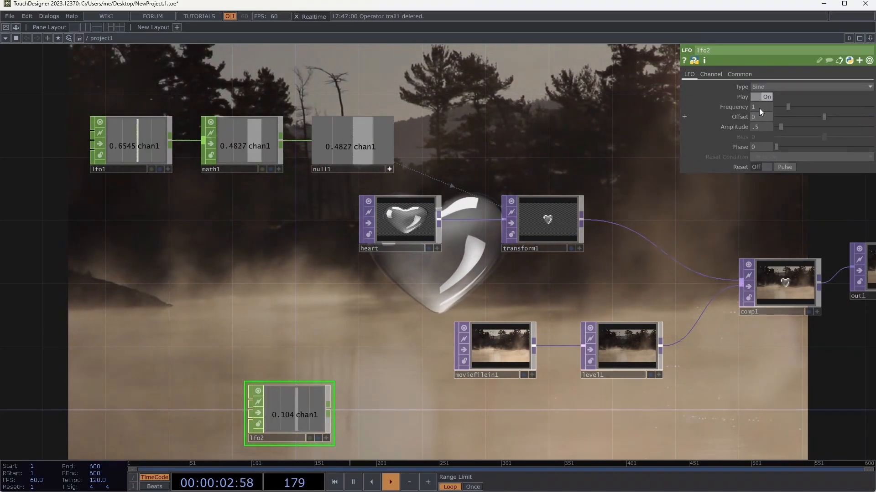
Set lfo2's Offset to .5 and lower its Frequency to 0.58
{"action": "left_click", "coordinate": [759, 107]}
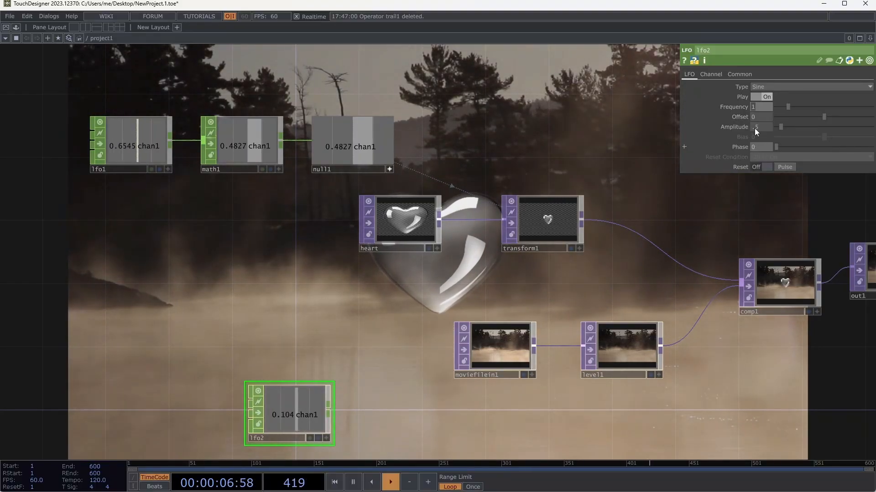
{"action": "key", "text": "Tab"}
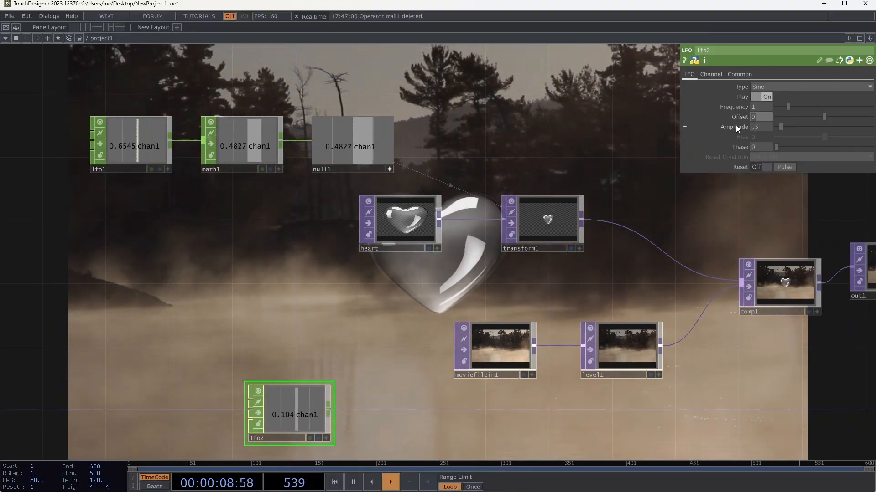
{"action": "type", "text": ".5"}
{"action": "key", "text": "Tab"}
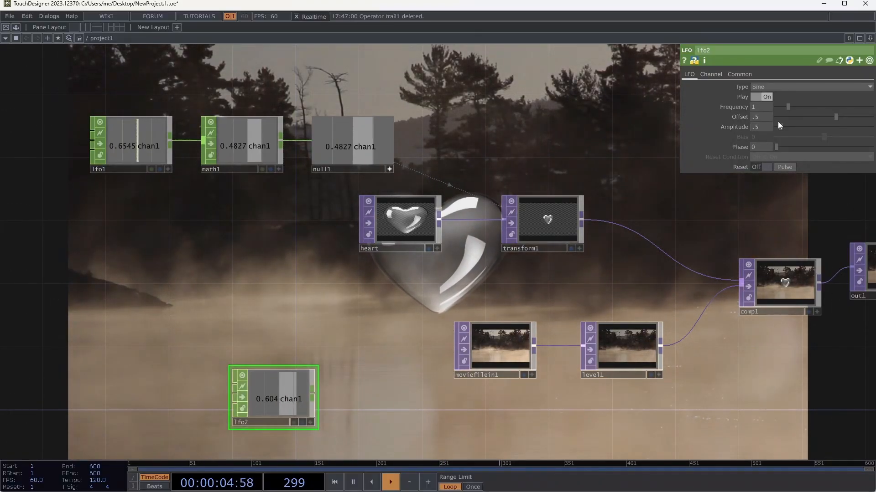
{"action": "mouse_move", "coordinate": [790, 106]}
{"action": "left_mouse_down"}
{"action": "mouse_move", "coordinate": [804, 106]}
{"action": "mouse_move", "coordinate": [784, 105]}
{"action": "left_mouse_up"}
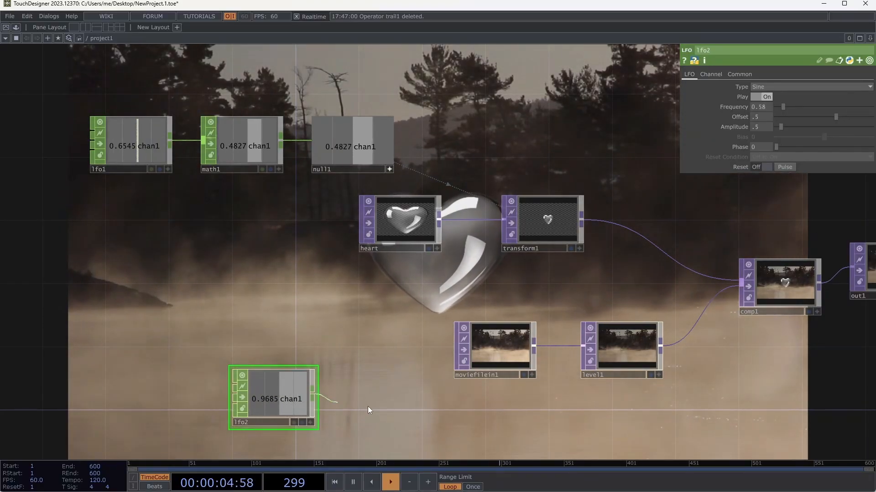
Add a Null CHOP fed by lfo2's output and place it beside lfo2
{"action": "left_click", "coordinate": [434, 401]}
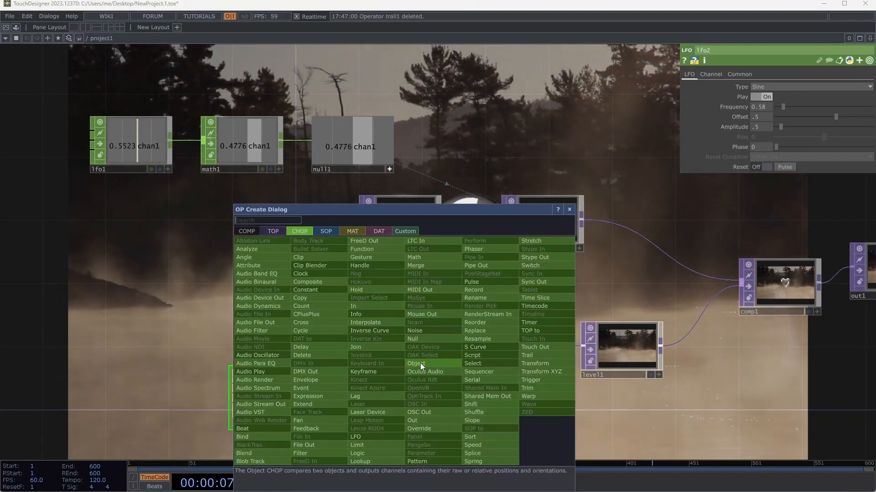
{"action": "left_click", "coordinate": [417, 340]}
{"action": "left_click", "coordinate": [411, 409]}
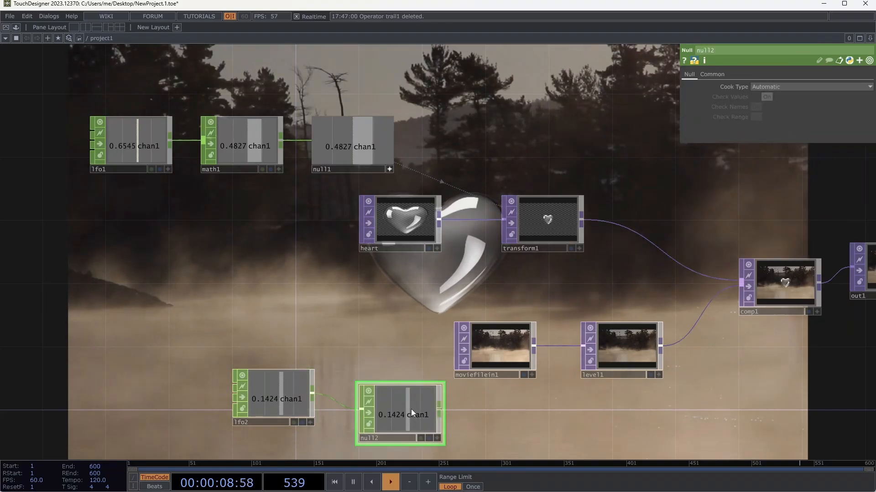
Make null2's viewer active and link its chan1 channel to level1's Brightness 1 parameter
{"action": "left_click", "coordinate": [437, 438]}
{"action": "left_click_drag", "start_coordinate": [409, 414], "coordinate": [497, 371]}
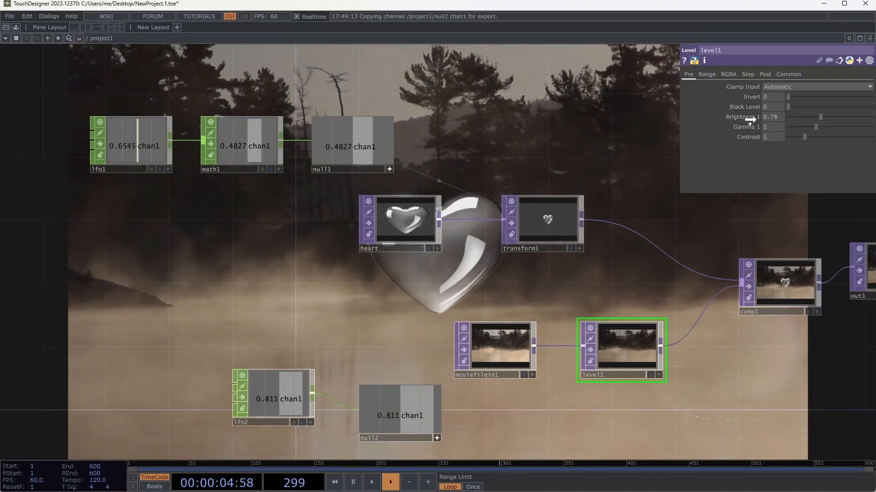
{"action": "left_click_drag", "start_coordinate": [756, 118], "coordinate": [762, 117]}
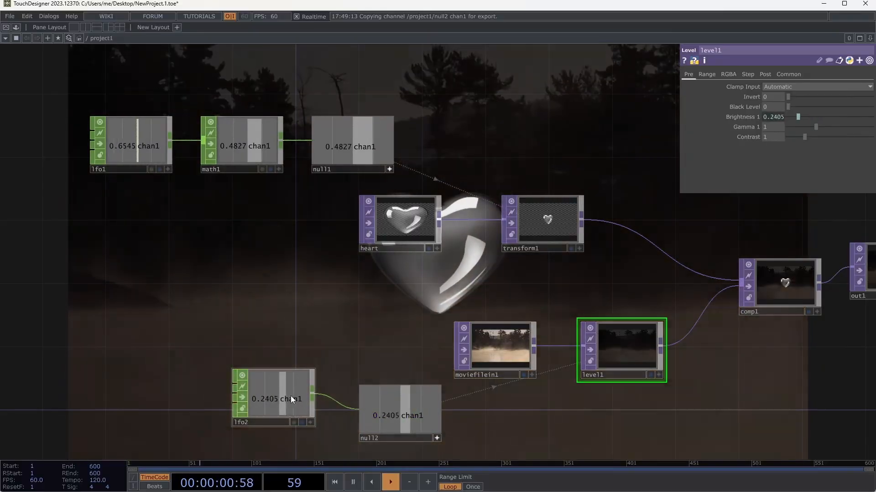
Move lfo2 away from null2 and insert a Math CHOP on the connection between them
{"action": "left_click_drag", "start_coordinate": [272, 393], "coordinate": [209, 409]}
{"action": "right_click", "coordinate": [293, 407]}
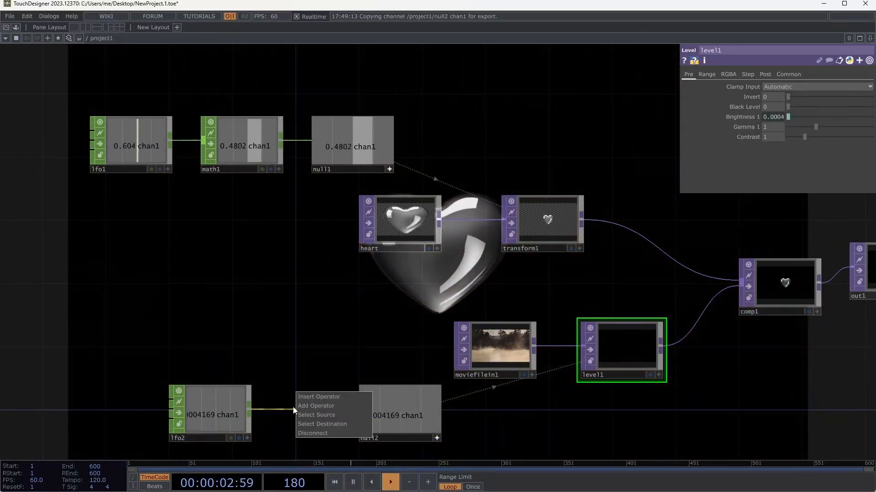
{"action": "left_click", "coordinate": [302, 396]}
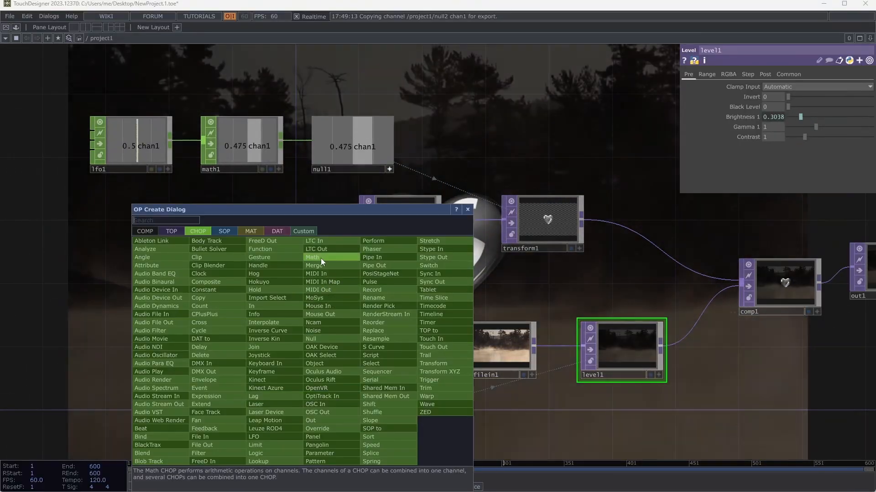
{"action": "left_click", "coordinate": [321, 258]}
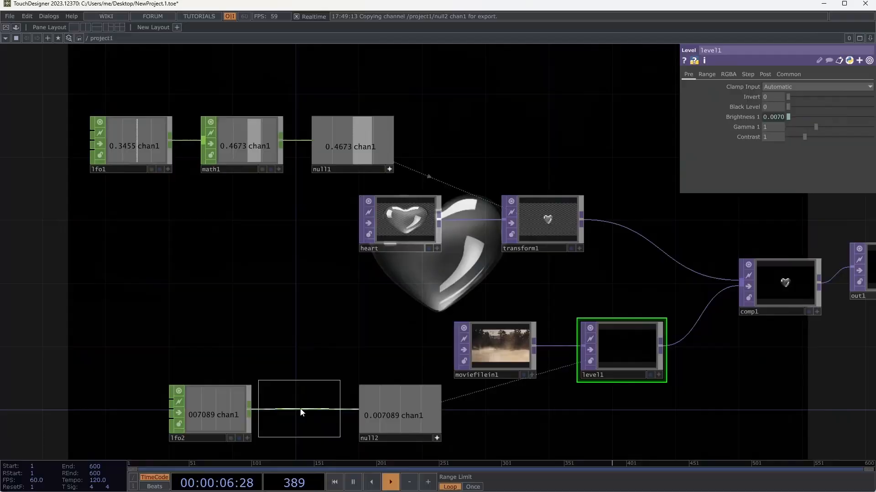
{"action": "left_click", "coordinate": [302, 411]}
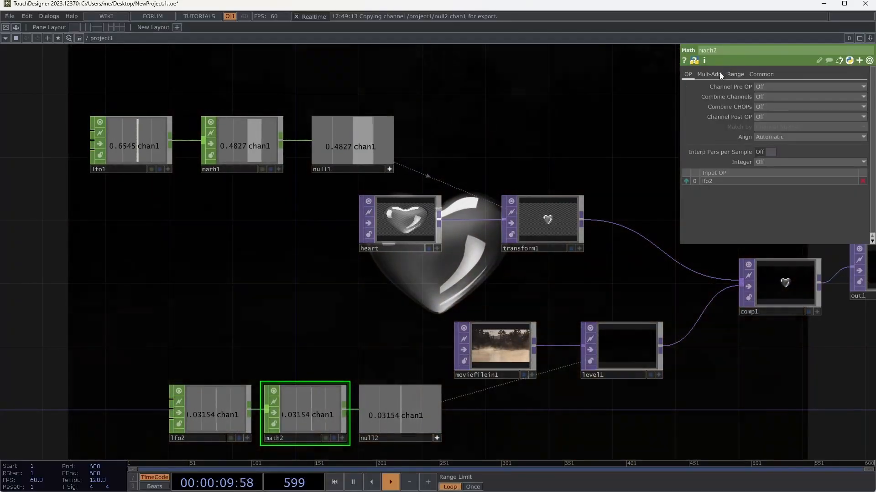
Set the minimum of math2's To Range to .5
{"action": "left_click", "coordinate": [715, 75]}
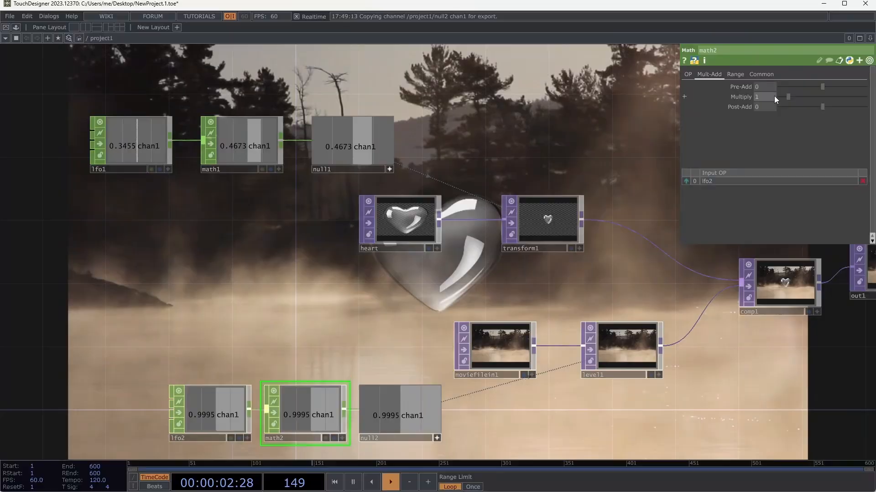
{"action": "left_click", "coordinate": [735, 74]}
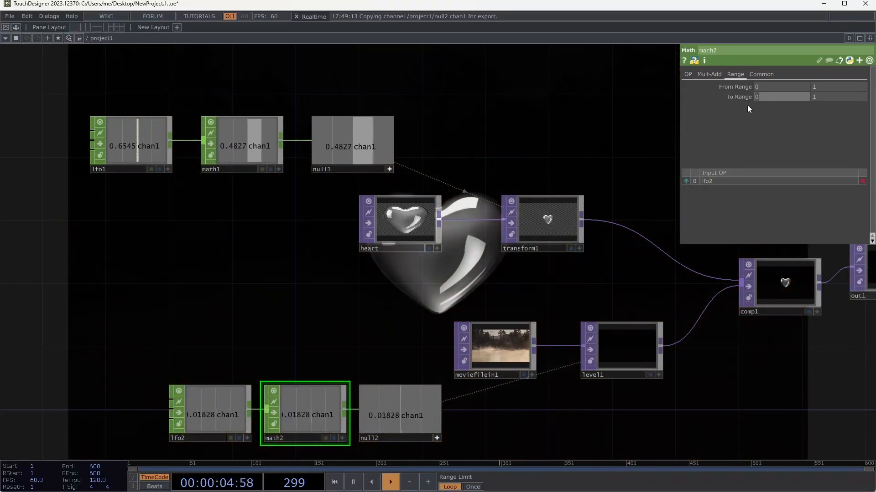
{"action": "type", "text": ".5"}
{"action": "key", "text": "Tab"}
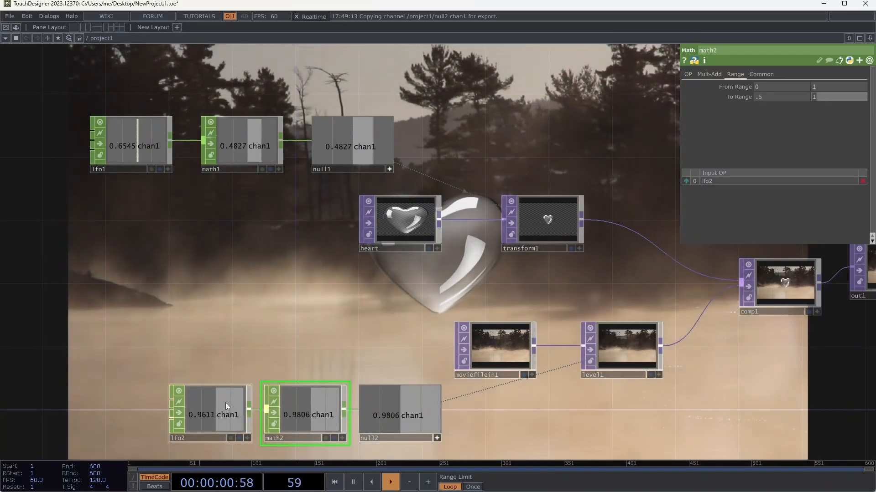
Change lfo2's Frequency to 0.48
{"action": "left_click", "coordinate": [226, 404]}
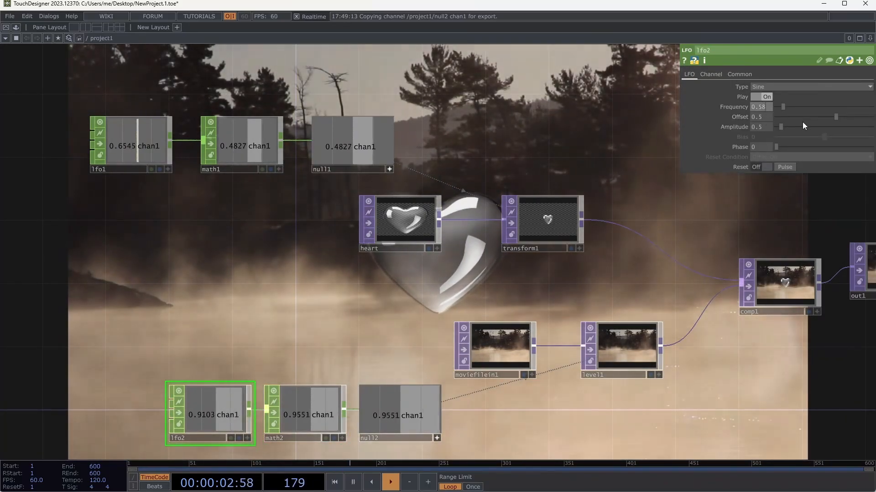
{"action": "type", "text": "0.48"}
{"action": "key", "text": "Tab"}
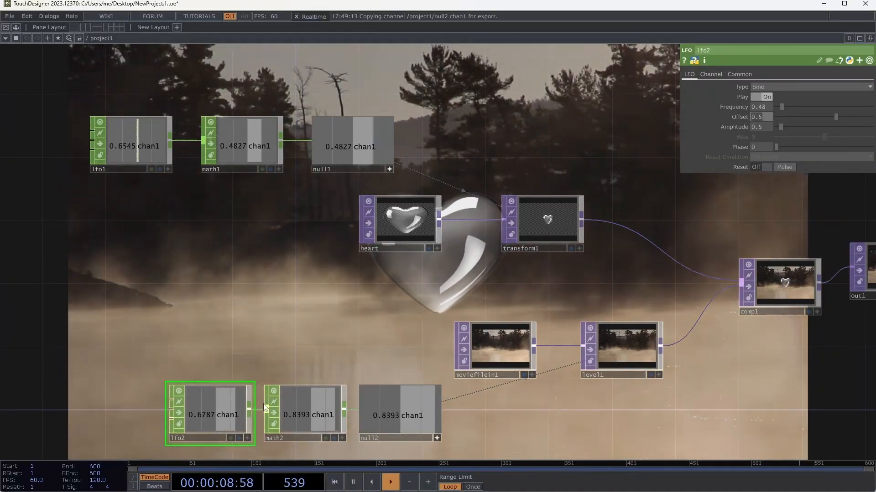
Select the heartbeat group together: lfo1, math1, null1, heart and transform1
{"action": "scroll", "coordinate": [325, 292], "scroll_direction": "down", "scroll_amount": 3}
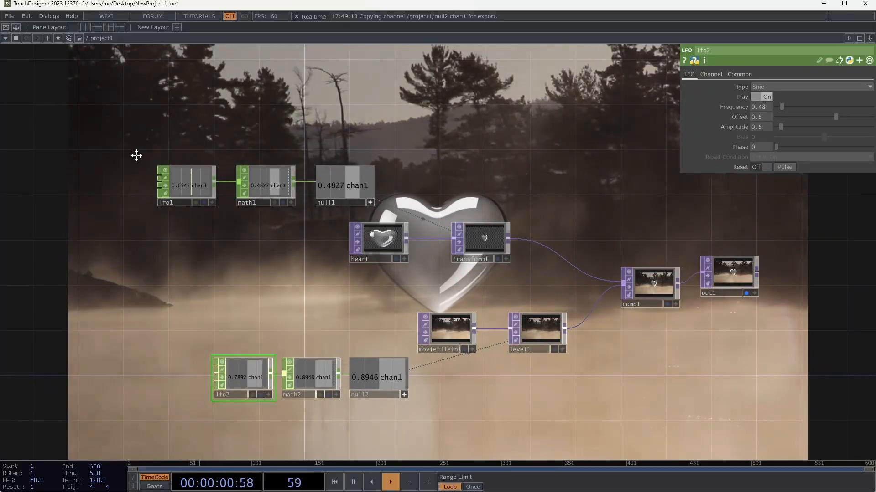
{"action": "left_click_drag", "start_coordinate": [137, 152], "coordinate": [244, 125]}
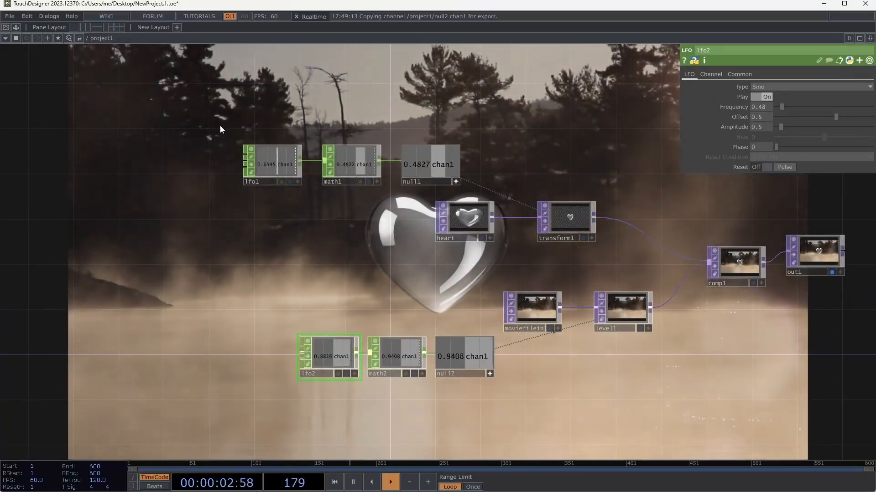
{"action": "right_click_drag", "start_coordinate": [220, 125], "coordinate": [639, 262]}
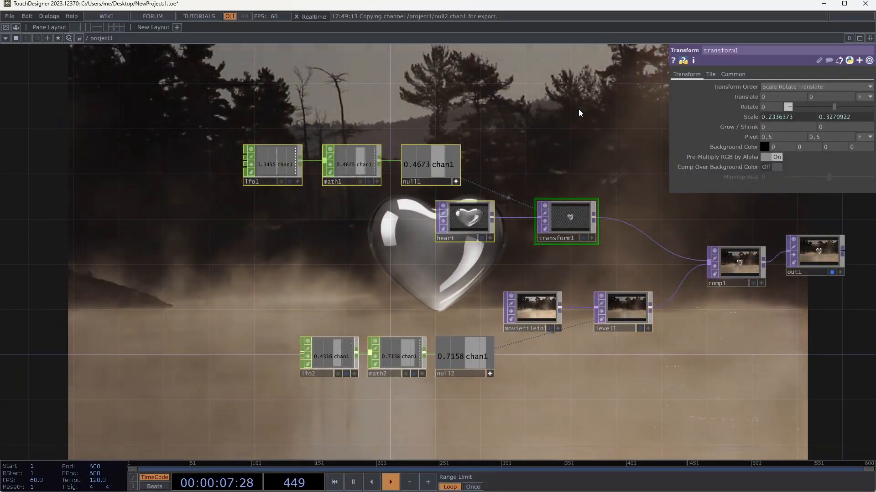
Collapse the selected heartbeat operators into a Base component and shift it slightly above the movie's operators
{"action": "right_click", "coordinate": [578, 110]}
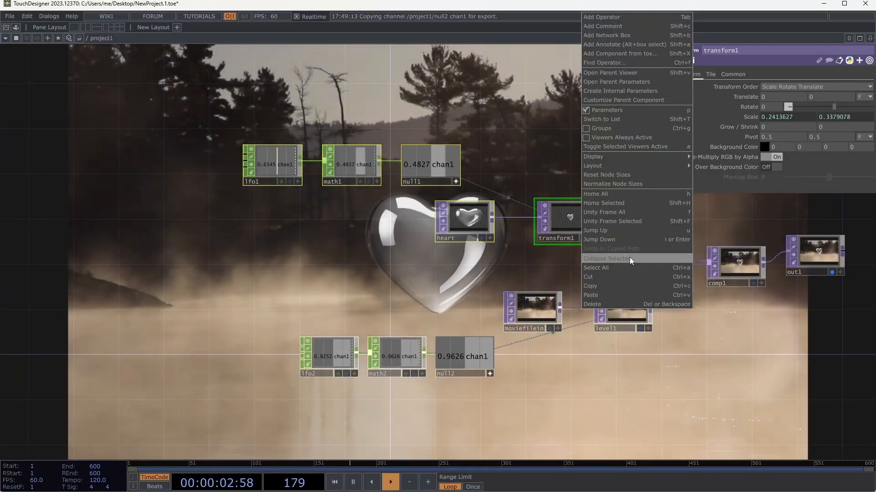
{"action": "left_click", "coordinate": [629, 257]}
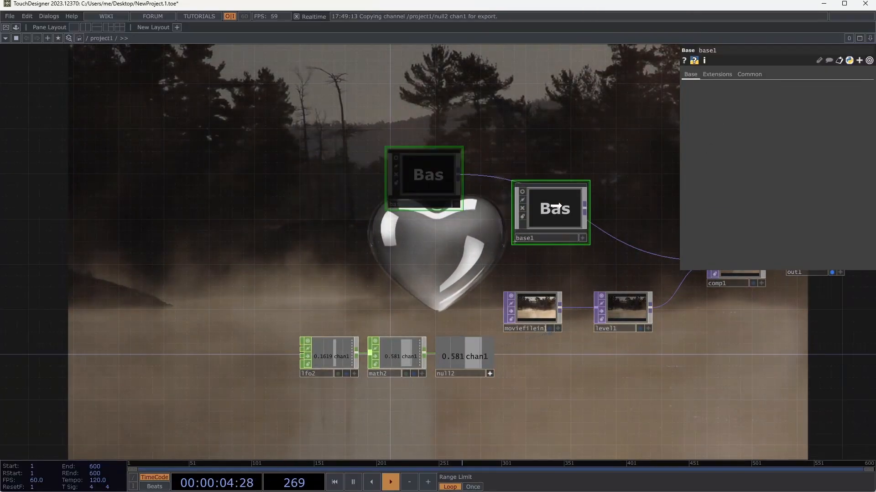
{"action": "left_click_drag", "start_coordinate": [558, 206], "coordinate": [570, 206]}
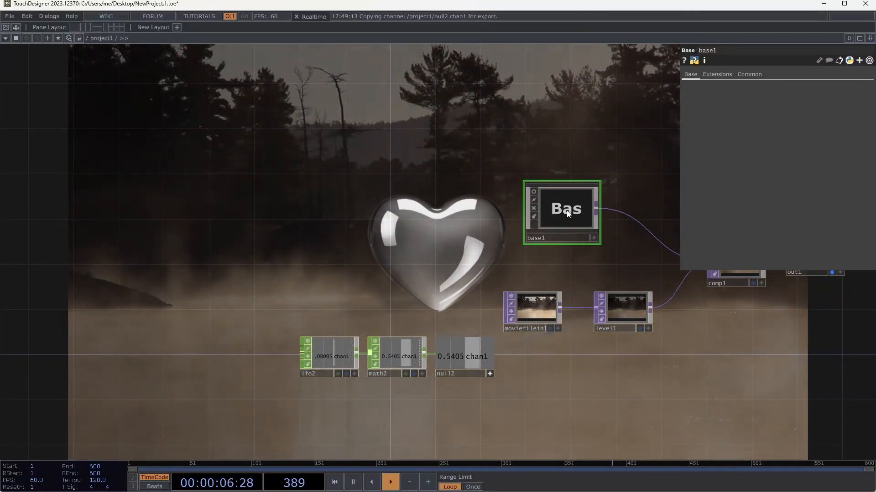
Look inside the base1 component, check its out1 operator, and return to the project1 level
{"action": "double_click", "coordinate": [567, 213]}
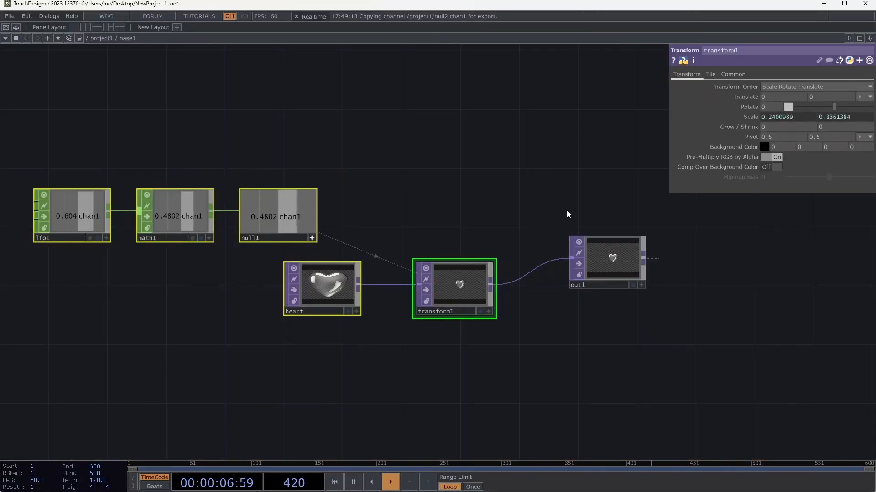
{"action": "left_click", "coordinate": [607, 264]}
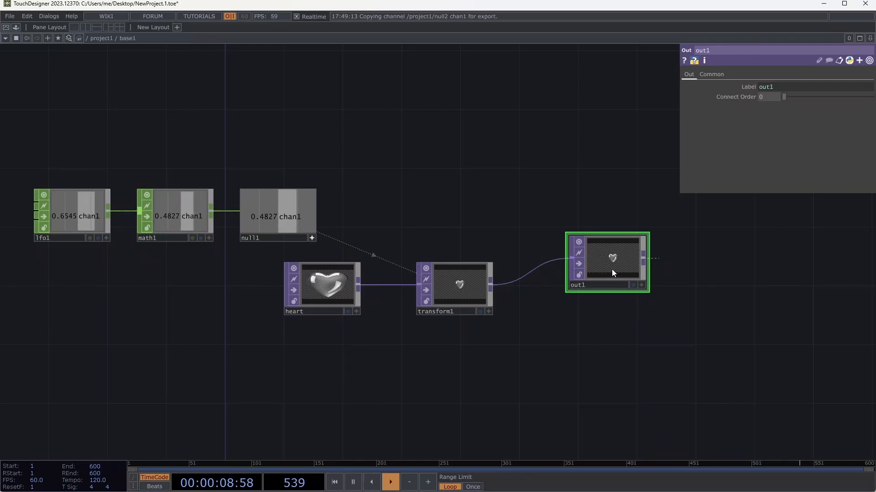
{"action": "left_click", "coordinate": [107, 39]}
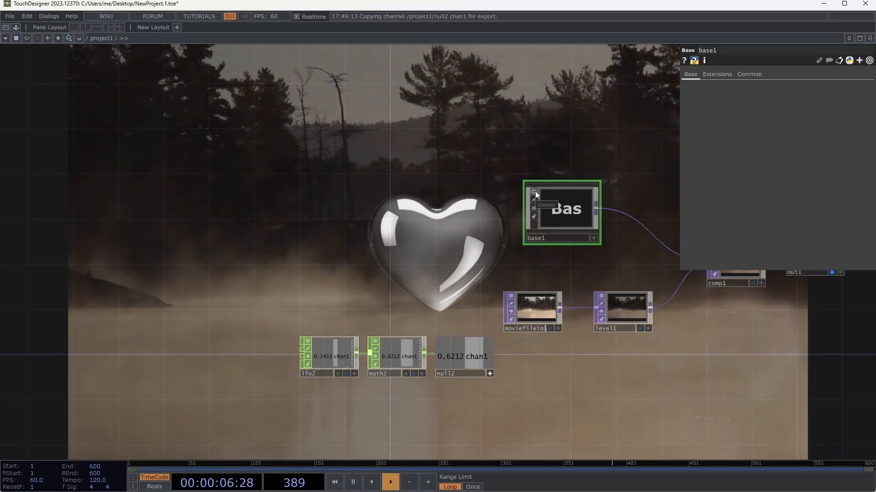
Show the output of base1 in its node viewer and rename the component heart
{"action": "left_click", "coordinate": [535, 192]}
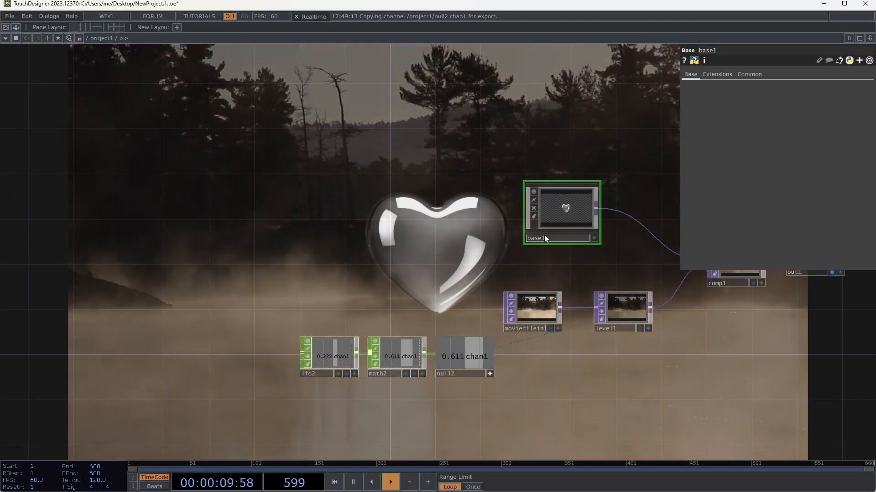
{"action": "left_click", "coordinate": [543, 237]}
{"action": "type", "text": "heart"}
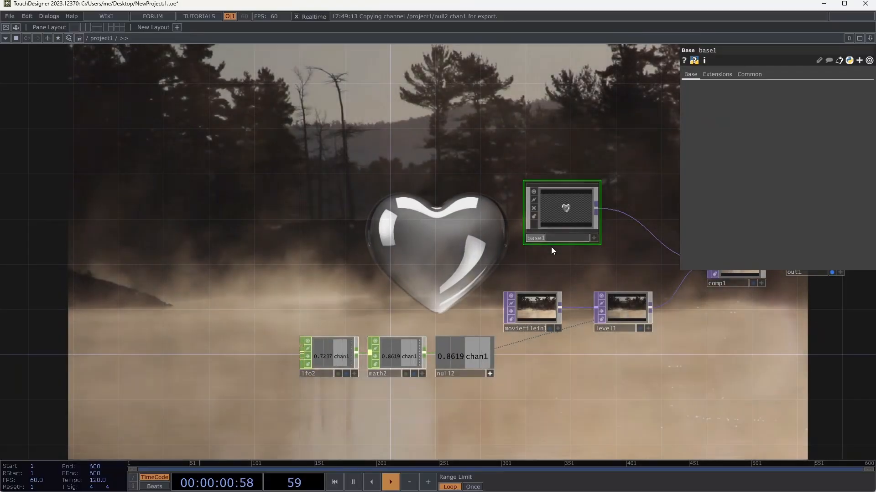
{"action": "key", "text": "Return"}
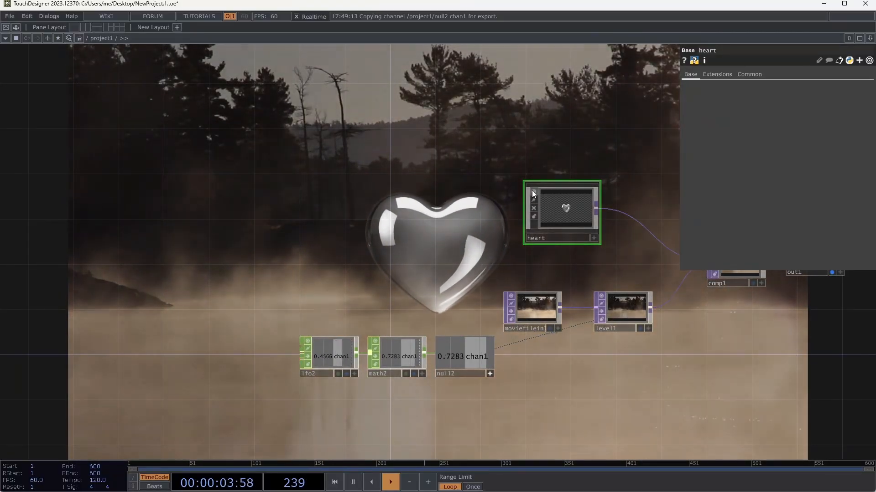
Switch the heart component's viewer back to its default and select the breathing group: lfo2, math2, null2, moviefilein1 and level1
{"action": "left_click", "coordinate": [533, 191]}
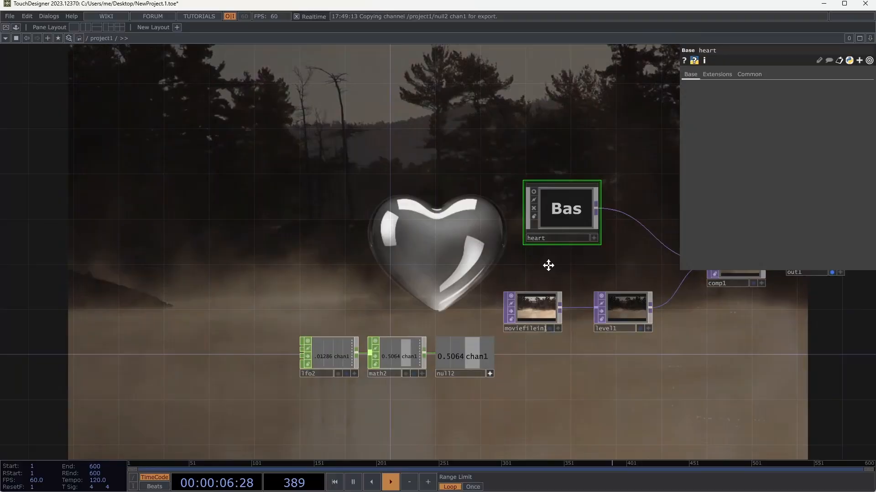
{"action": "left_click_drag", "start_coordinate": [547, 266], "coordinate": [360, 211]}
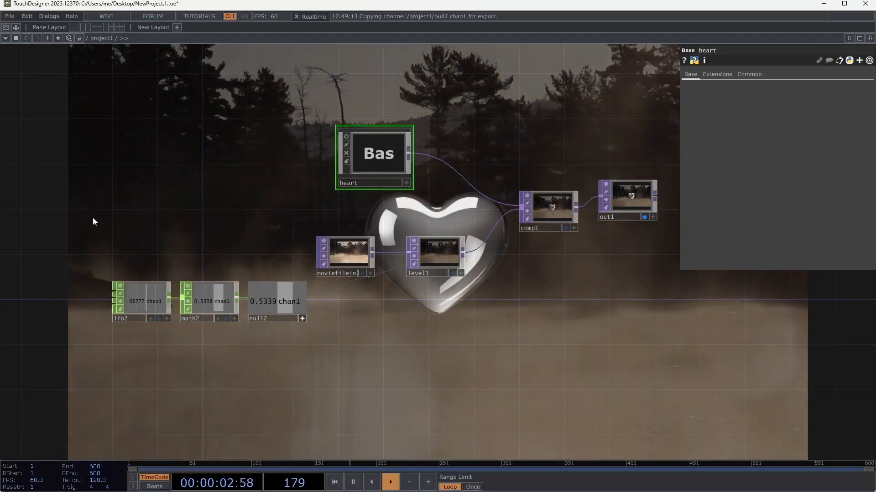
{"action": "left_click_drag", "start_coordinate": [92, 217], "coordinate": [494, 351]}
Undo the viewer changes, the rename and the collapse to restore the separate heartbeat operators
{"action": "key", "text": "ctrl+z"}
{"action": "key", "text": "ctrl+z"}
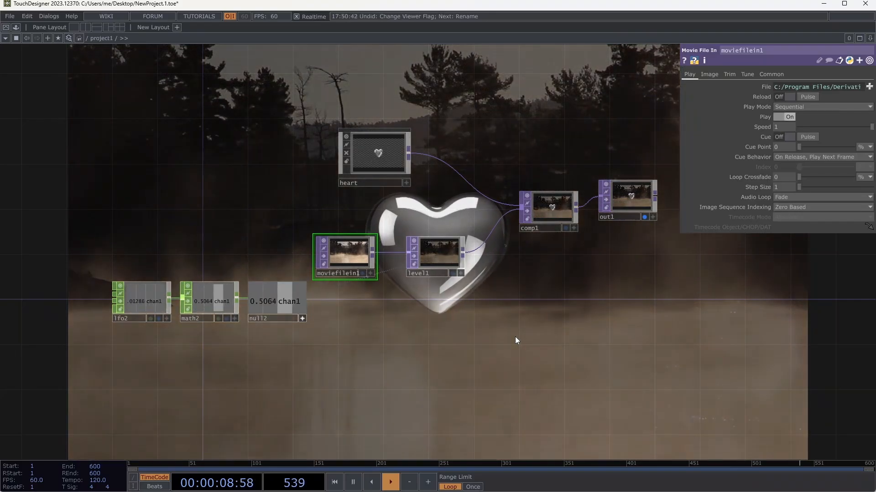
{"action": "key", "text": "ctrl+z"}
{"action": "key", "text": "ctrl+z"}
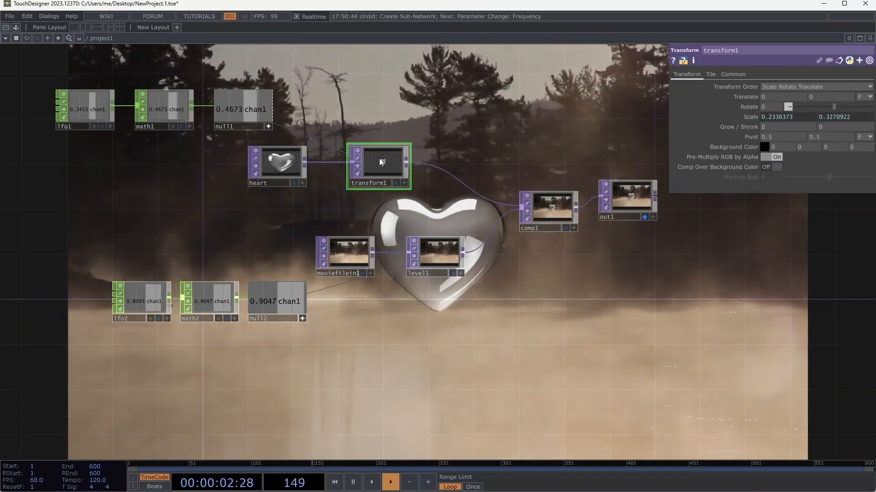
Rearrange the network so transform1 sits beside null1, moviefilein1 is slightly lower, and level1 lines up with null2
{"action": "left_click_drag", "start_coordinate": [382, 165], "coordinate": [371, 118]}
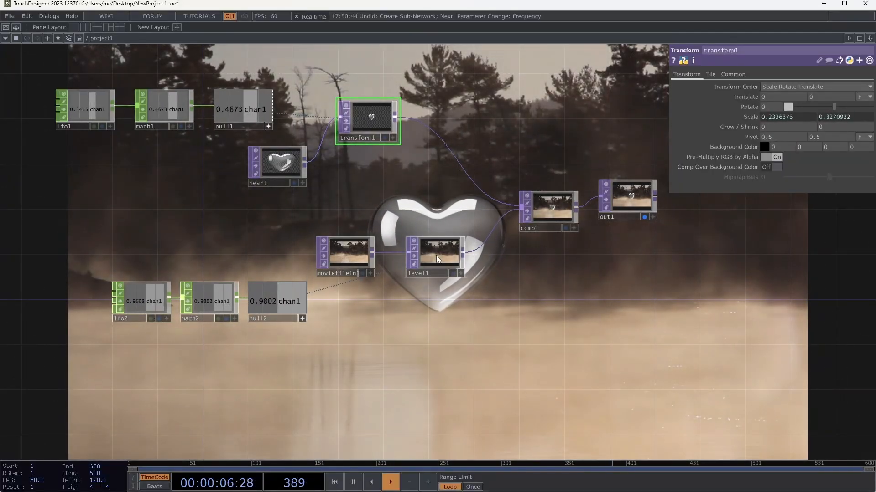
{"action": "left_click_drag", "start_coordinate": [436, 255], "coordinate": [448, 278]}
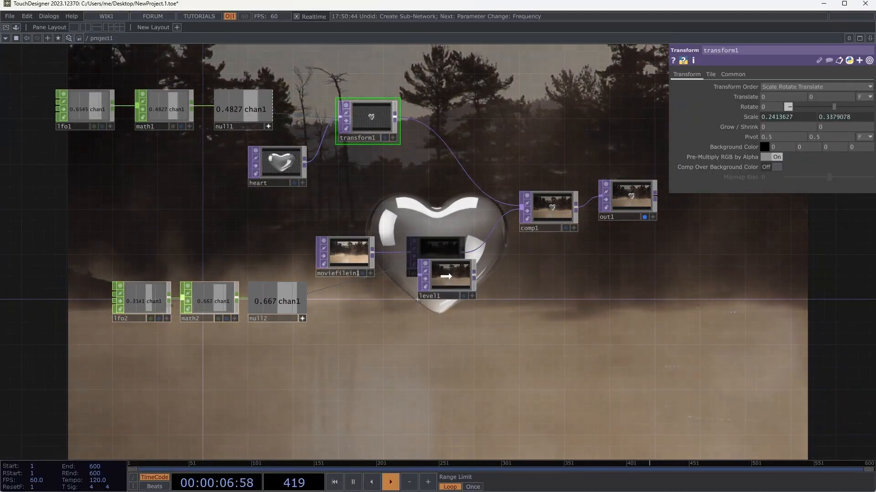
{"action": "left_click_drag", "start_coordinate": [354, 260], "coordinate": [354, 272]}
{"action": "left_click_drag", "start_coordinate": [444, 279], "coordinate": [422, 303]}
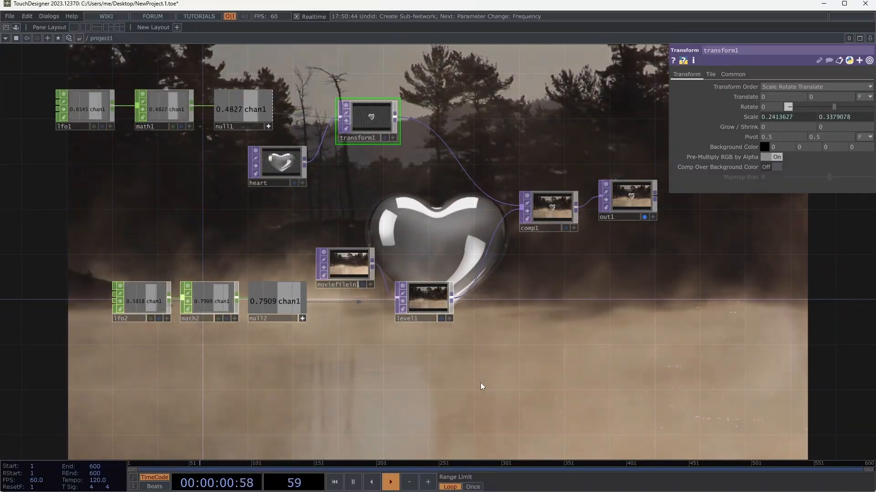
Check the next requirements of the Technical Exercise on the browser's assignment page and return to TouchDesigner
{"action": "key", "text": "alt+Tab"}
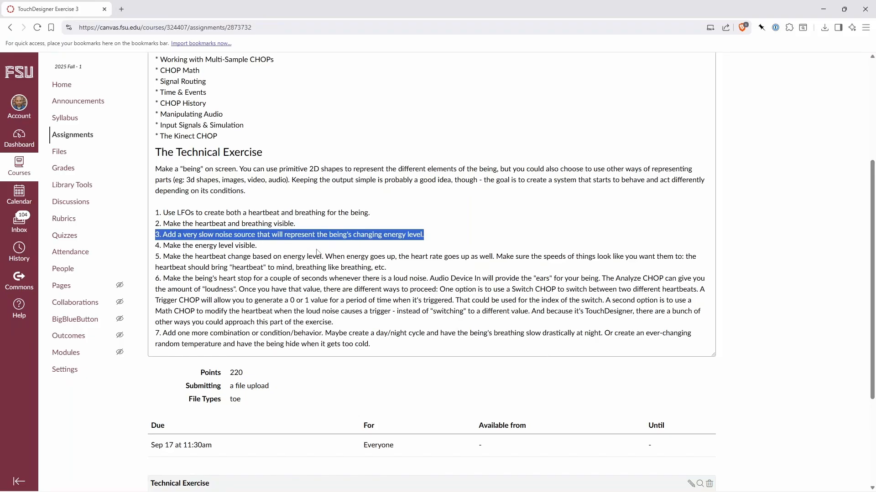
{"action": "key", "text": "alt+Tab"}
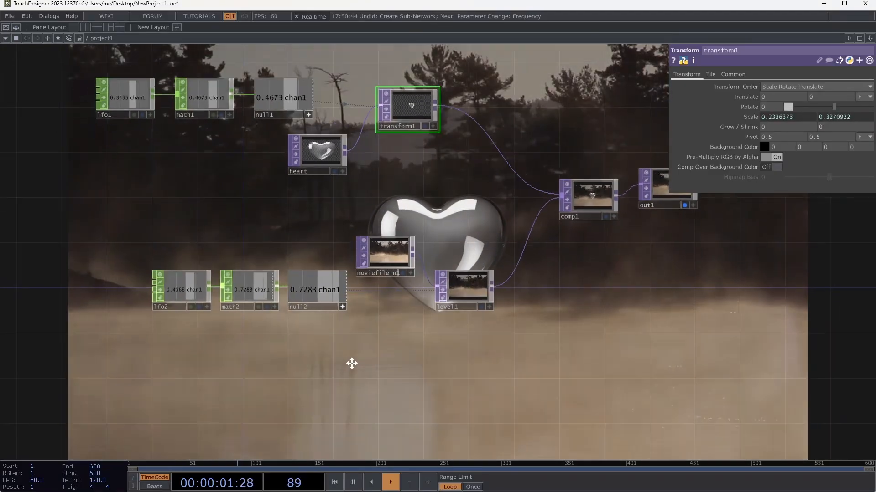
Search the operator list for rect and add a Rectangle TOP below level1
{"action": "left_click_drag", "start_coordinate": [334, 368], "coordinate": [352, 363]}
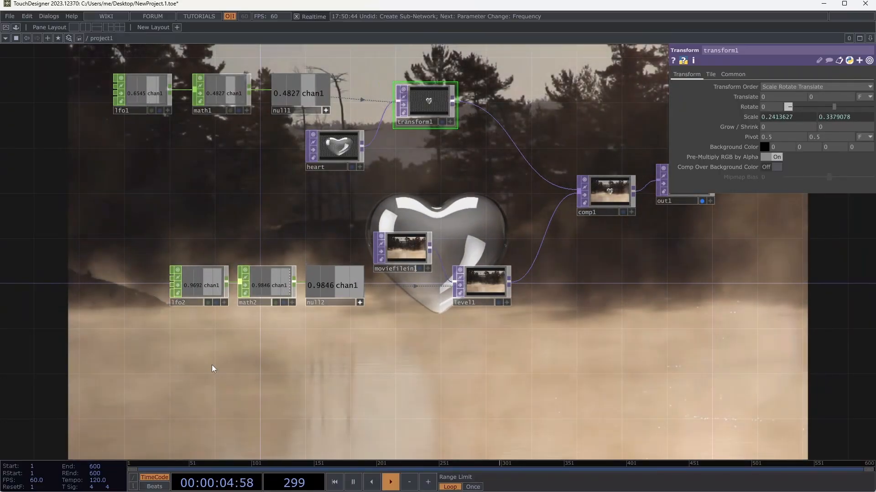
{"action": "key", "text": "Tab"}
{"action": "type", "text": "red"}
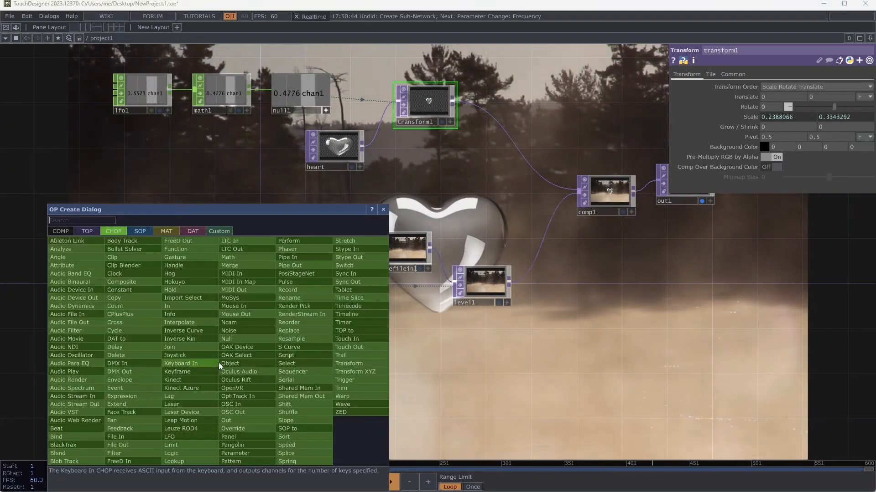
{"action": "type", "text": "t"}
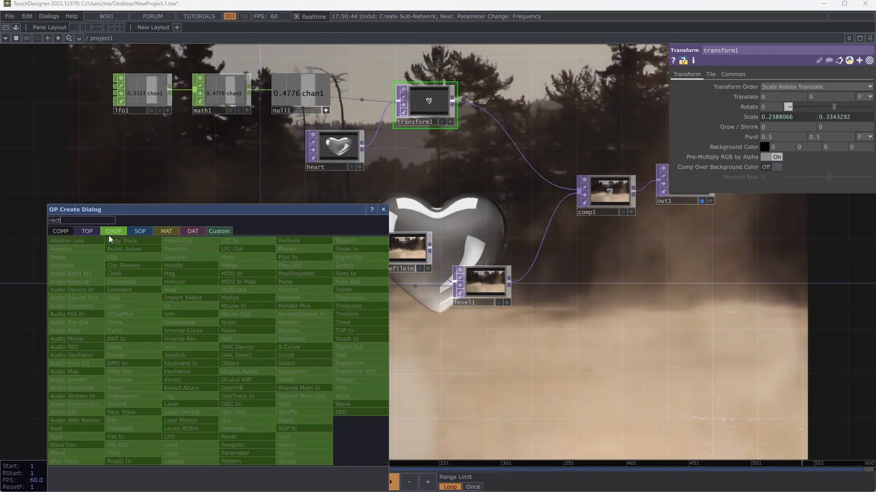
{"action": "left_click", "coordinate": [87, 231]}
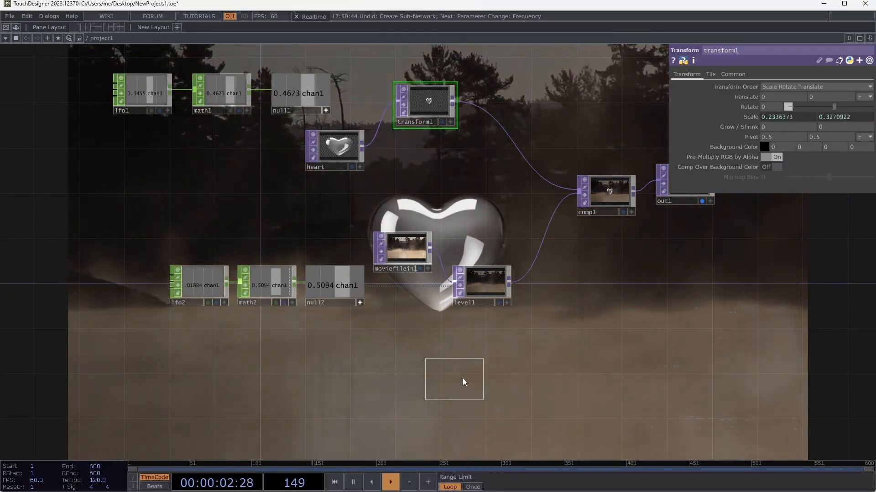
{"action": "left_click", "coordinate": [470, 374]}
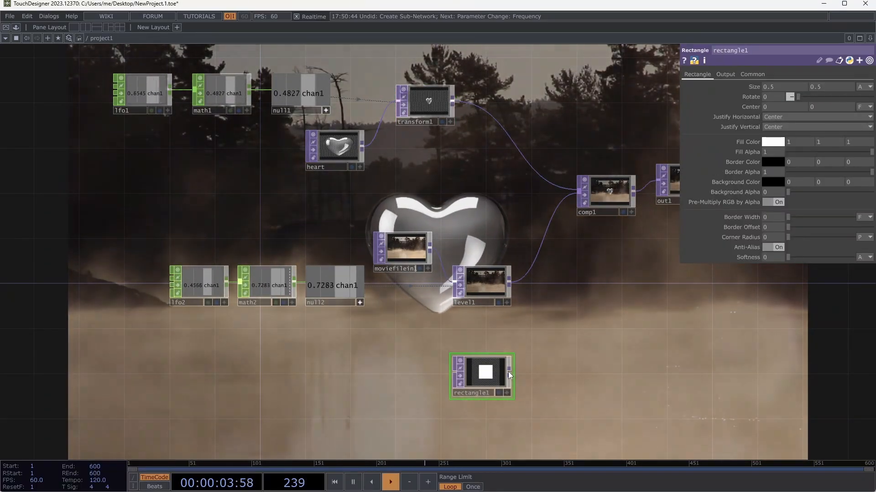
Wire rectangle1 into comp1 and reconnect level1 as the last input, so the rectangle composites over the video
{"action": "left_click_drag", "start_coordinate": [508, 372], "coordinate": [573, 197]}
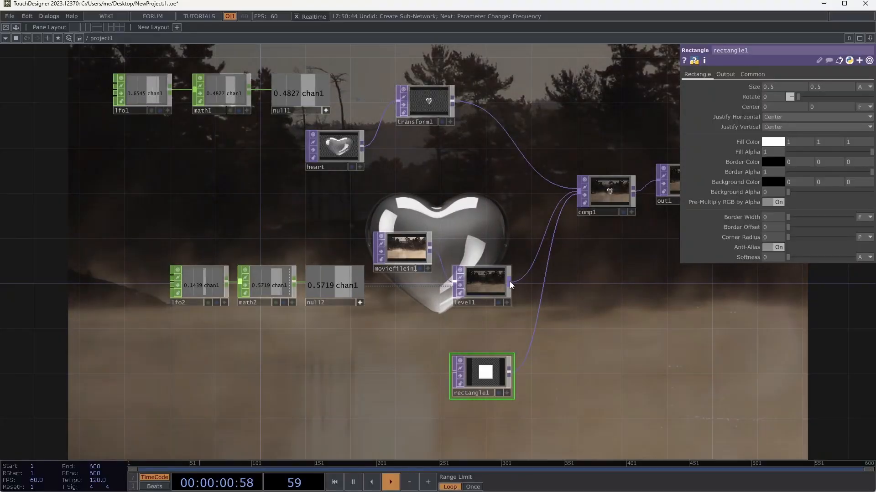
{"action": "left_click_drag", "start_coordinate": [510, 283], "coordinate": [570, 220]}
{"action": "scroll", "coordinate": [563, 198], "scroll_direction": "up", "scroll_amount": 4}
{"action": "scroll", "coordinate": [563, 196], "scroll_direction": "up", "scroll_amount": 4}
{"action": "scroll", "coordinate": [538, 204], "scroll_direction": "down", "scroll_amount": 5}
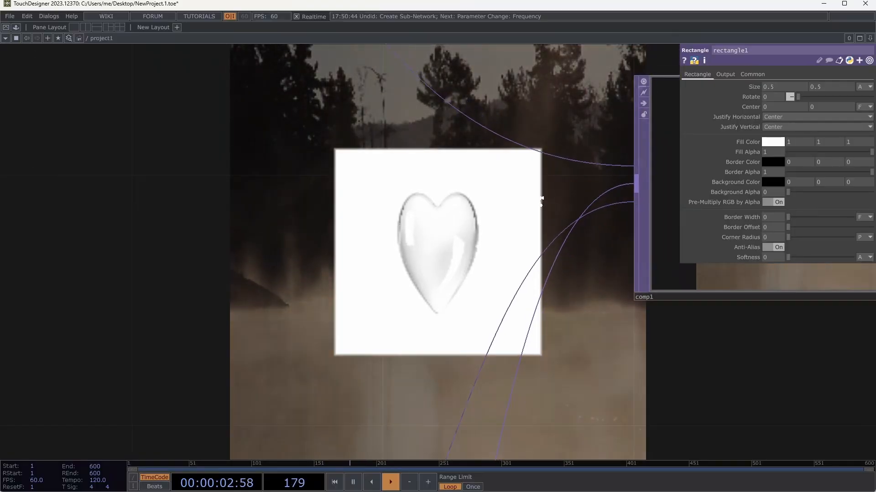
{"action": "scroll", "coordinate": [538, 204], "scroll_direction": "down", "scroll_amount": 3}
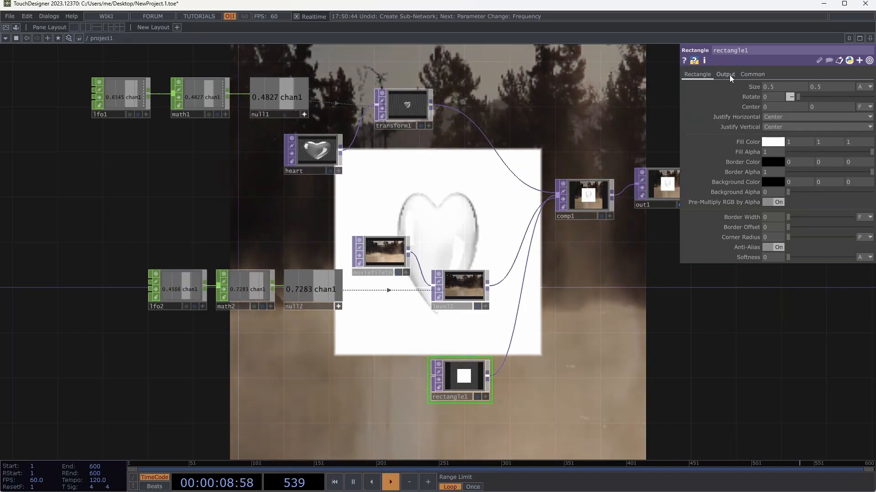
Set rectangle1's Output Resolution to Parent Panel Size
{"action": "left_click", "coordinate": [591, 197]}
{"action": "left_click", "coordinate": [464, 377]}
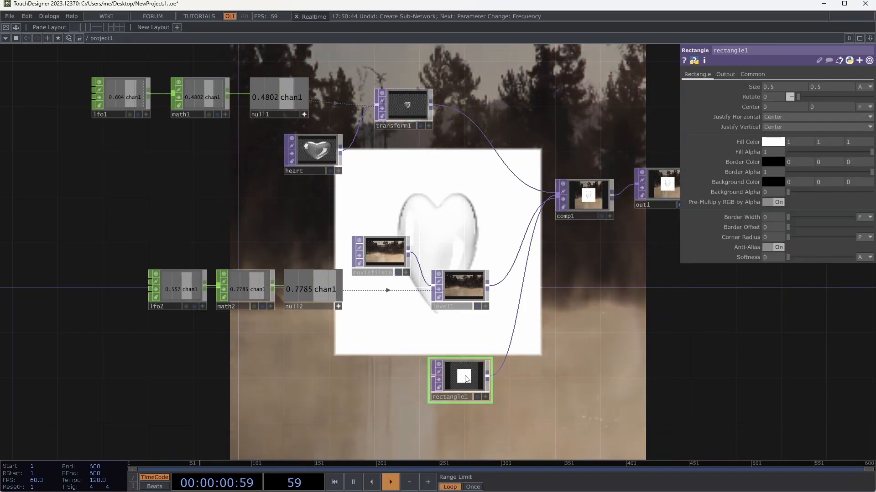
{"action": "left_click", "coordinate": [762, 74]}
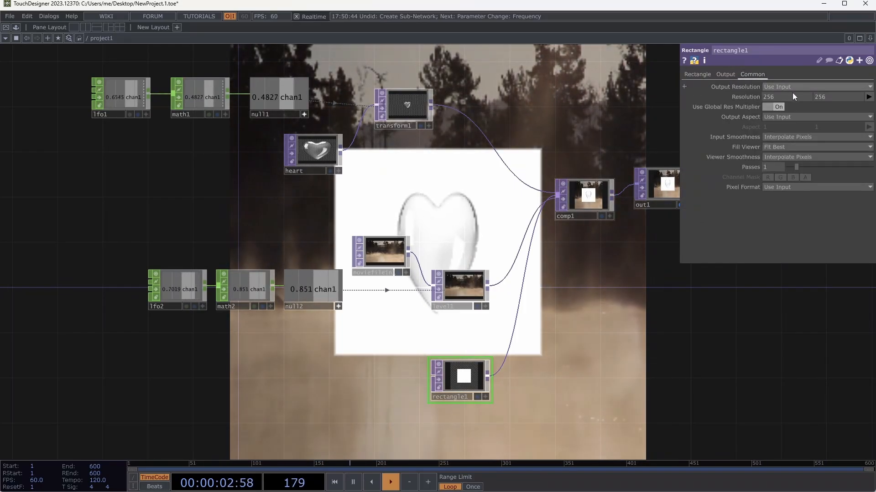
{"action": "left_click", "coordinate": [818, 87]}
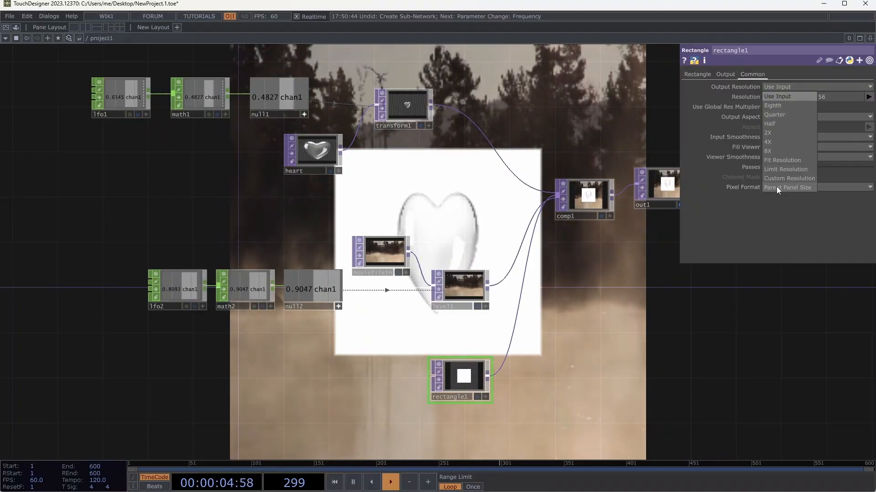
{"action": "left_click", "coordinate": [780, 187]}
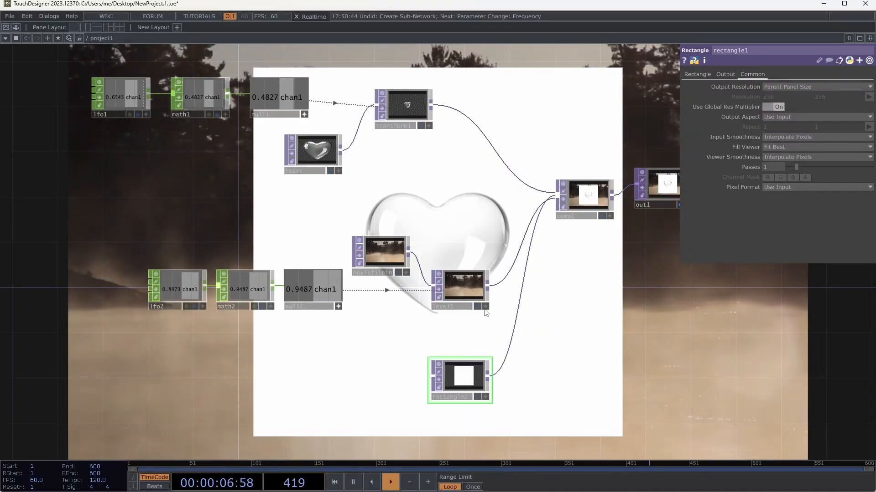
Resize rectangle1, trying 0.1 by 0.05 and 0.1 by 0.1, and settle its Size at 0.5 by 0.1
{"action": "left_click", "coordinate": [700, 74]}
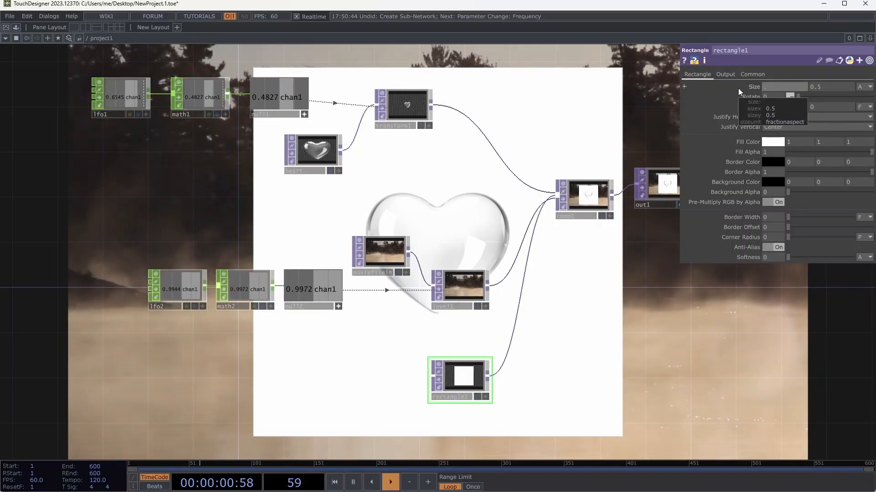
{"action": "type", "text": ".1"}
{"action": "key", "text": "Tab"}
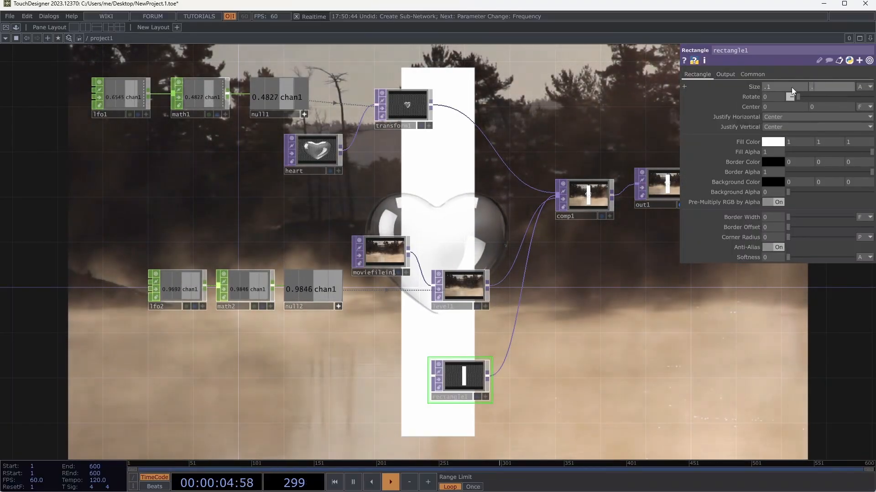
{"action": "type", "text": ".05"}
{"action": "key", "text": "Tab"}
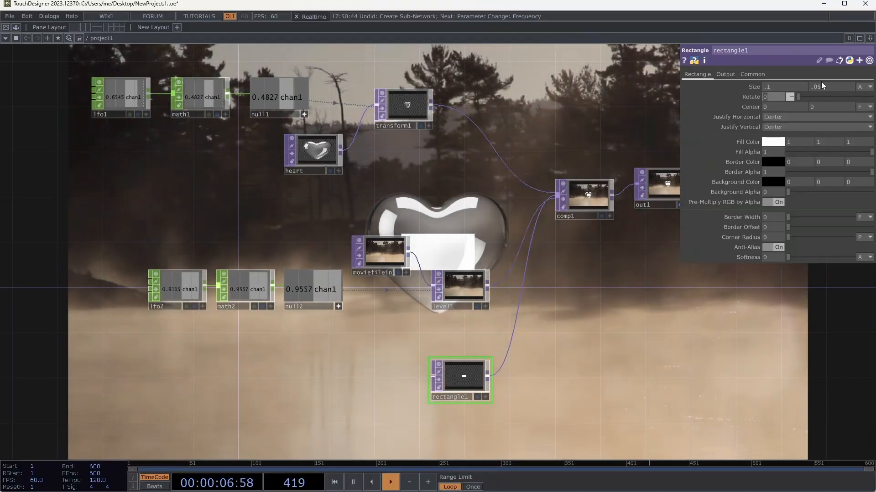
{"action": "type", "text": ".1"}
{"action": "key", "text": "Tab"}
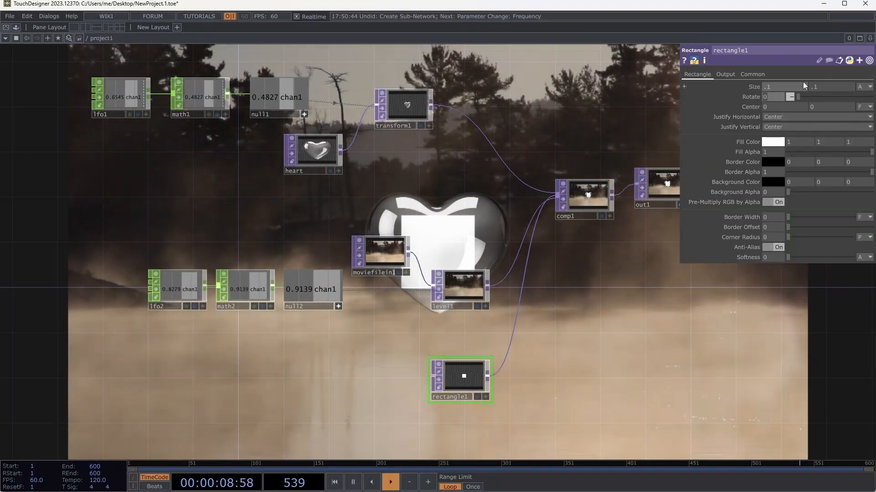
{"action": "left_click_drag", "start_coordinate": [779, 87], "coordinate": [752, 88]}
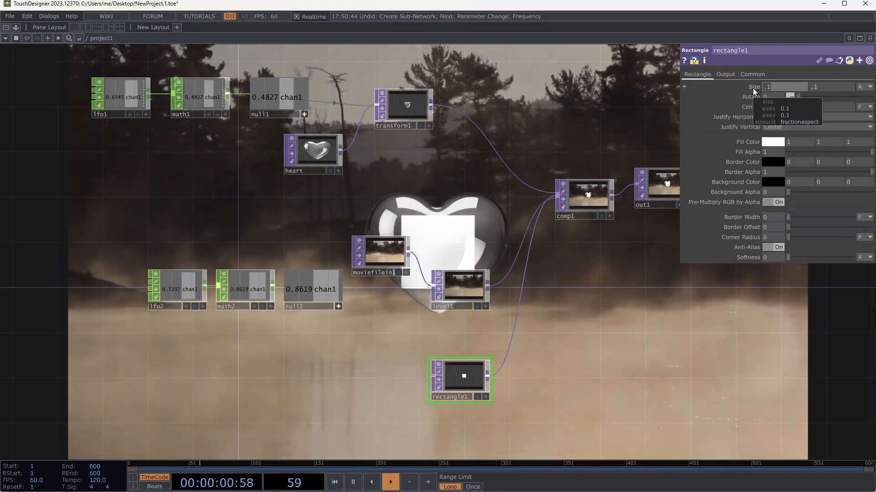
{"action": "type", "text": ".5"}
{"action": "key", "text": "Tab"}
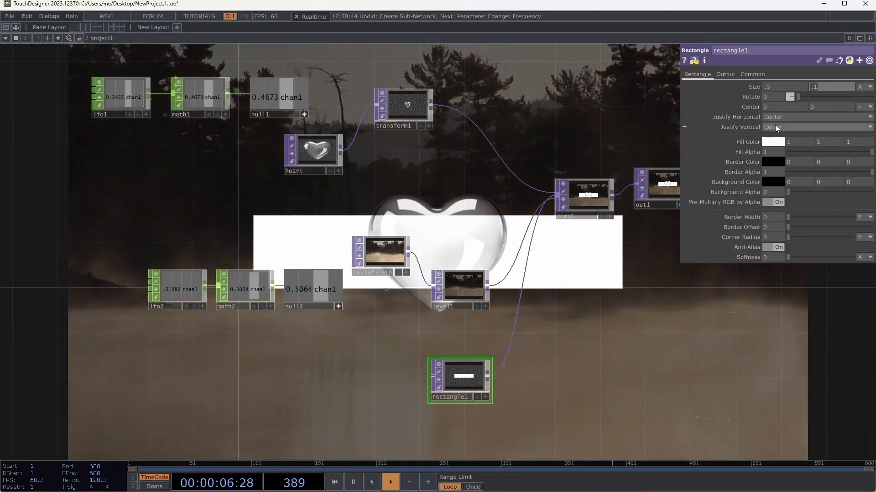
Anchor rectangle1 with Justify Vertical set to Bottom and Justify Horizontal set to Left
{"action": "left_click", "coordinate": [774, 127]}
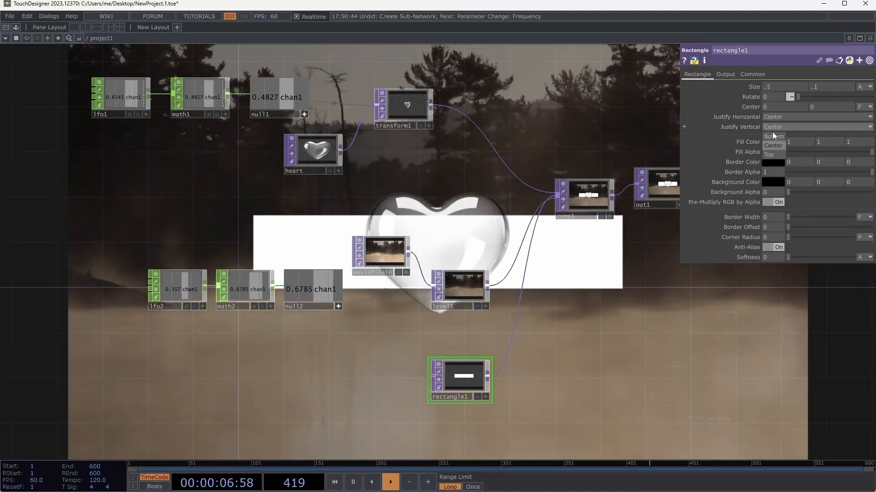
{"action": "left_click", "coordinate": [773, 137]}
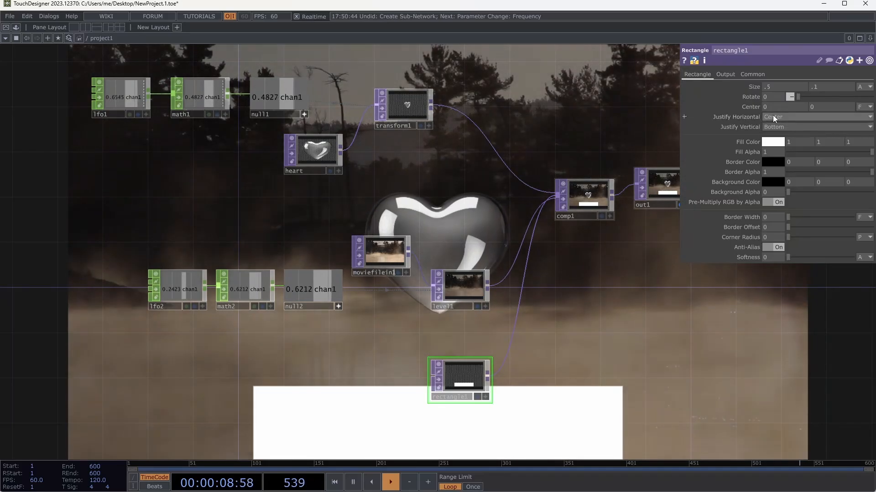
{"action": "left_click", "coordinate": [773, 116]}
{"action": "left_click", "coordinate": [768, 126]}
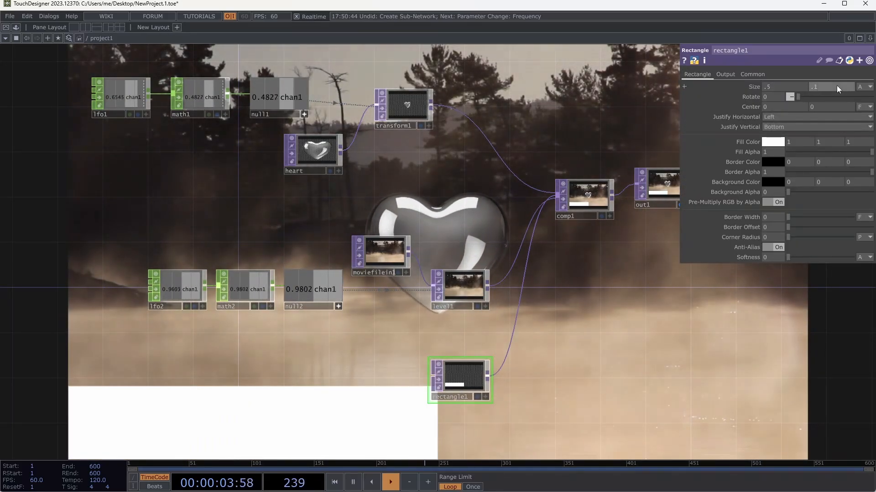
Set the height value of rectangle1's Size to 0.06
{"action": "left_click", "coordinate": [837, 86]}
{"action": "key", "text": "BackSpace"}
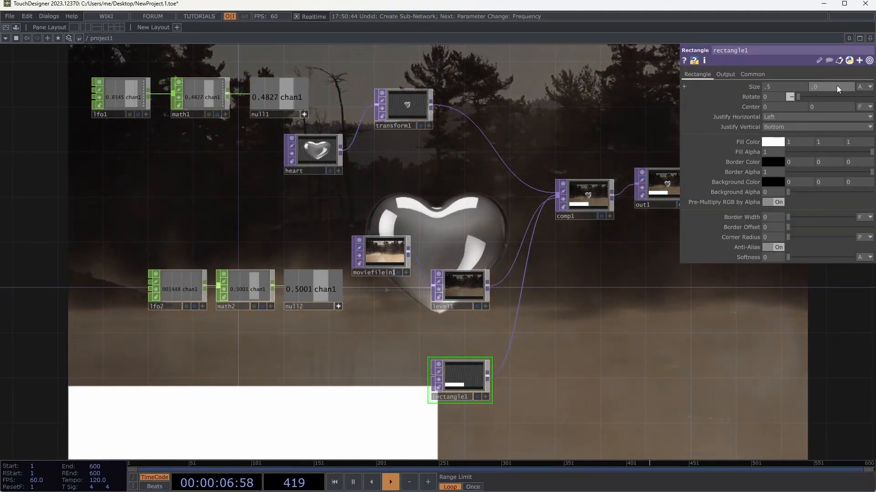
{"action": "type", "text": ".06"}
{"action": "key", "text": "Return"}
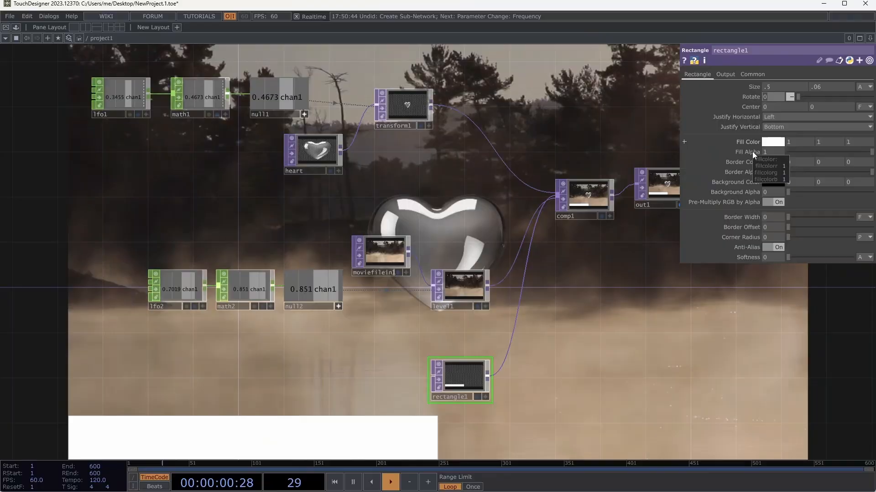
Make rectangle1 semi-transparent by lowering its Fill Alpha to 0.342
{"action": "left_click", "coordinate": [776, 151]}
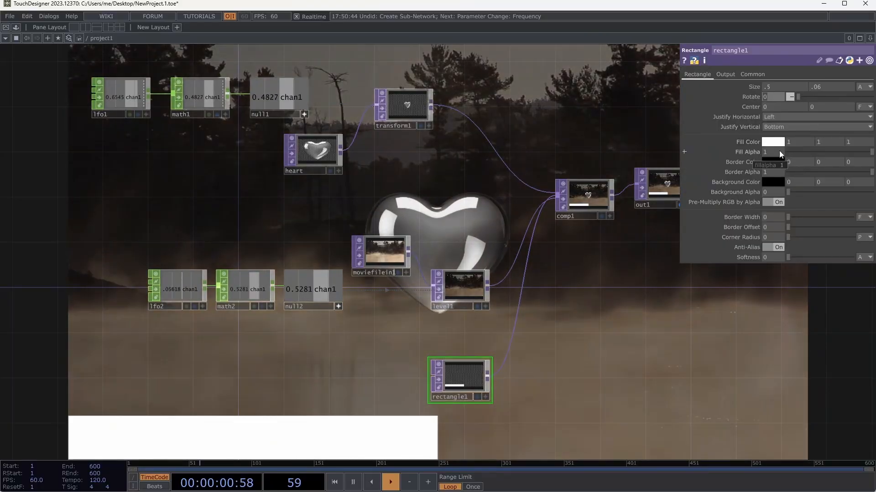
{"action": "type", "text": "0.75"}
{"action": "key", "text": "Return"}
{"action": "left_click_drag", "start_coordinate": [836, 152], "coordinate": [815, 155]}
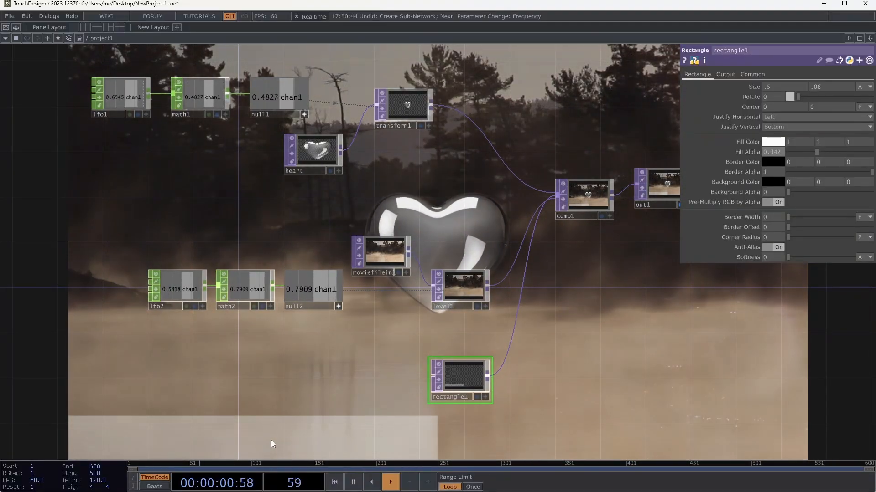
Add a Noise CHOP beside rectangle1 in the network and turn on its Time Slice option
{"action": "key", "text": "Tab"}
{"action": "type", "text": "noise"}
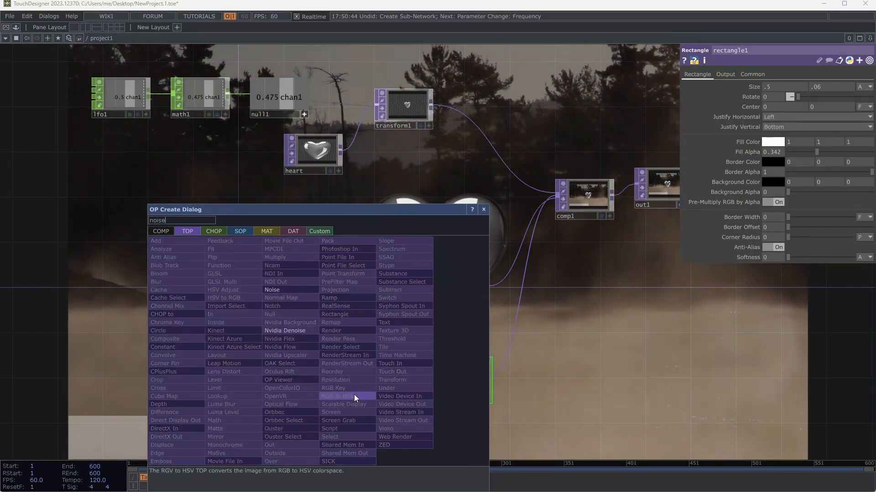
{"action": "key", "text": "Tab"}
{"action": "key", "text": "Return"}
{"action": "left_click", "coordinate": [354, 395]}
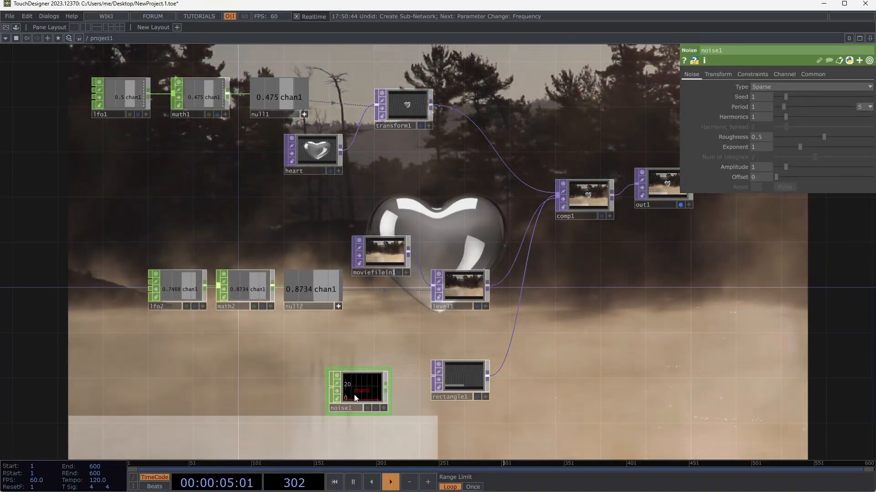
{"action": "left_click_drag", "start_coordinate": [321, 388], "coordinate": [286, 377]}
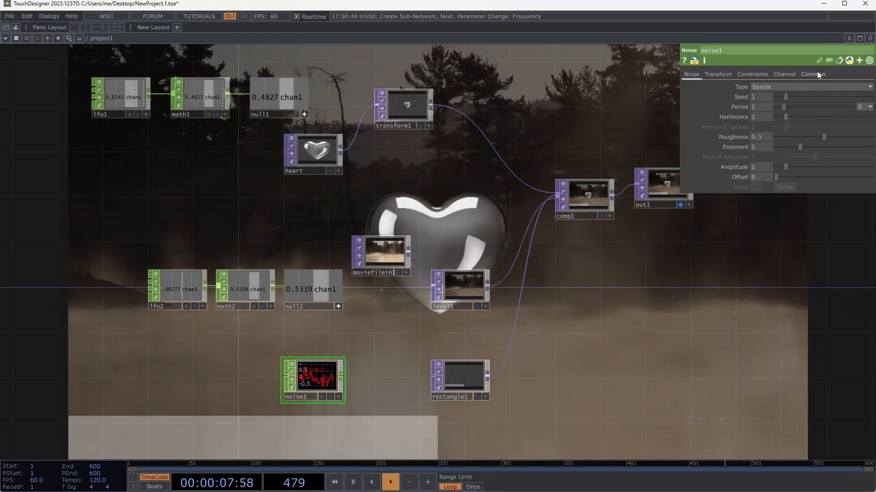
{"action": "left_click", "coordinate": [816, 73]}
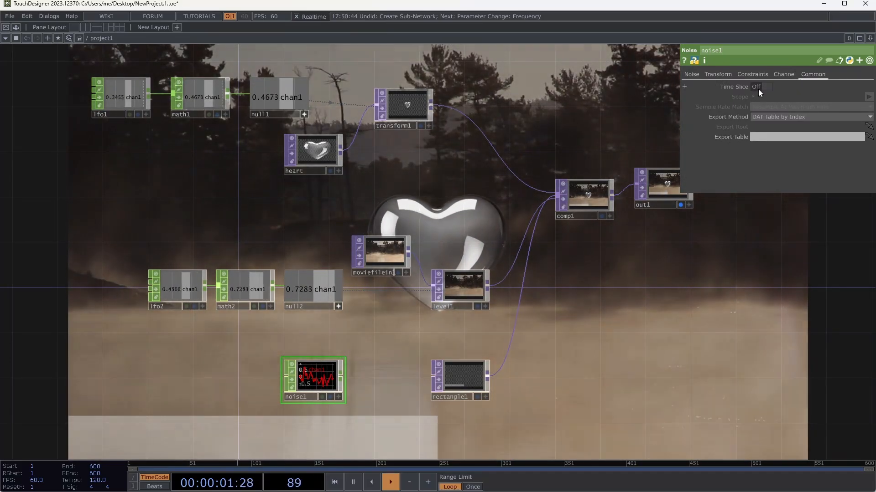
{"action": "left_click", "coordinate": [759, 88]}
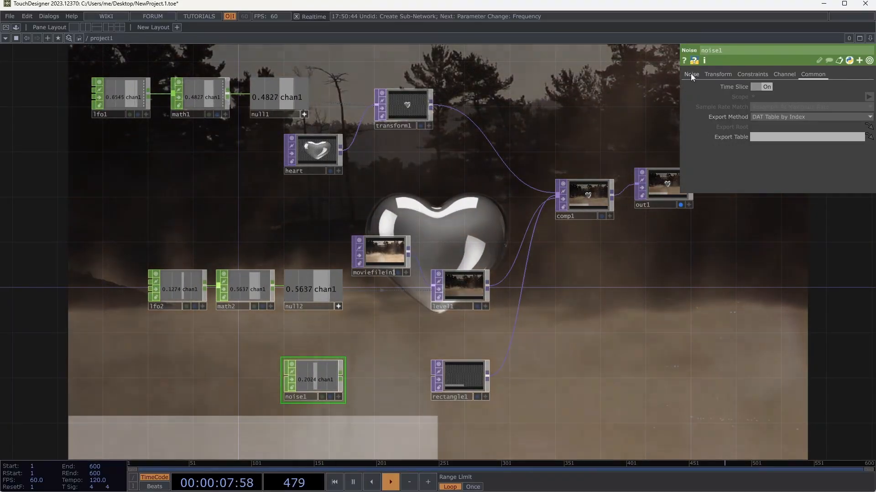
Set noise1's Offset to 0.5 and its Amplitude to 0.5
{"action": "left_click", "coordinate": [691, 75]}
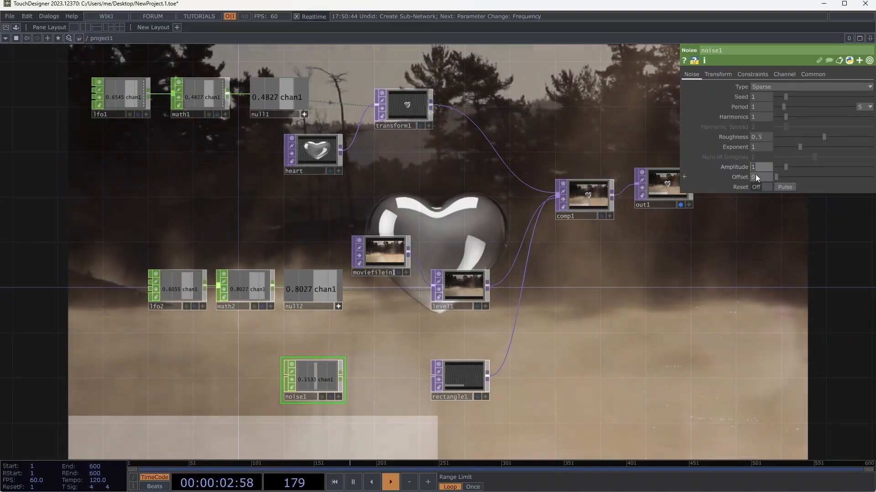
{"action": "type", "text": ".5"}
{"action": "key", "text": "Tab"}
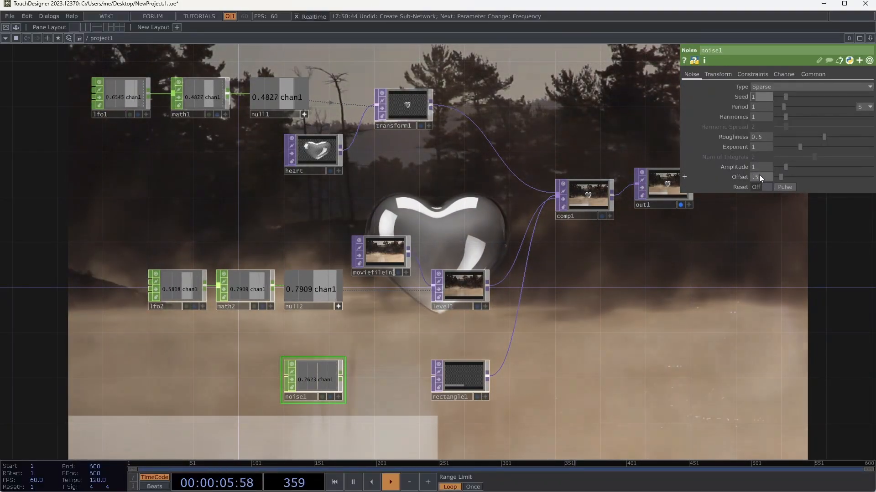
{"action": "left_click", "coordinate": [748, 165]}
{"action": "type", "text": ".5"}
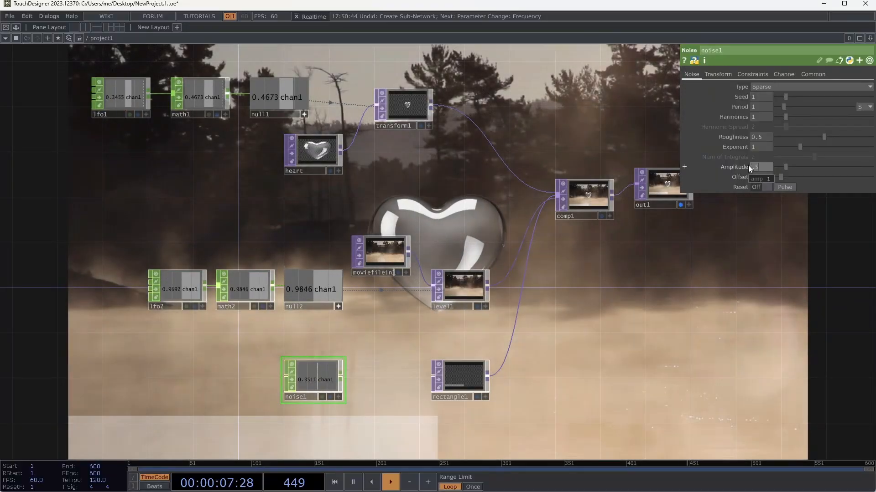
{"action": "key", "text": "Return"}
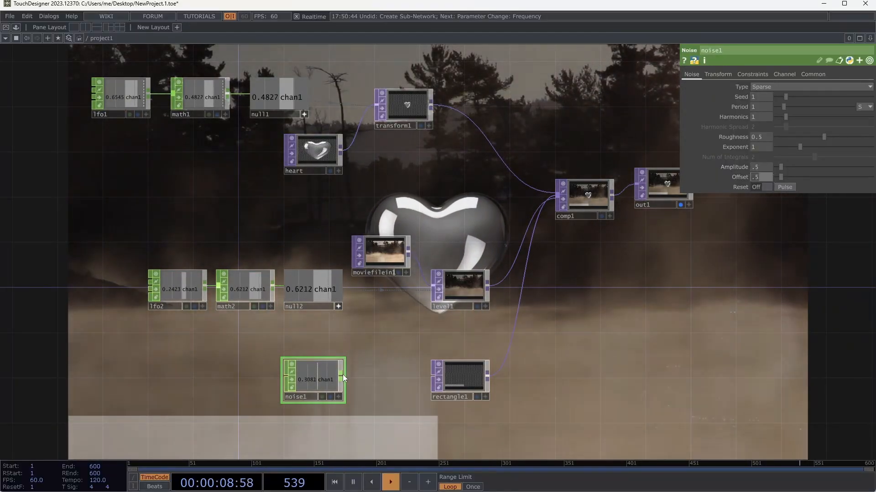
Add a Trail CHOP fed by noise1's output and enlarge its viewer to show the graph
{"action": "left_click_drag", "start_coordinate": [342, 377], "coordinate": [373, 372]}
{"action": "left_click", "coordinate": [373, 372]}
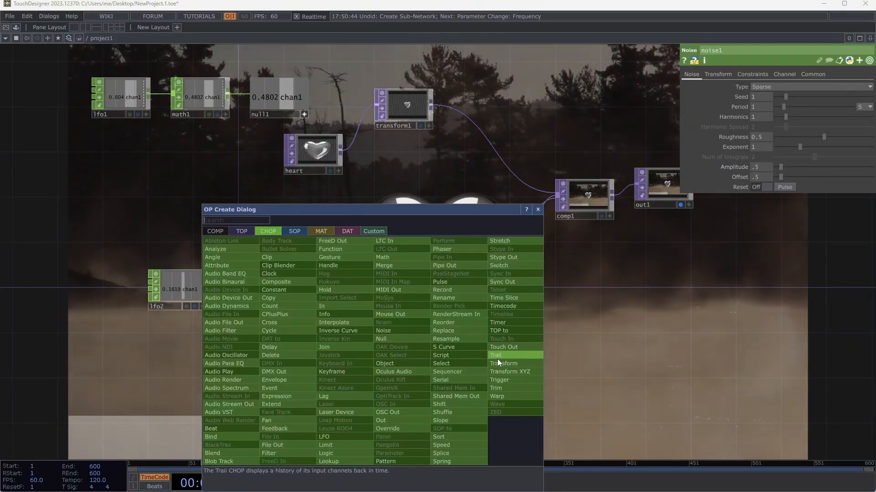
{"action": "left_click", "coordinate": [497, 360]}
{"action": "left_click", "coordinate": [539, 437]}
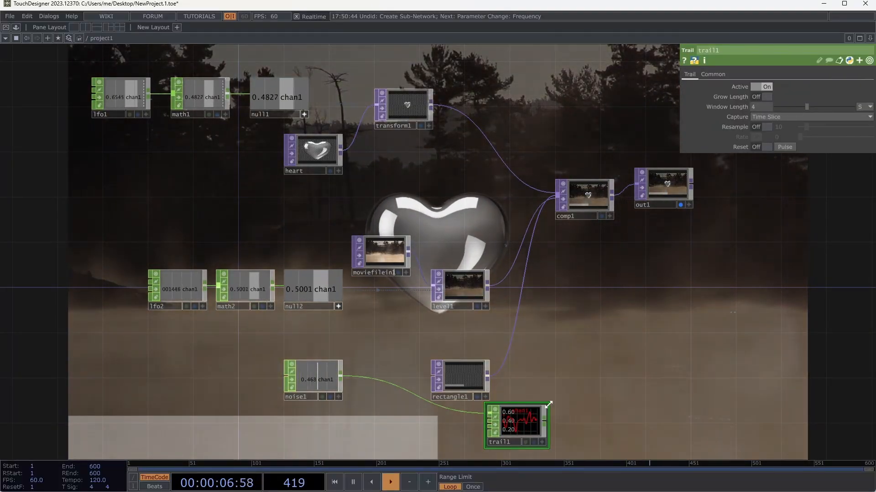
{"action": "left_click_drag", "start_coordinate": [548, 405], "coordinate": [734, 256]}
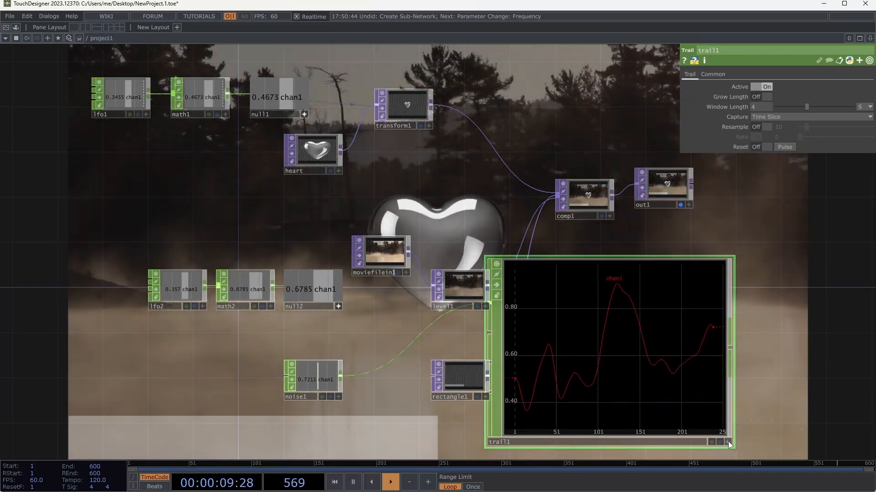
Make trail1's viewer active, turn off Vertical Adapt and set its Vertical Range to 0 1
{"action": "left_click", "coordinate": [727, 443]}
{"action": "right_click", "coordinate": [659, 336]}
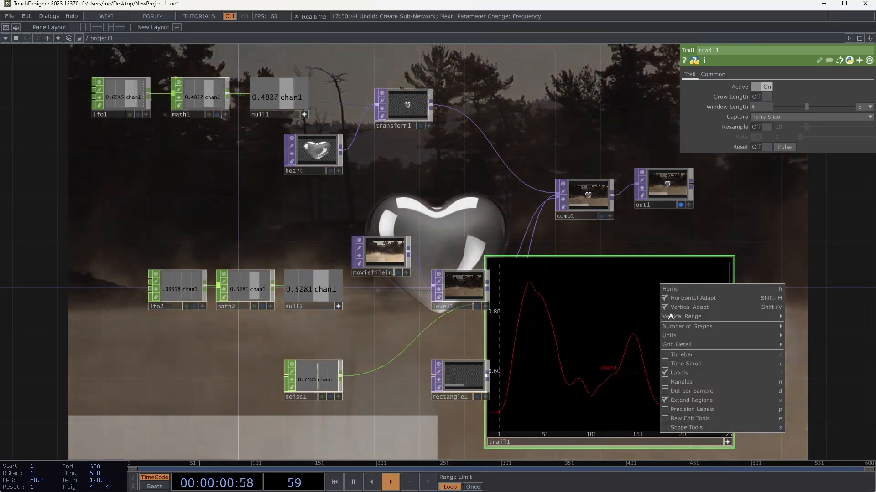
{"action": "left_click", "coordinate": [673, 308]}
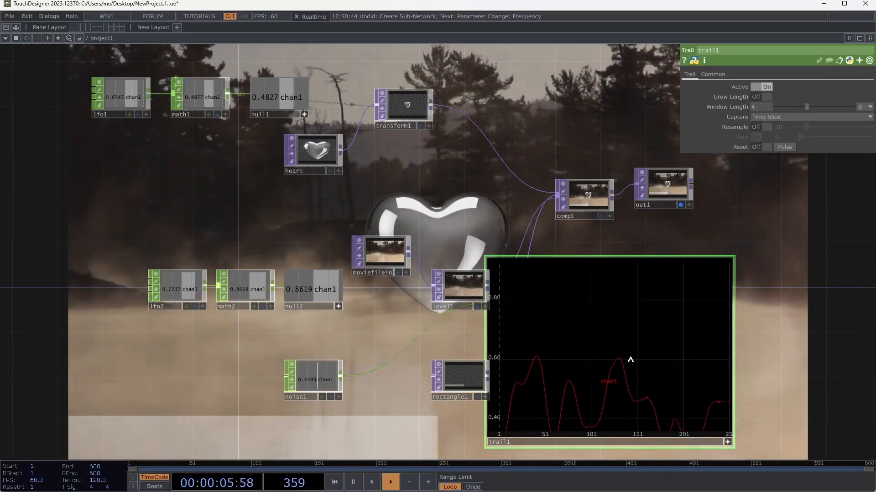
{"action": "right_click", "coordinate": [634, 358]}
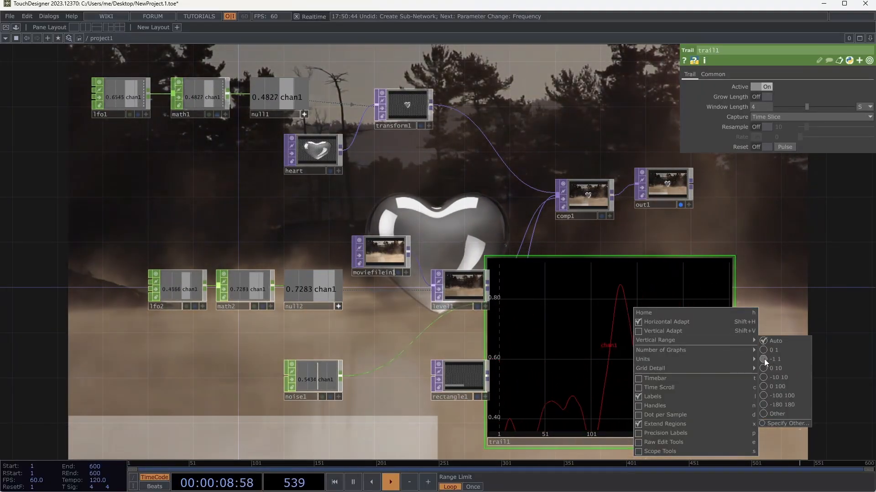
{"action": "left_click", "coordinate": [764, 350]}
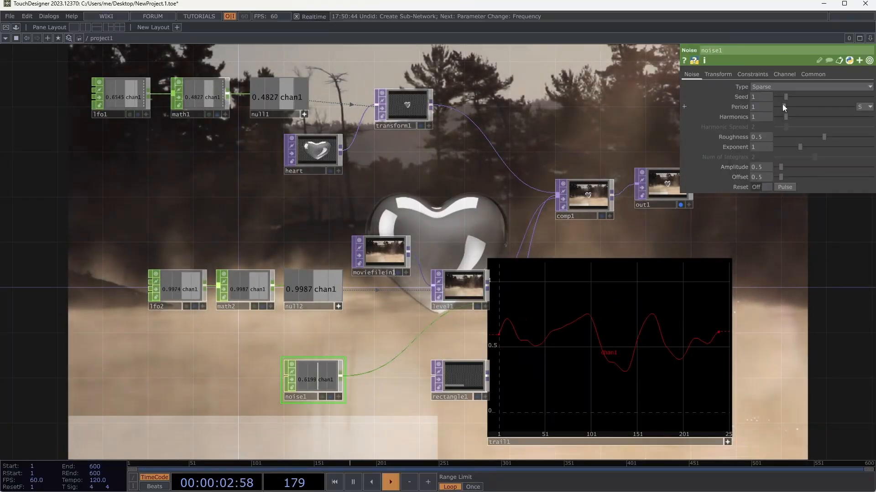
Lower noise1's Period to 0.0001 and try the Hermite and Harmonic Summation noise types
{"action": "left_click_drag", "start_coordinate": [782, 104], "coordinate": [772, 103]}
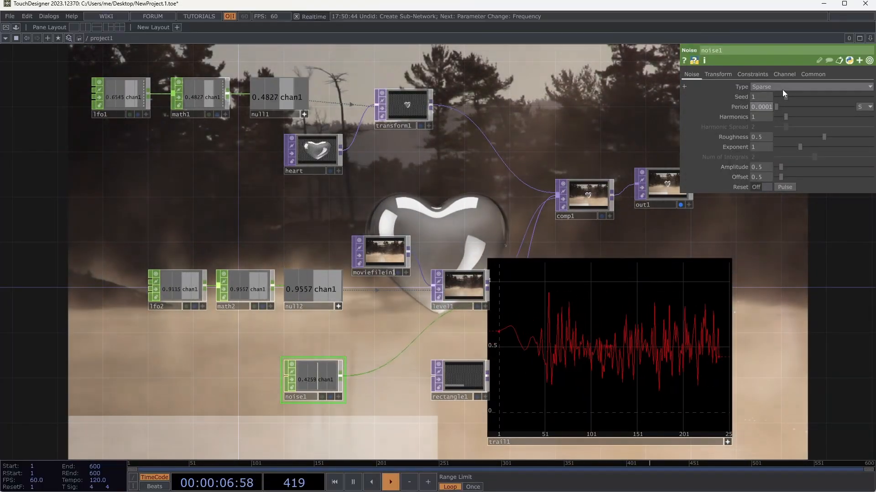
{"action": "left_click", "coordinate": [782, 89]}
{"action": "left_click", "coordinate": [781, 105]}
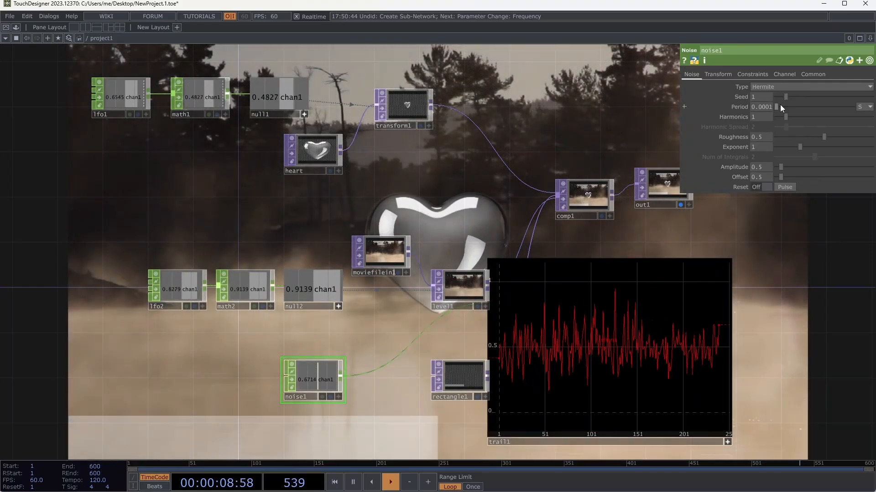
{"action": "left_click", "coordinate": [781, 87]}
{"action": "left_click", "coordinate": [782, 114]}
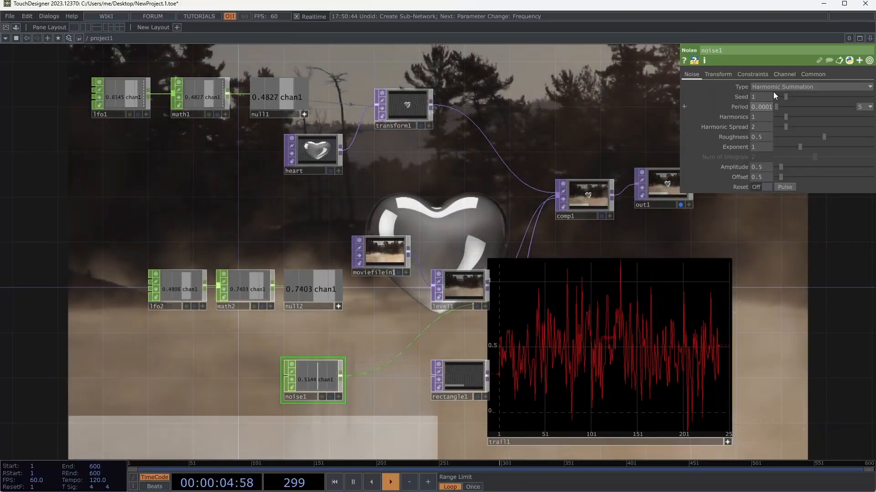
Try the Brownian and Sparse noise types on noise1, ending with Hermite
{"action": "left_click", "coordinate": [777, 88]}
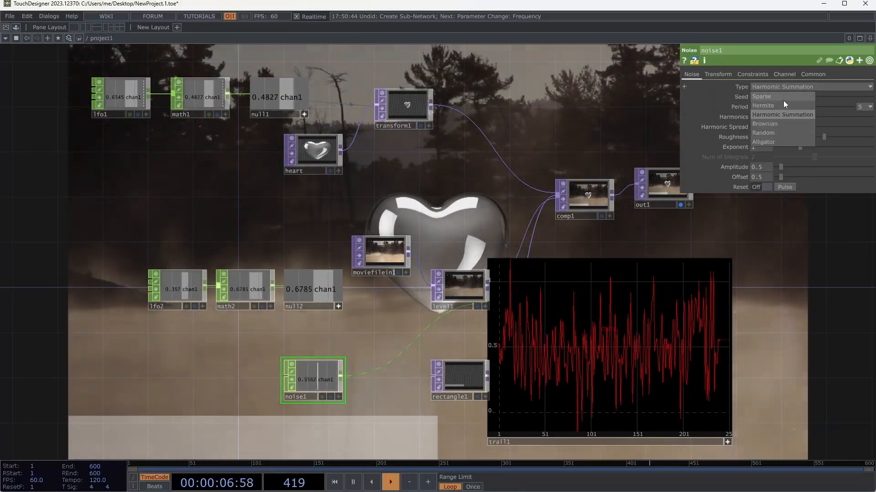
{"action": "left_click", "coordinate": [778, 123]}
{"action": "left_click", "coordinate": [785, 86]}
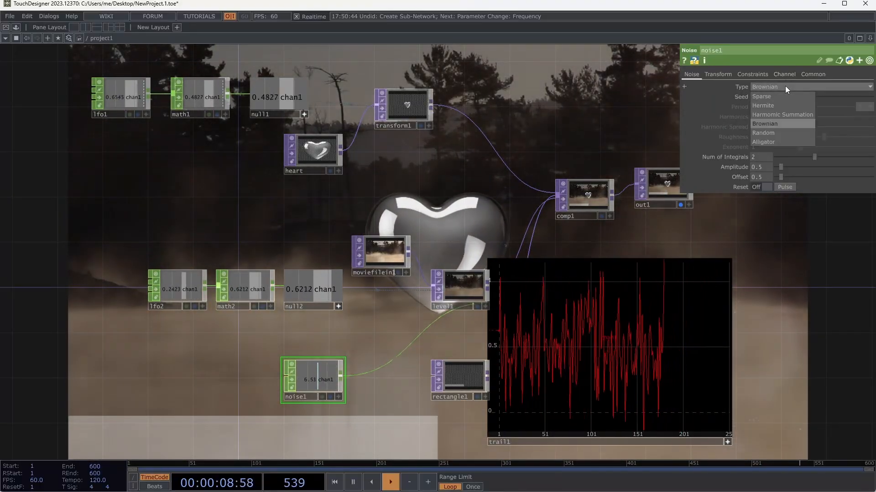
{"action": "left_click", "coordinate": [779, 95]}
{"action": "left_click", "coordinate": [777, 87]}
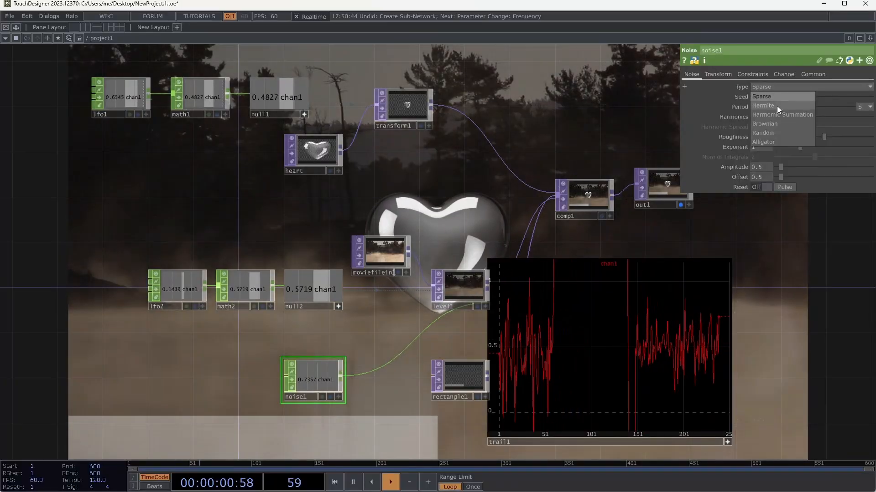
{"action": "left_click", "coordinate": [777, 106]}
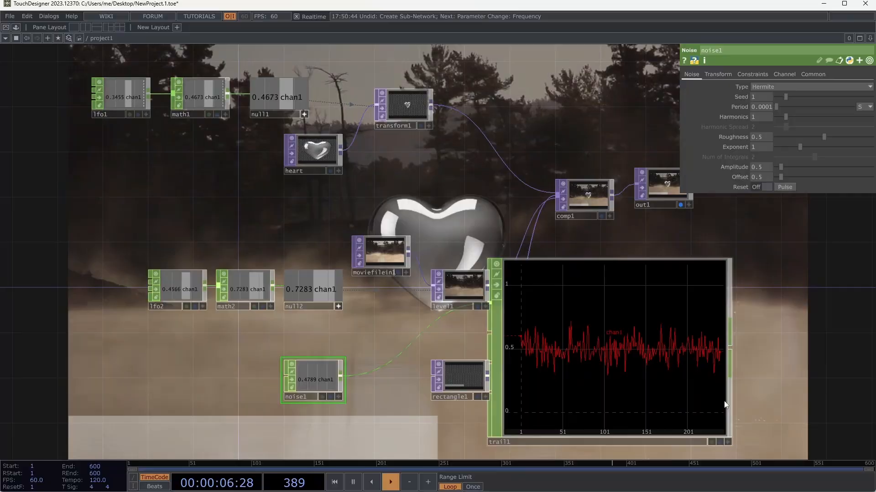
Delete trail1 and add a Null CHOP fed by noise1's output, placed between noise1 and rectangle1 with its viewer active
{"action": "left_click", "coordinate": [721, 398]}
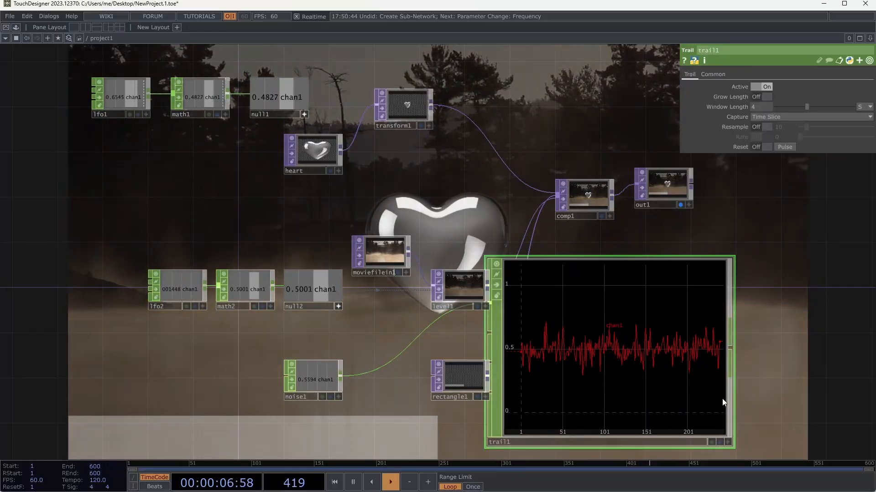
{"action": "key", "text": "Delete"}
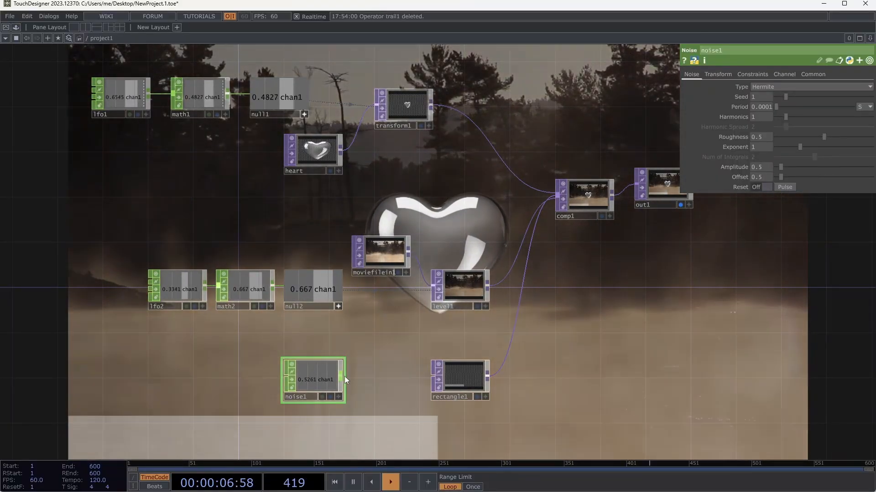
{"action": "left_click", "coordinate": [344, 376]}
{"action": "left_click", "coordinate": [372, 379]}
{"action": "left_click", "coordinate": [387, 339]}
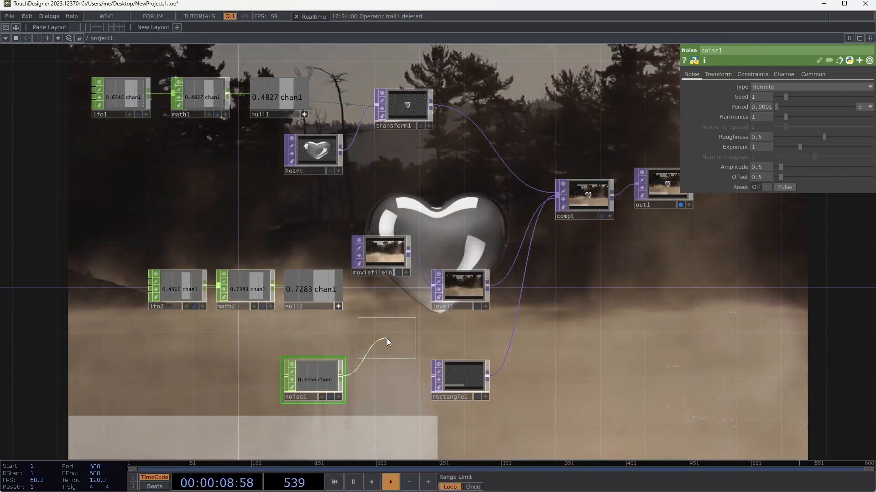
{"action": "left_click", "coordinate": [392, 382]}
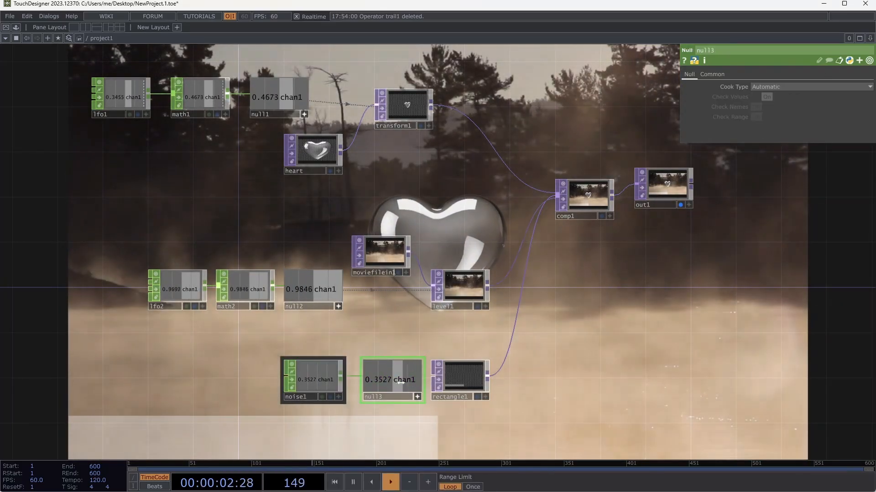
Drive the first Size value of rectangle1 with a CHOP Reference to null3's chan1
{"action": "left_click", "coordinate": [409, 383]}
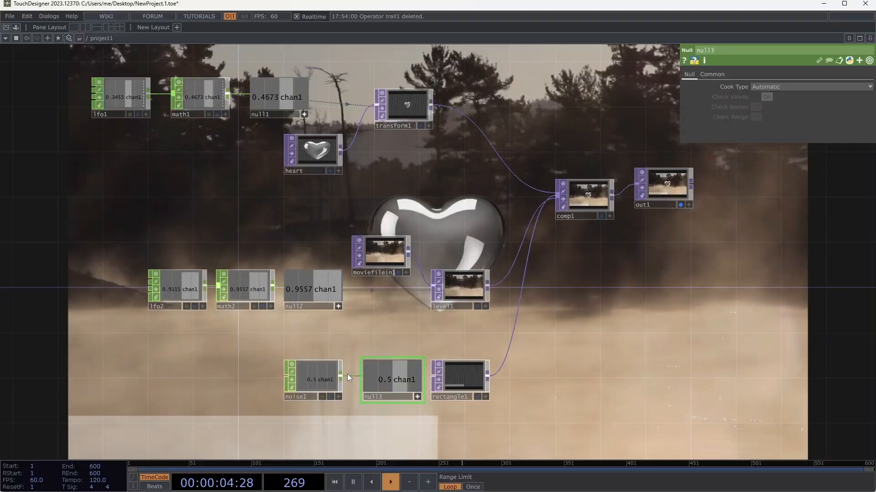
{"action": "left_click", "coordinate": [322, 372]}
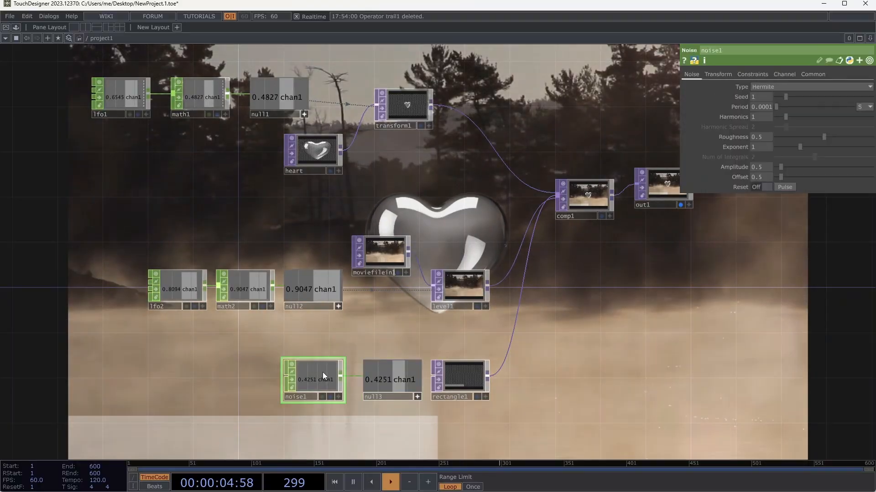
{"action": "left_click", "coordinate": [394, 390]}
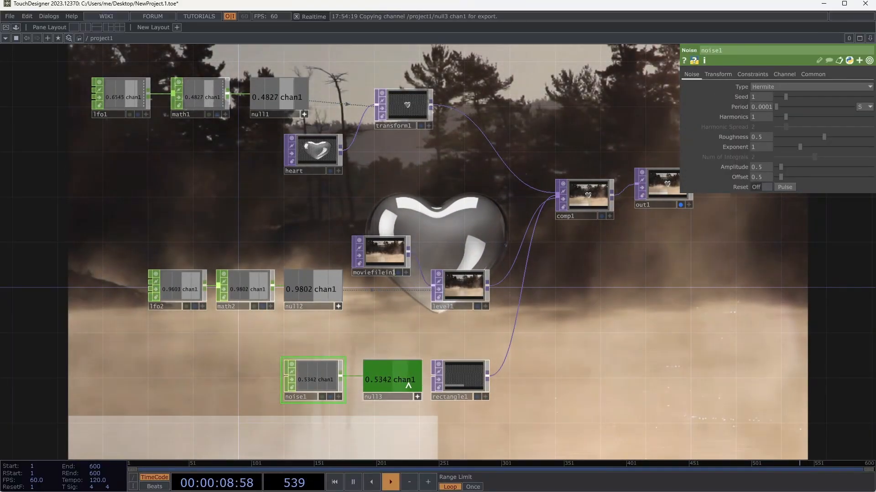
{"action": "mouse_move", "coordinate": [408, 386]}
{"action": "left_mouse_down"}
{"action": "mouse_move", "coordinate": [454, 369]}
{"action": "mouse_move", "coordinate": [465, 378]}
{"action": "mouse_move", "coordinate": [782, 87]}
{"action": "left_mouse_up"}
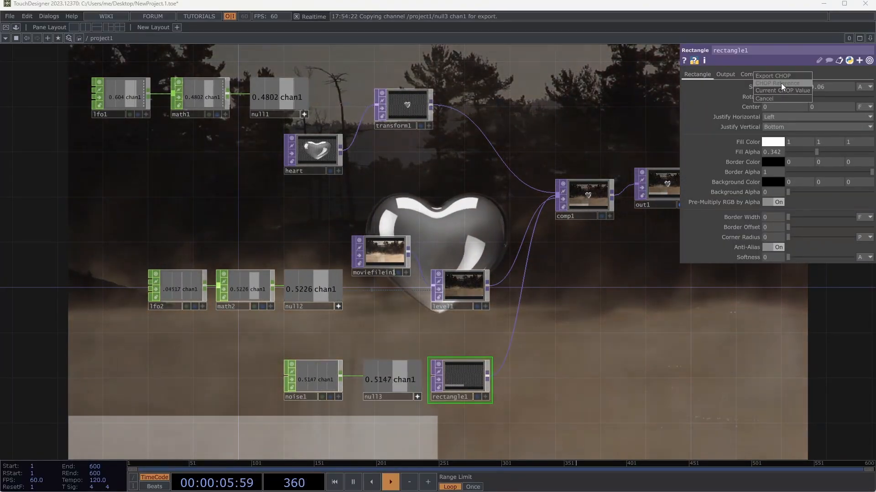
{"action": "left_click", "coordinate": [780, 83]}
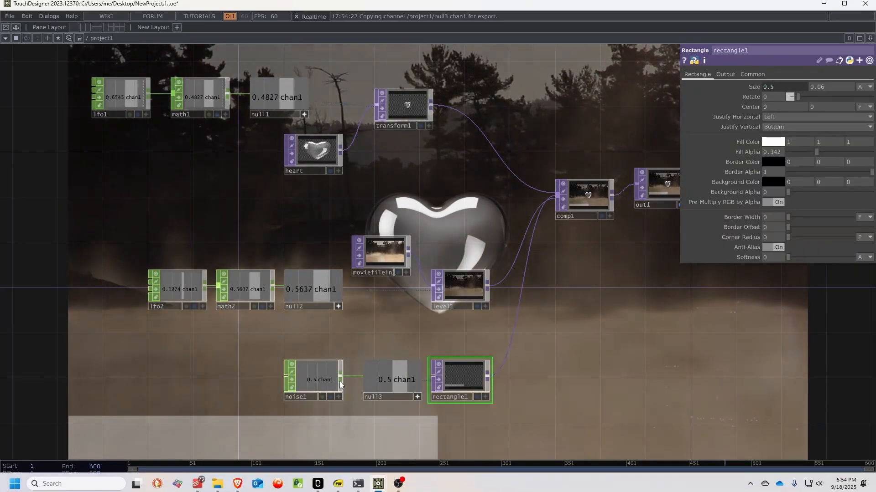
Raise noise1's Period to 5.65 and change its Type to Sparse
{"action": "left_click", "coordinate": [320, 378]}
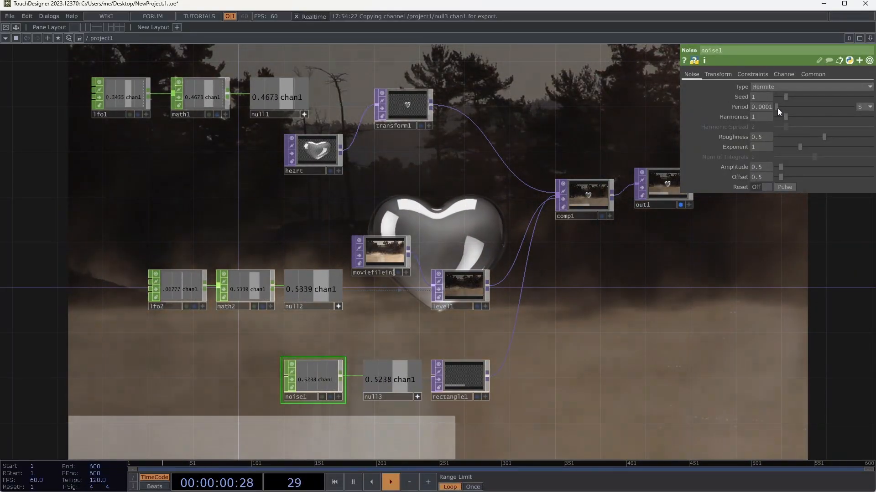
{"action": "left_click_drag", "start_coordinate": [777, 108], "coordinate": [820, 106]}
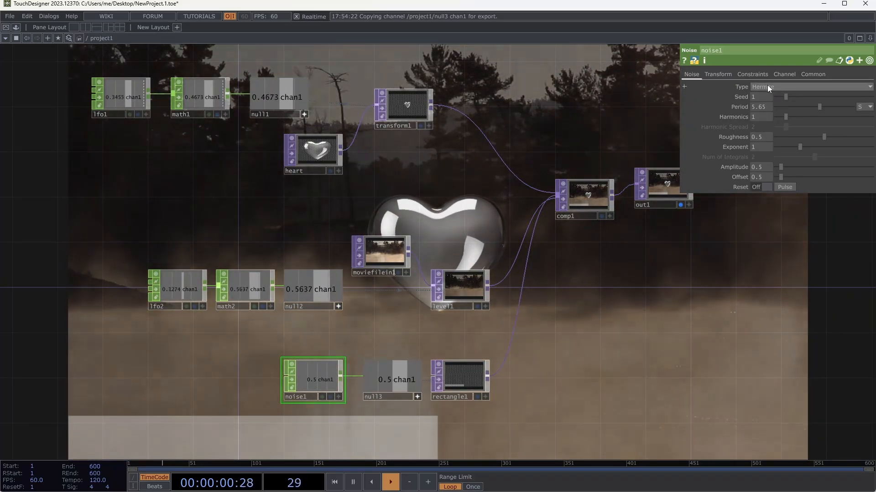
{"action": "left_click", "coordinate": [769, 86]}
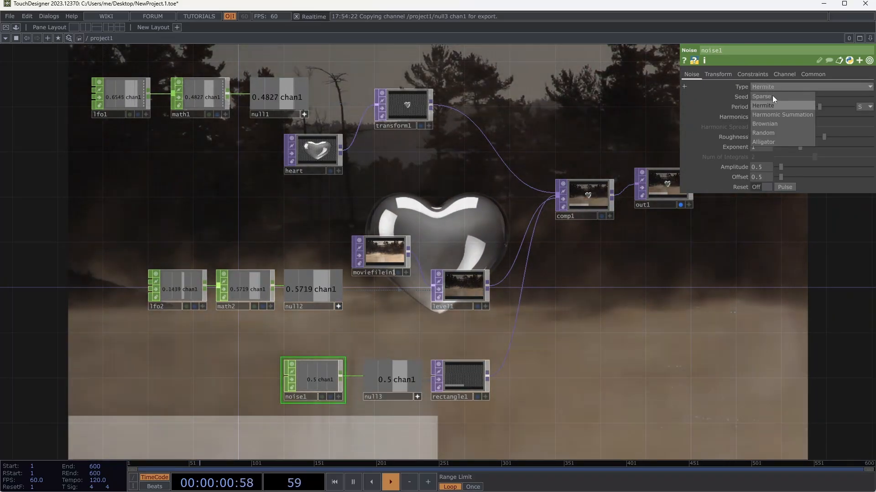
{"action": "left_click", "coordinate": [772, 96]}
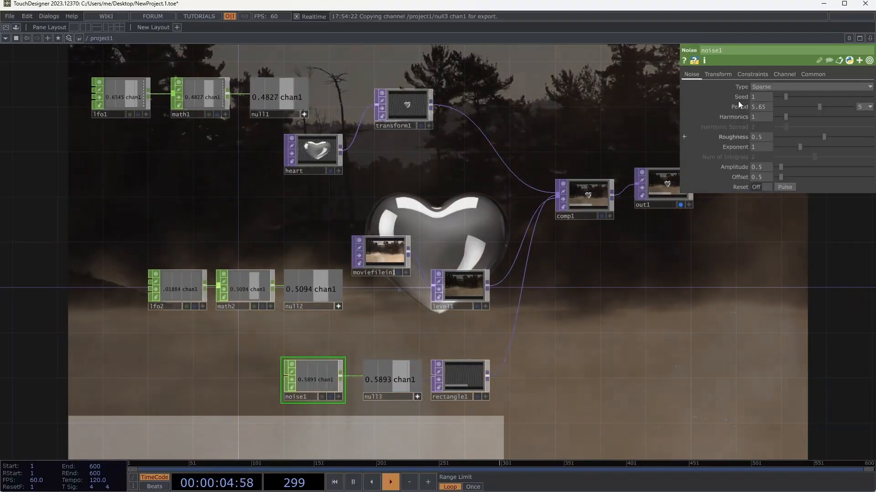
{"action": "left_click", "coordinate": [783, 86]}
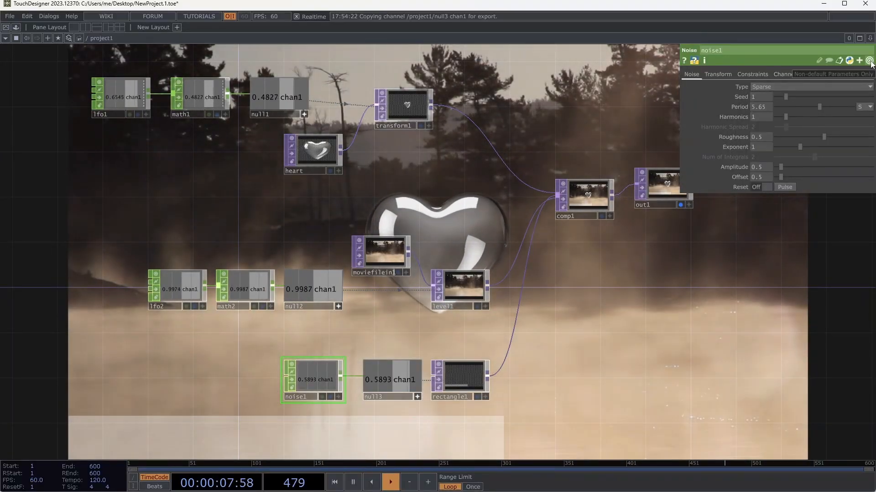
Turn Time Slice on for noise1 in its common parameters
{"action": "left_click", "coordinate": [870, 60]}
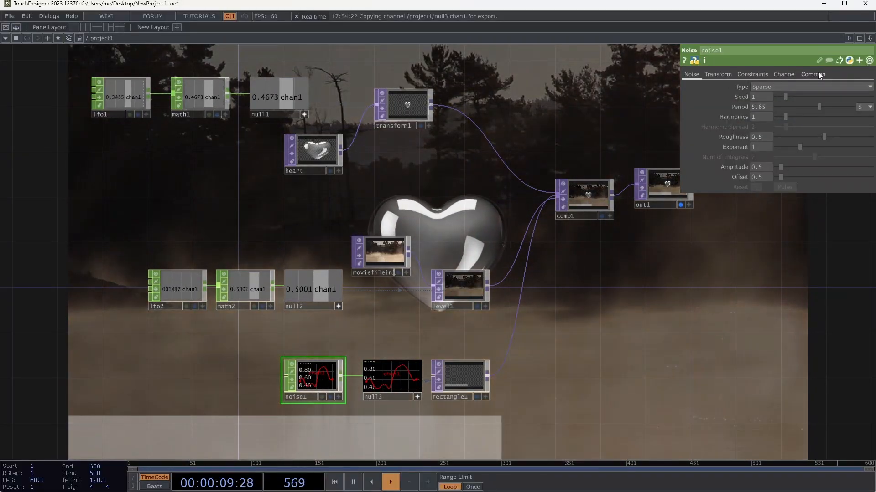
{"action": "left_click", "coordinate": [817, 74]}
{"action": "left_click", "coordinate": [766, 87]}
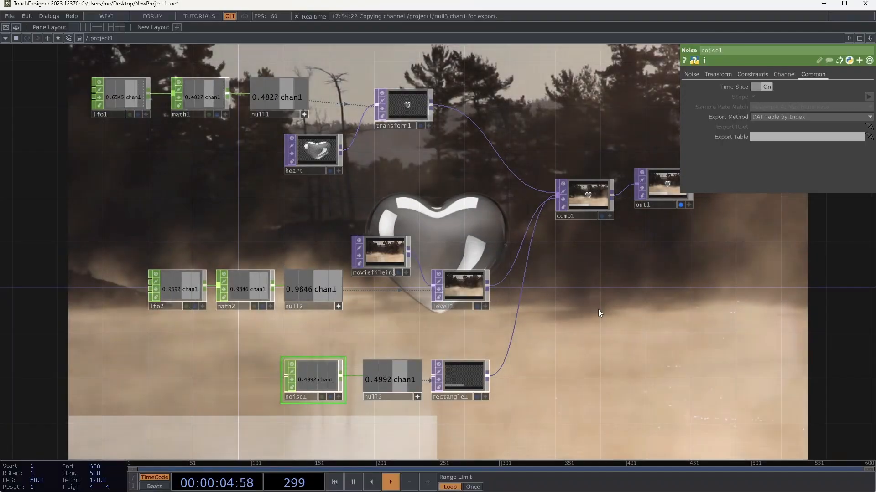
Read item 5 of the exercise in the browser, then return to TouchDesigner and inspect lfo1's parameters
{"action": "key", "text": "alt+Tab"}
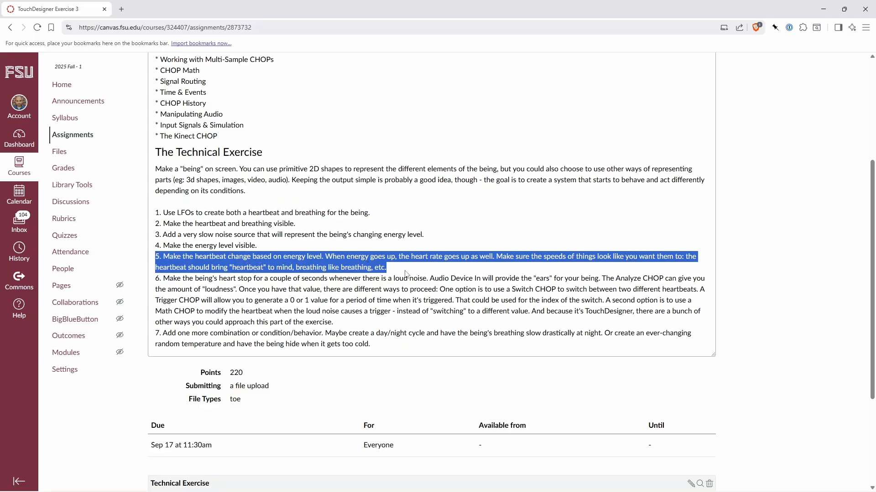
{"action": "key", "text": "alt+Tab"}
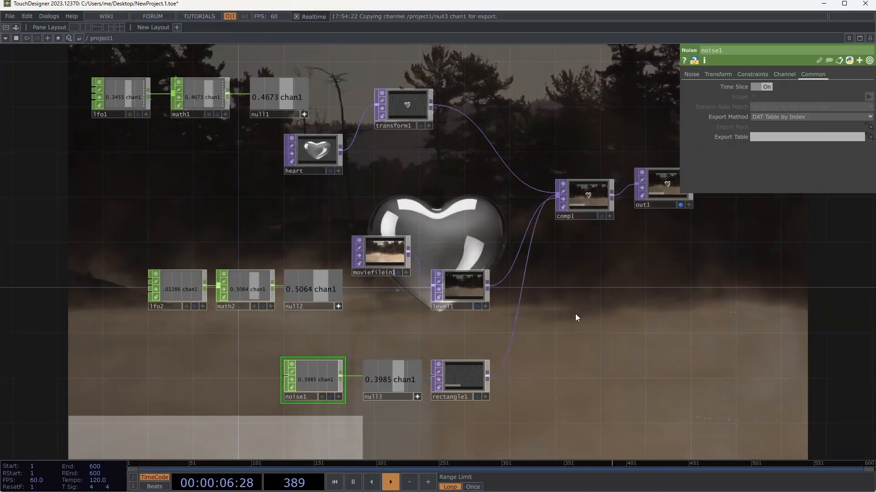
{"action": "left_click_drag", "start_coordinate": [588, 318], "coordinate": [652, 306]}
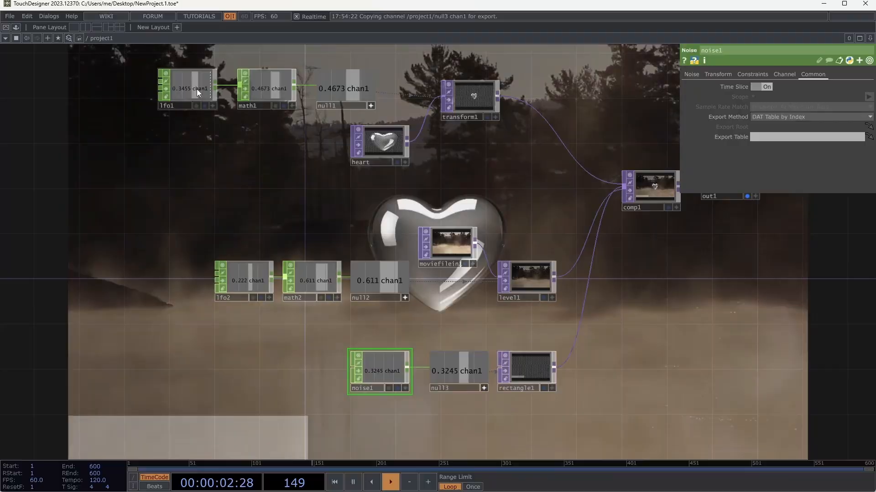
{"action": "left_click", "coordinate": [196, 89]}
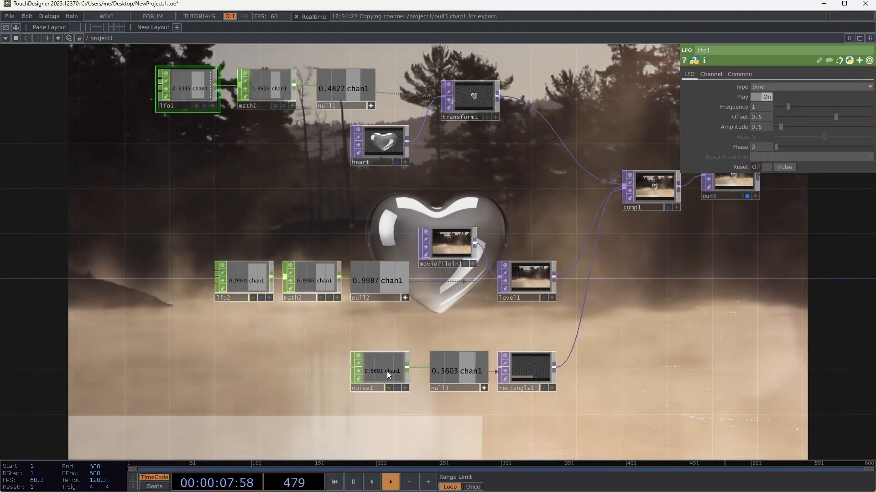
Move noise1 and null3 side by side to the far left of the network, below lfo1, and keep null3's viewer active
{"action": "left_click", "coordinate": [386, 371]}
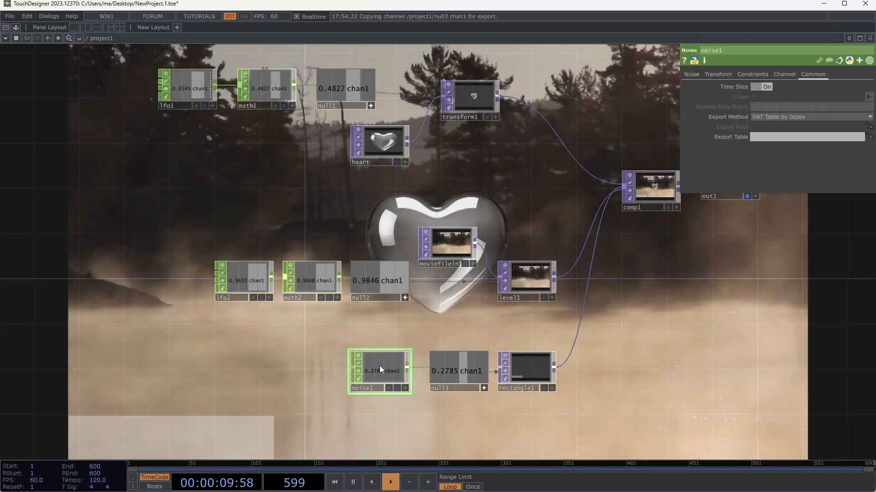
{"action": "left_click_drag", "start_coordinate": [379, 366], "coordinate": [132, 366]}
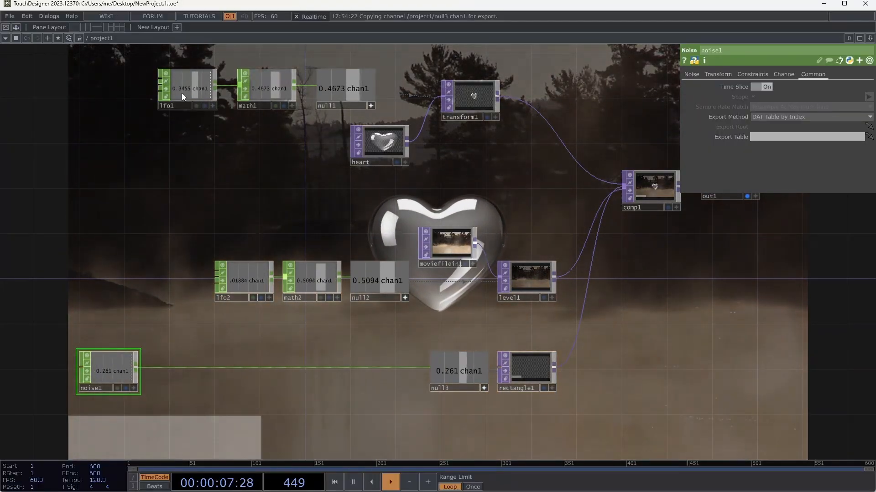
{"action": "left_click", "coordinate": [182, 93]}
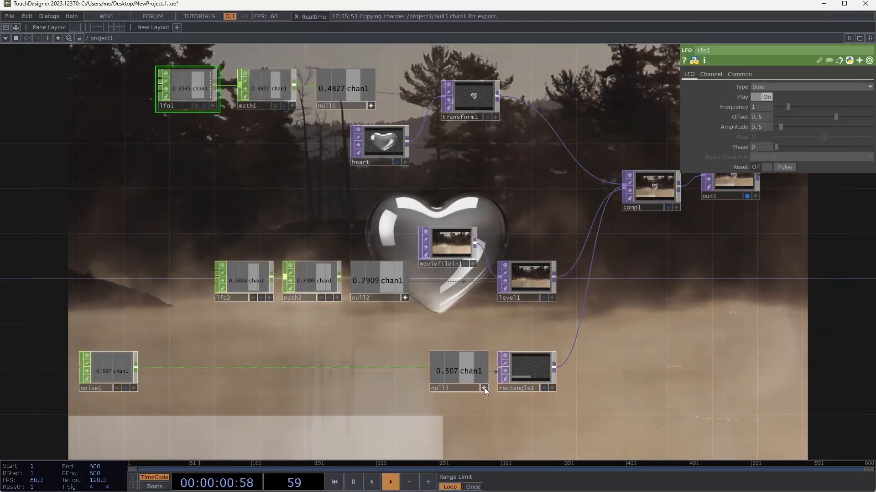
{"action": "left_click", "coordinate": [484, 387]}
{"action": "left_click_drag", "start_coordinate": [472, 371], "coordinate": [190, 371]}
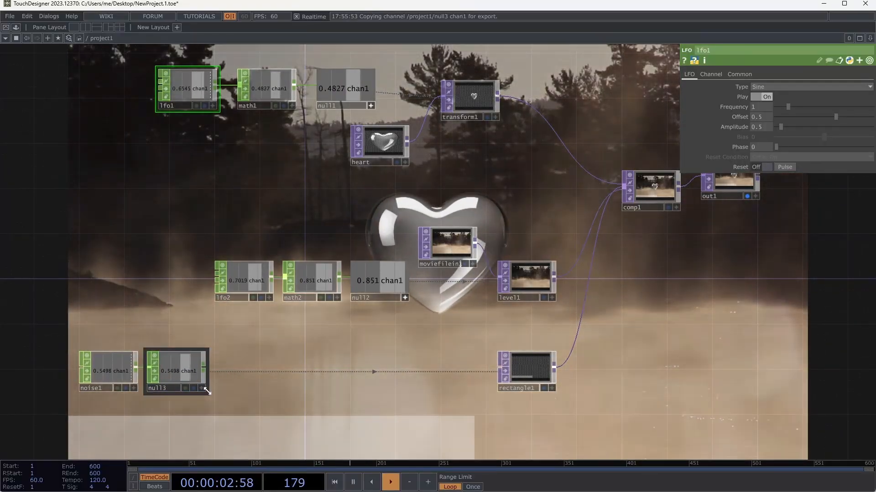
{"action": "left_click", "coordinate": [201, 389]}
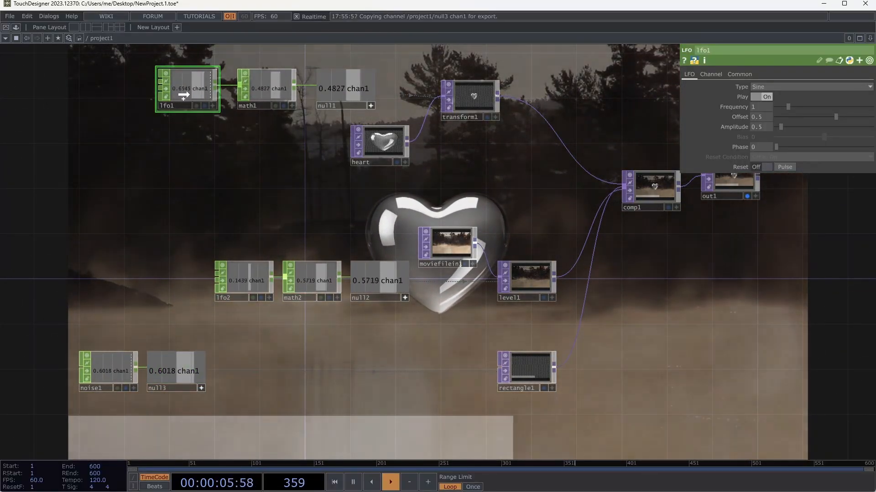
Reference null3's chan1 in lfo1's Frequency and multiply it by 4, giving the expression op('null3')['chan1']*4
{"action": "left_click_drag", "start_coordinate": [184, 95], "coordinate": [739, 107]}
{"action": "left_click", "coordinate": [740, 108]}
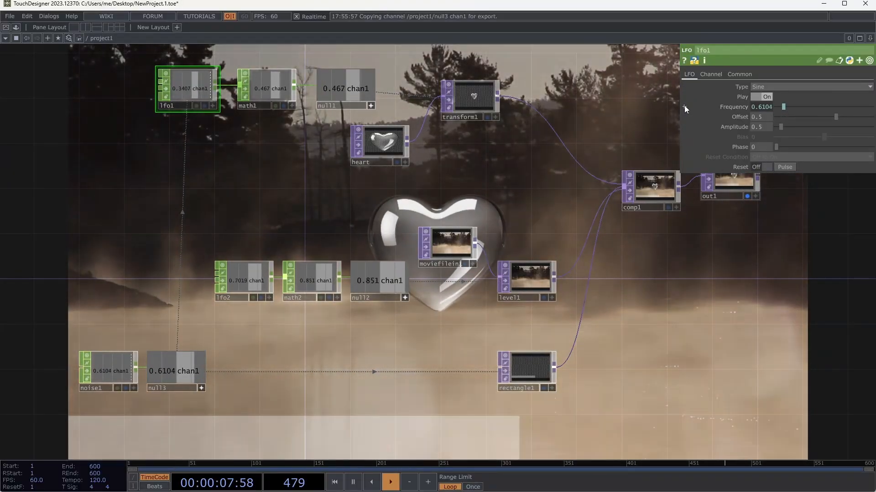
{"action": "left_click", "coordinate": [684, 106]}
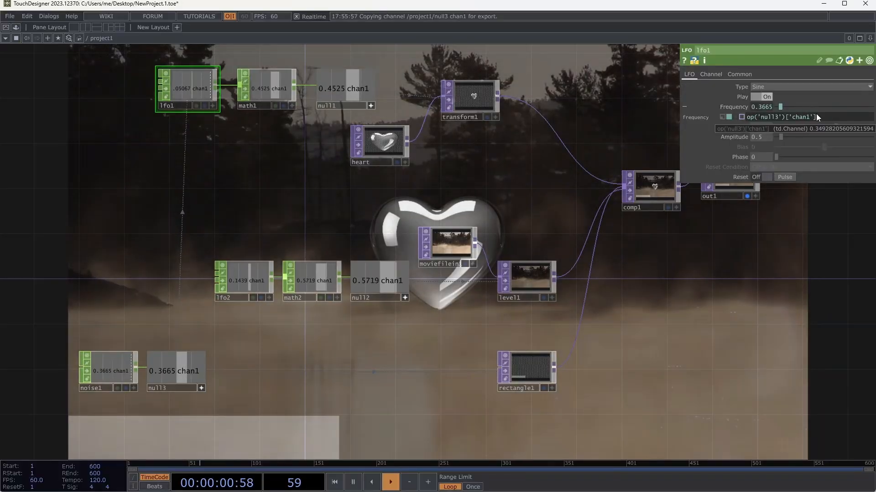
{"action": "left_click", "coordinate": [814, 117]}
{"action": "type", "text": "*4"}
{"action": "key", "text": "Return"}
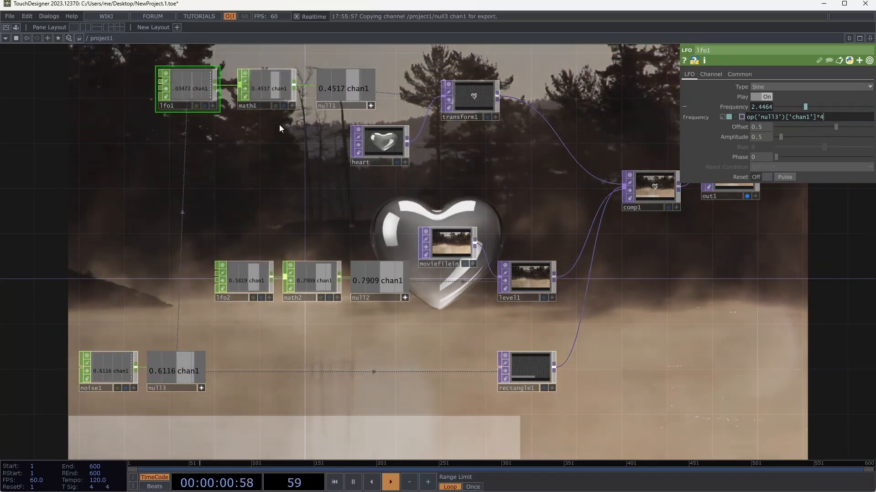
Switch to the browser to read item 6 of the exercise about stopping the heart on loud noise, then return to TouchDesigner
{"action": "key", "text": "alt+Tab"}
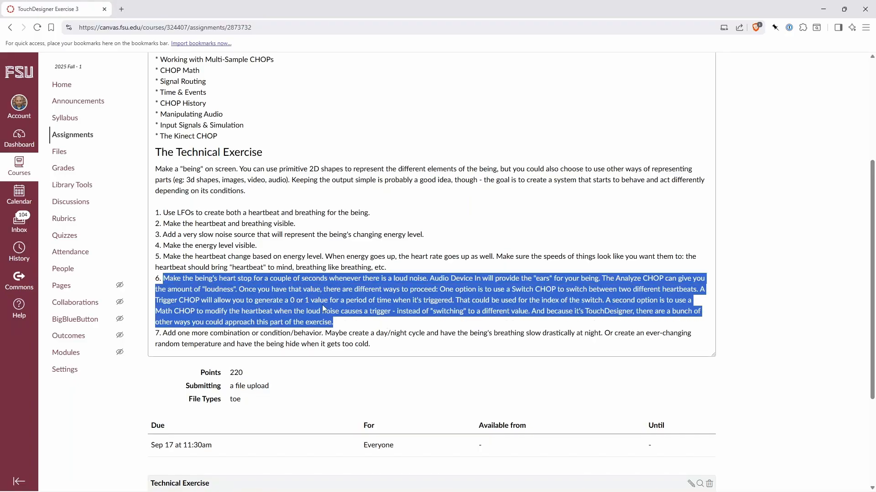
{"action": "left_click", "coordinate": [420, 284]}
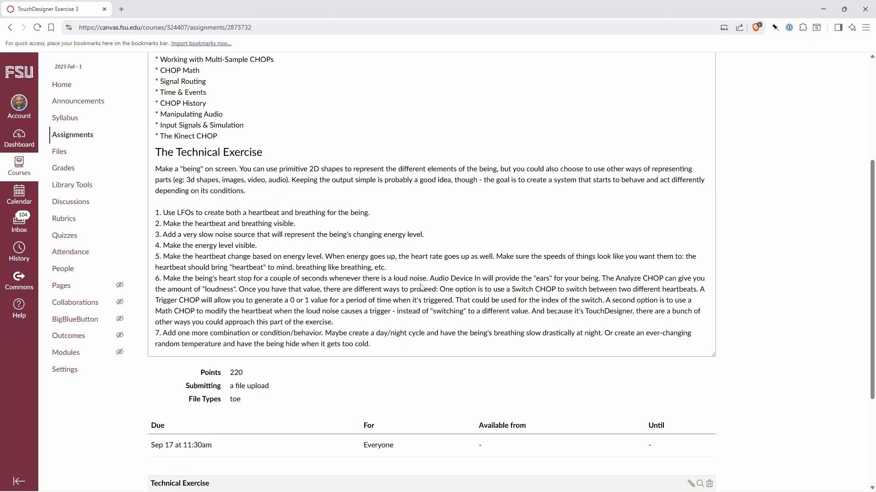
{"action": "key", "text": "alt+Tab"}
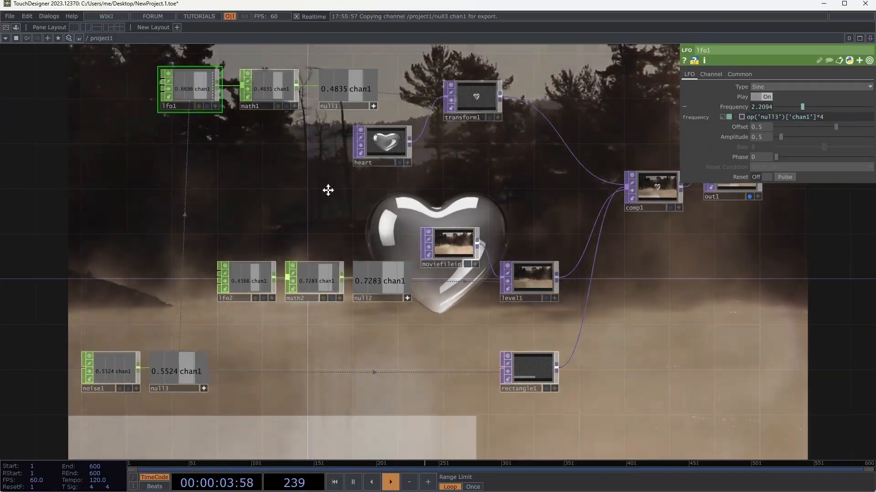
Add an Audio Device In CHOP in the empty area below lfo1 and set its Device to Microphone (HD Pro Webcam C920)
{"action": "left_click_drag", "start_coordinate": [329, 190], "coordinate": [352, 196]}
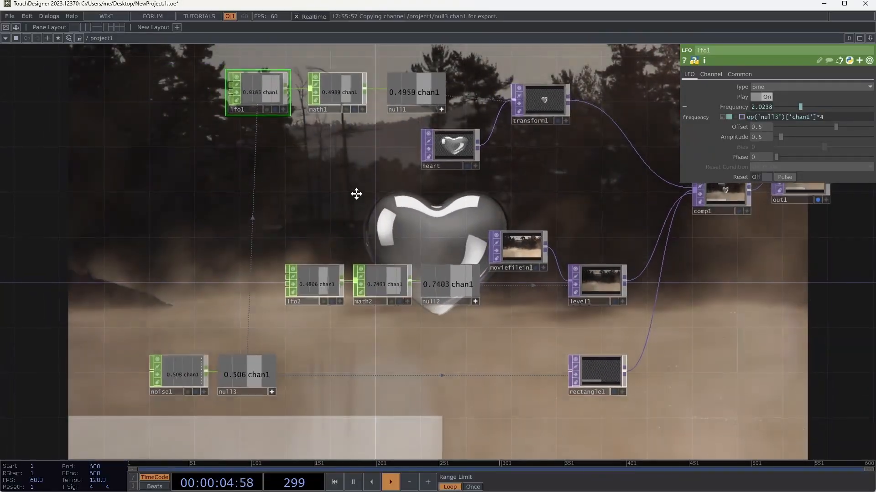
{"action": "key", "text": "Tab"}
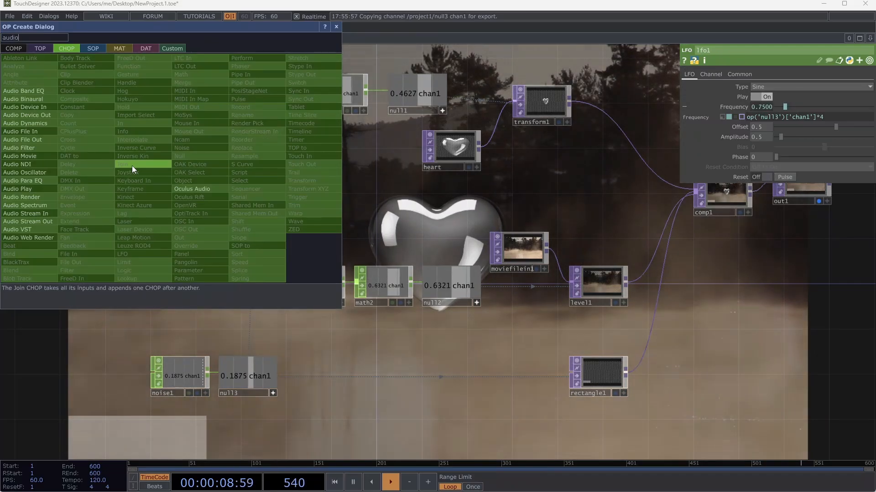
{"action": "type", "text": "audio"}
{"action": "left_click", "coordinate": [44, 107]}
{"action": "left_click", "coordinate": [122, 180]}
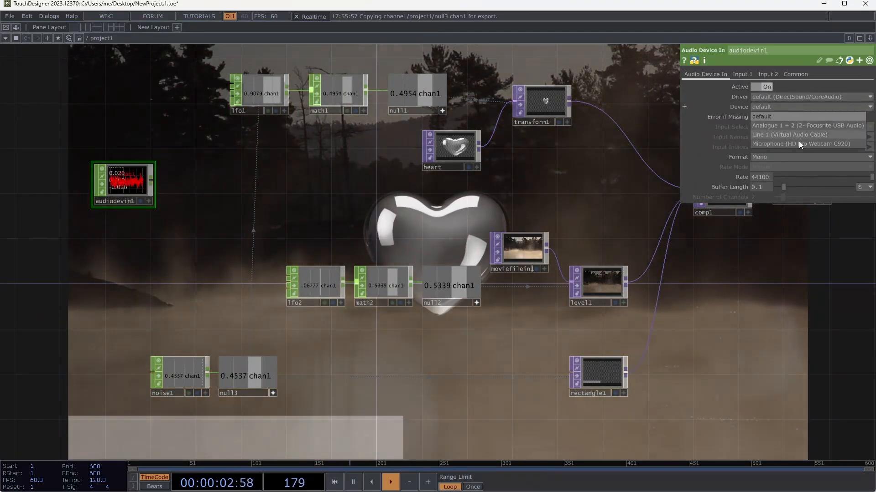
{"action": "left_click", "coordinate": [798, 143]}
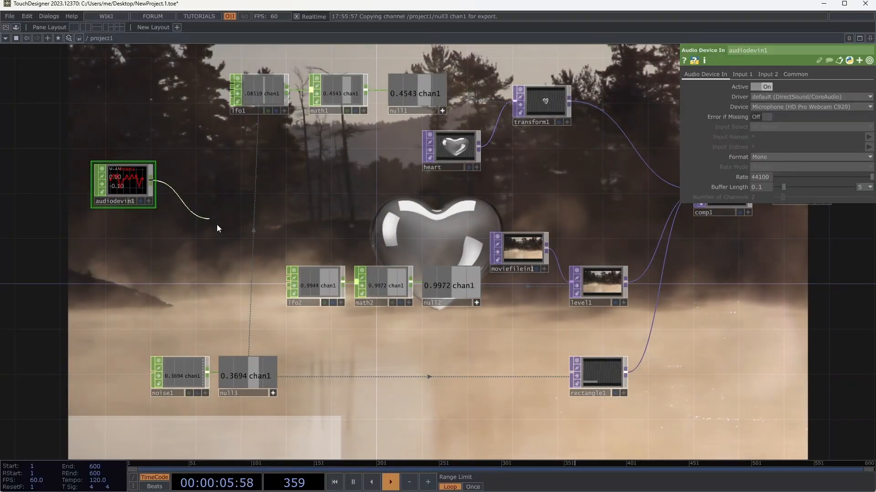
Add a Trail CHOP fed by audiodevin1 to graph the incoming microphone signal
{"action": "left_click", "coordinate": [222, 231]}
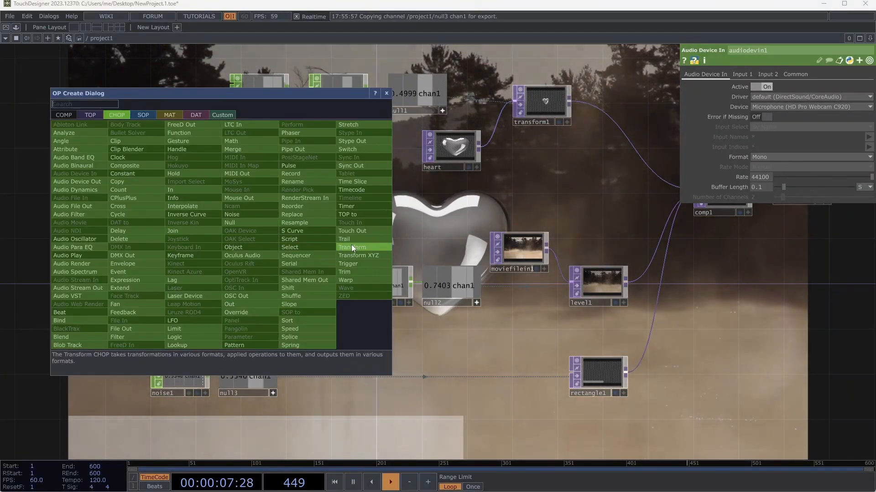
{"action": "left_click", "coordinate": [351, 244]}
{"action": "left_click", "coordinate": [223, 219]}
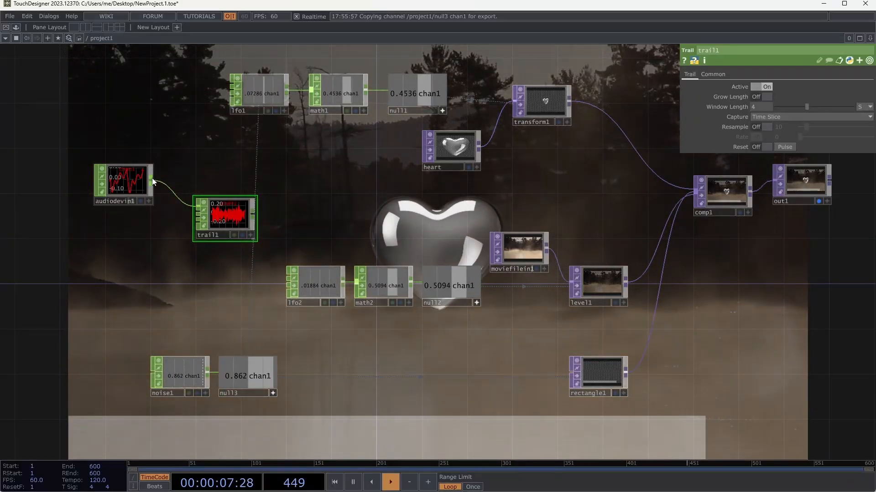
Branch an Analyze CHOP off audiodevin1's output and set its Function to RMS Power
{"action": "left_click", "coordinate": [152, 181]}
{"action": "left_click", "coordinate": [179, 165]}
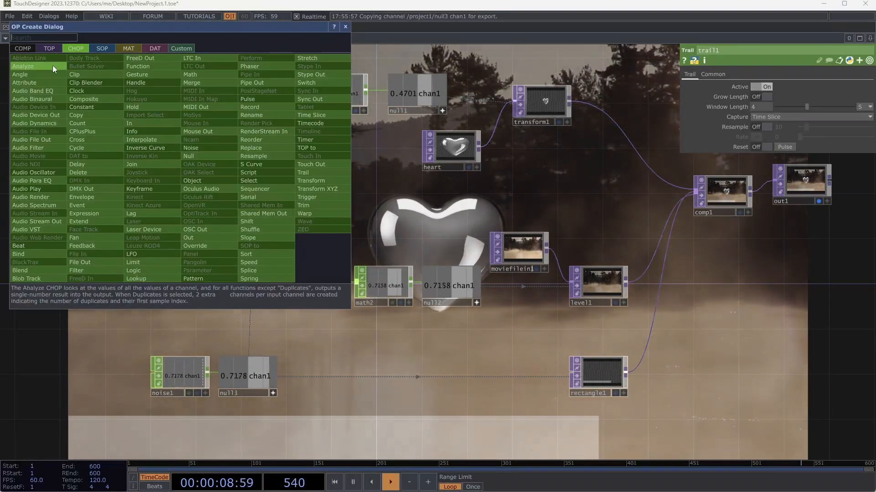
{"action": "left_click", "coordinate": [53, 65]}
{"action": "left_click", "coordinate": [199, 158]}
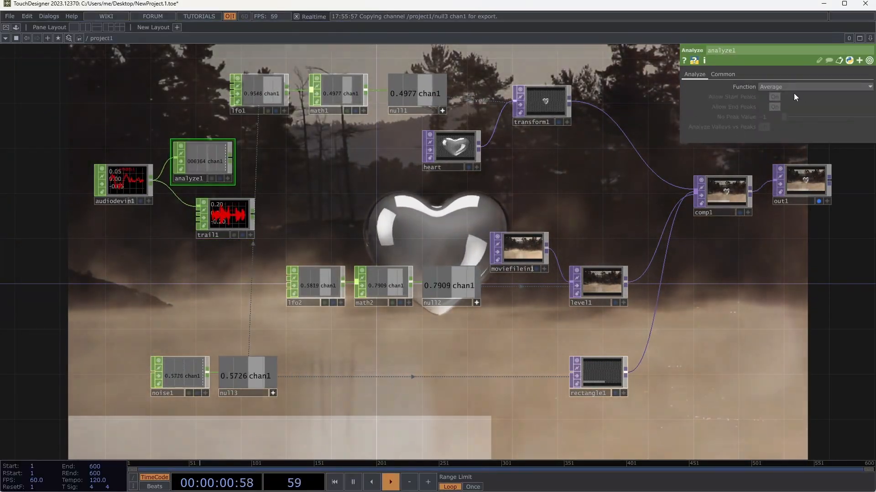
{"action": "left_click", "coordinate": [800, 88]}
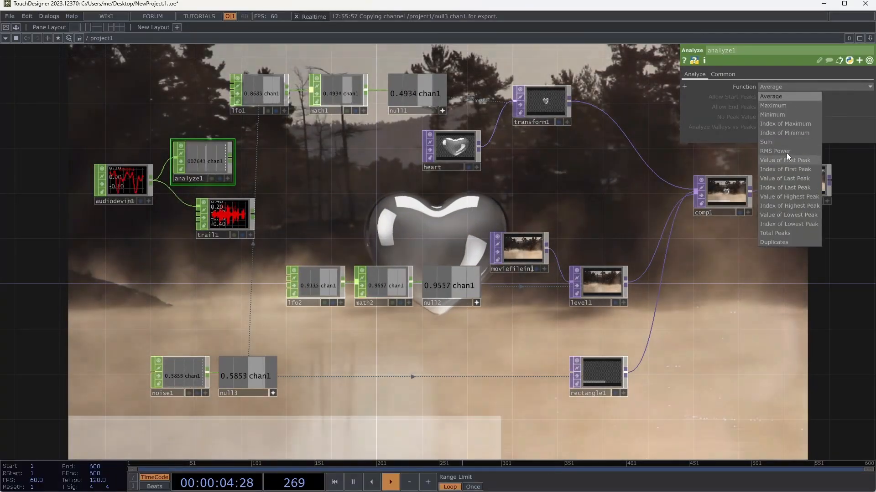
{"action": "left_click", "coordinate": [786, 152]}
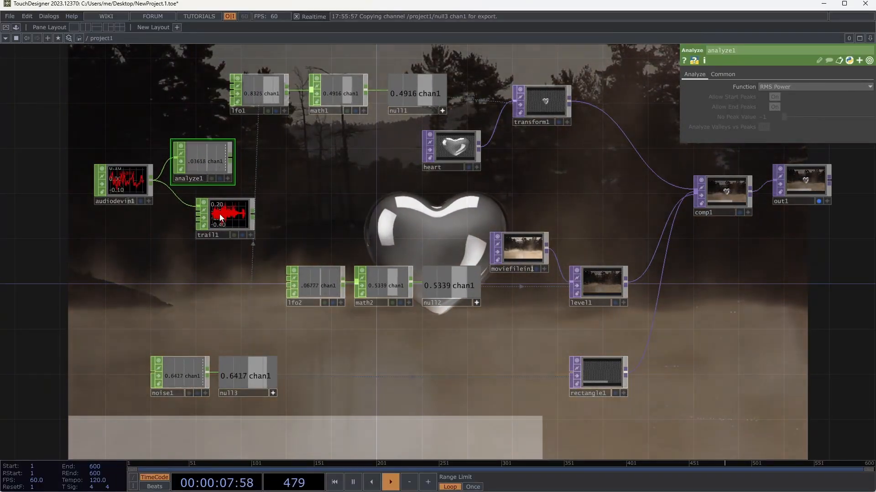
Shift trail1 away from analyze1, connect analyze1's output to it, and enlarge trail1's viewer across the middle of the network
{"action": "left_click_drag", "start_coordinate": [220, 215], "coordinate": [288, 214]}
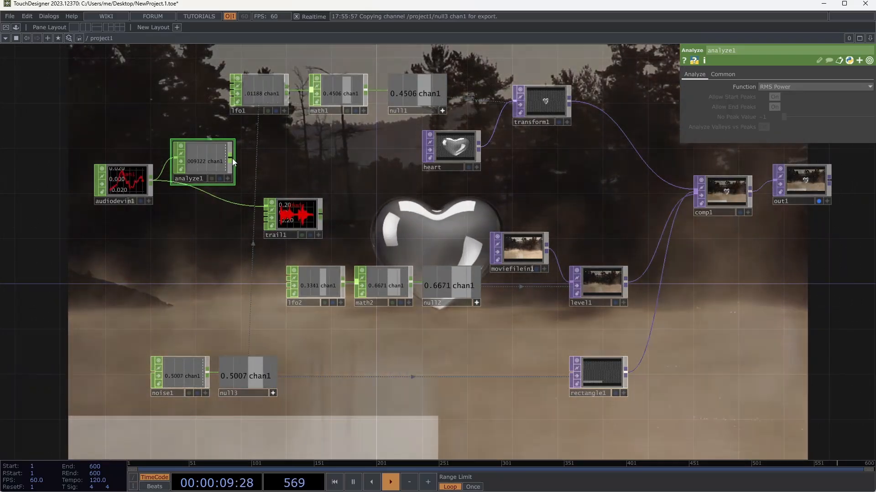
{"action": "left_click", "coordinate": [231, 158]}
{"action": "left_click", "coordinate": [266, 207]}
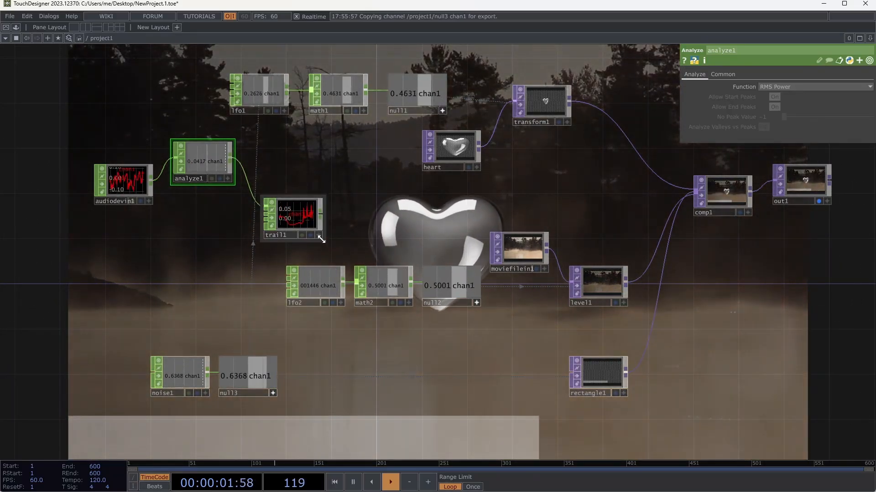
{"action": "left_click_drag", "start_coordinate": [321, 240], "coordinate": [690, 414]}
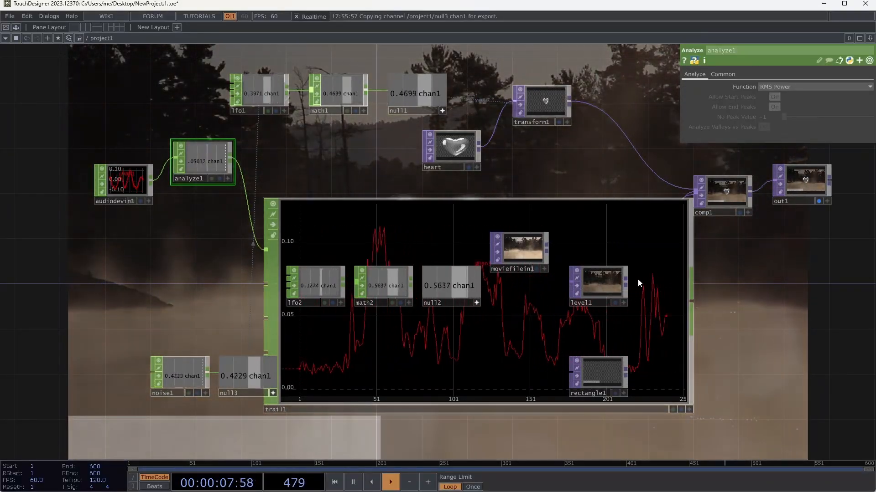
Make trail1's viewer active, turn off Vertical Adapt, and set the graph's vertical range to 0 1
{"action": "right_click", "coordinate": [638, 278]}
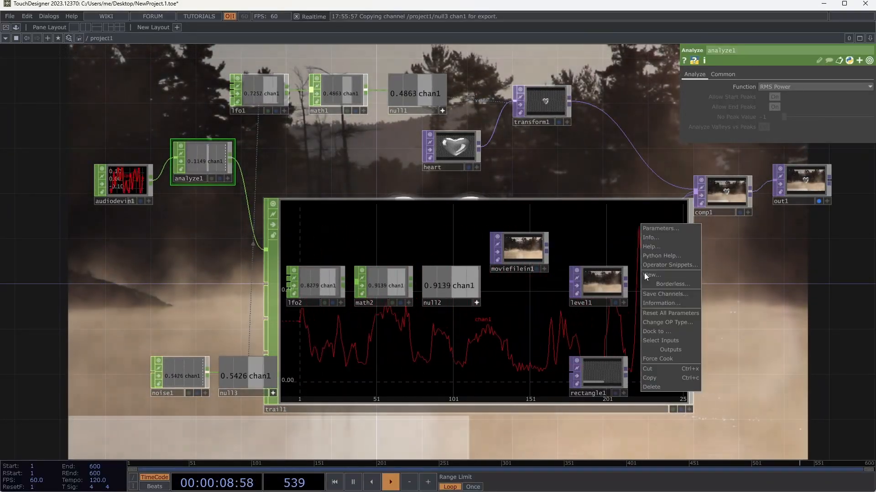
{"action": "left_click", "coordinate": [704, 383]}
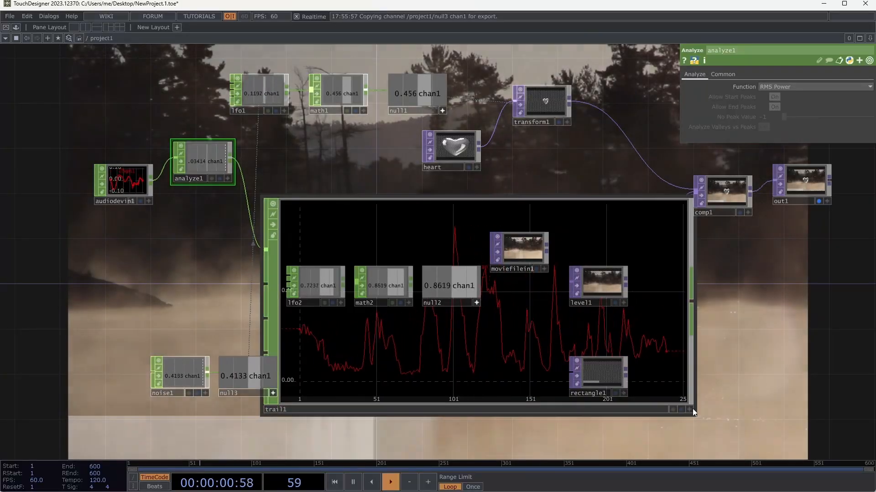
{"action": "left_click", "coordinate": [689, 409]}
{"action": "right_click", "coordinate": [630, 237]}
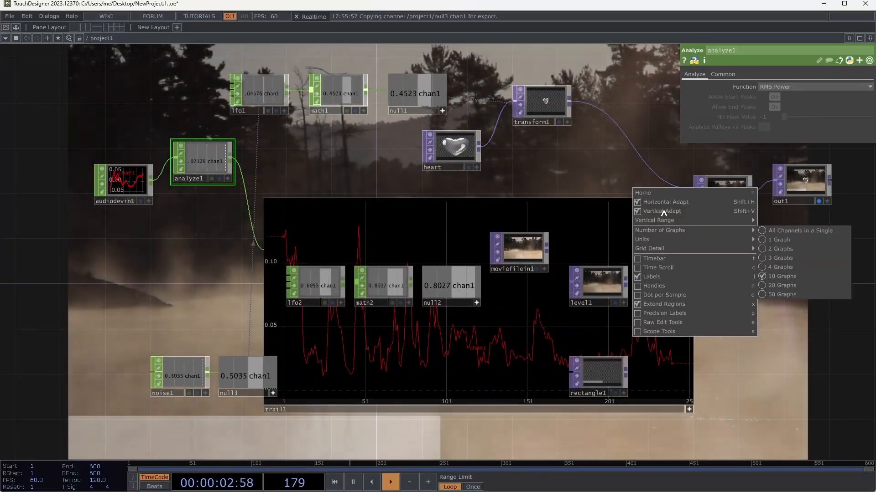
{"action": "left_click", "coordinate": [664, 213]}
{"action": "right_click", "coordinate": [666, 297]}
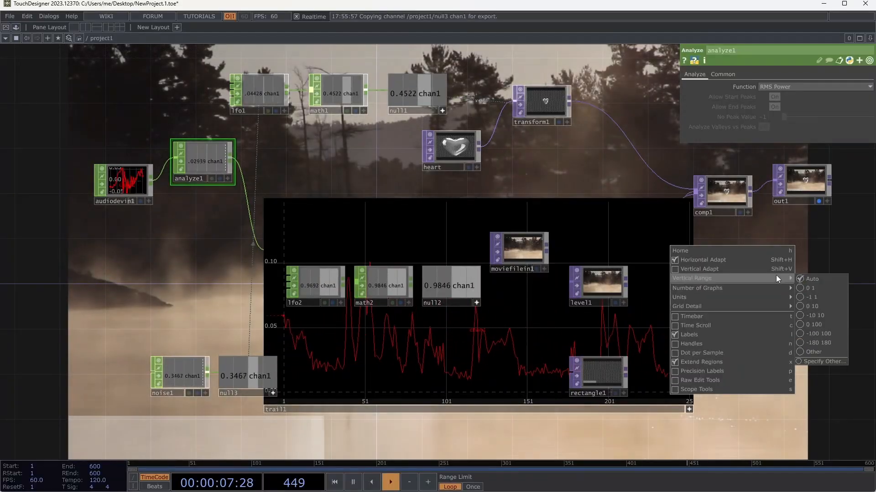
{"action": "mouse_move", "coordinate": [775, 275]}
{"action": "left_click", "coordinate": [803, 306]}
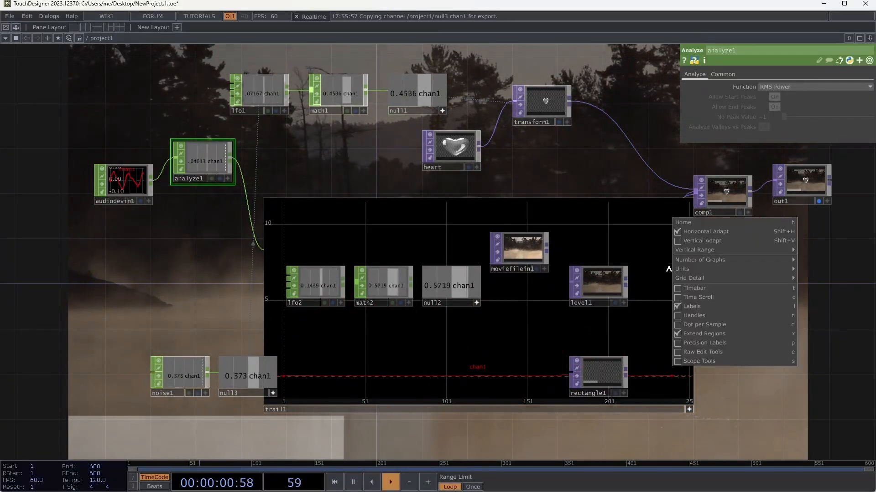
{"action": "mouse_move", "coordinate": [740, 252]}
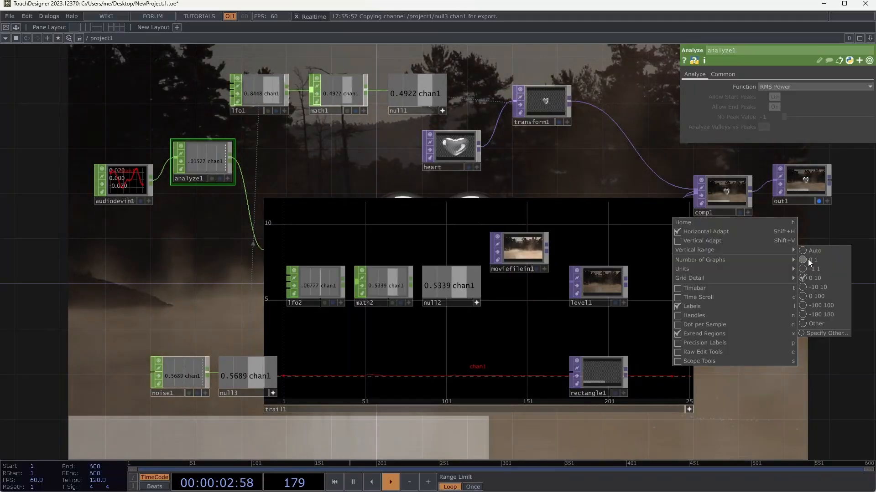
{"action": "left_click", "coordinate": [808, 259]}
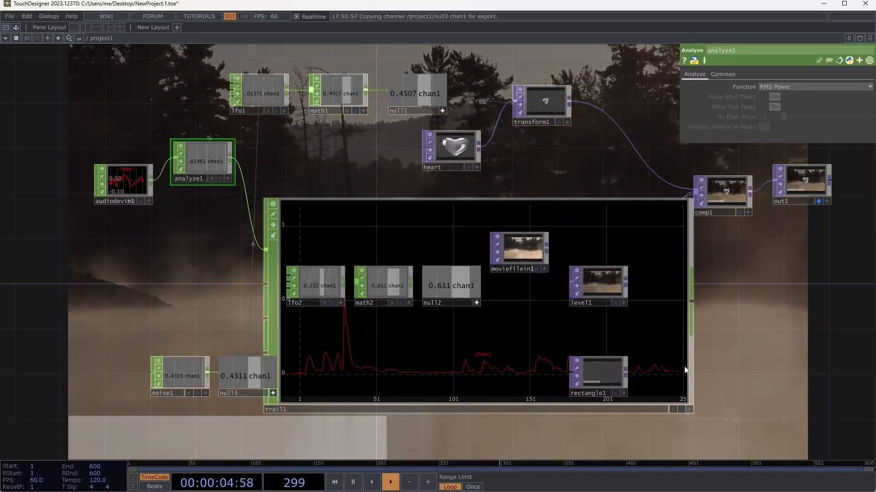
Delete the trail1 operator and move analyze1 directly in line beside audiodevin1
{"action": "left_click", "coordinate": [621, 262]}
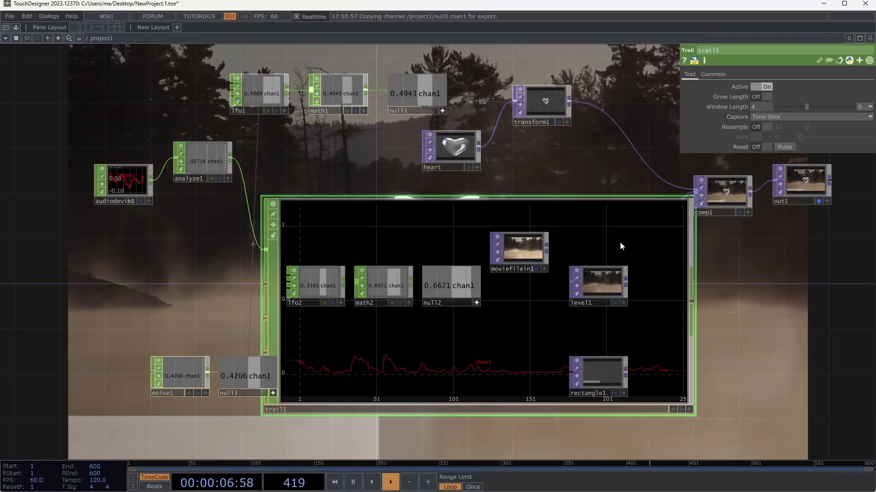
{"action": "key", "text": "Delete"}
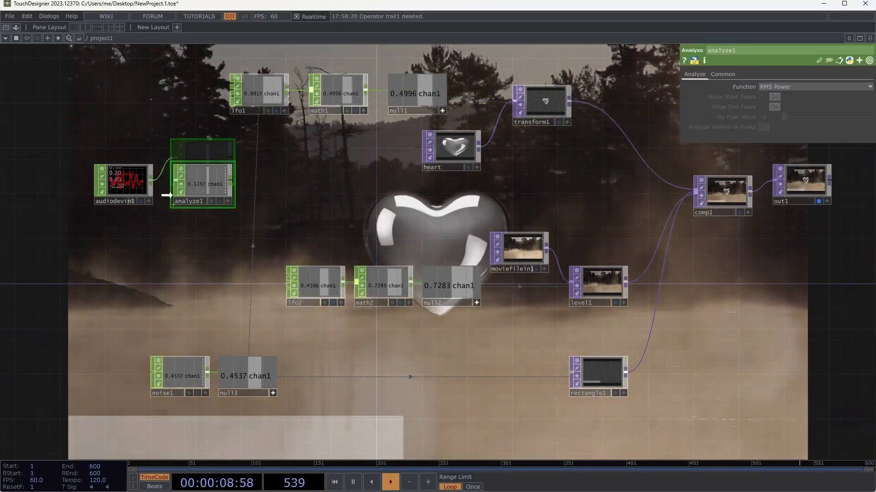
{"action": "left_click_drag", "start_coordinate": [193, 174], "coordinate": [182, 197]}
Add a Trigger CHOP after analyze1 and set its Trigger Threshold to .5
{"action": "left_click", "coordinate": [218, 179]}
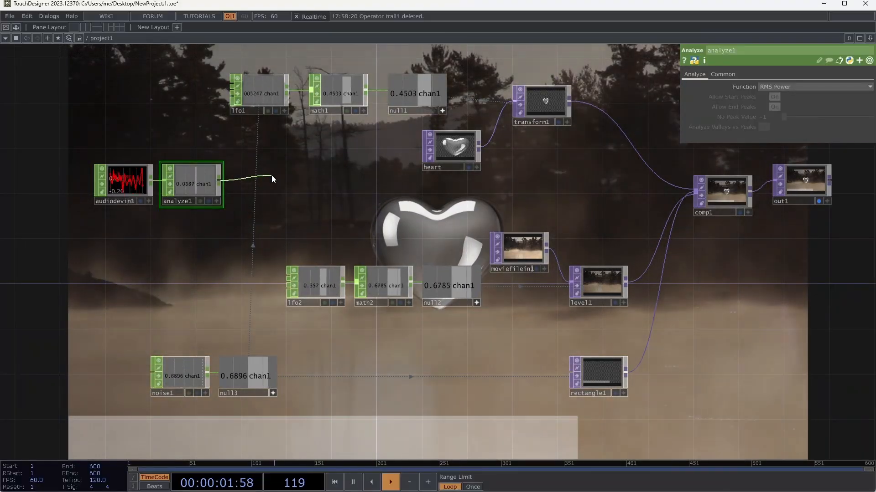
{"action": "left_click", "coordinate": [273, 179]}
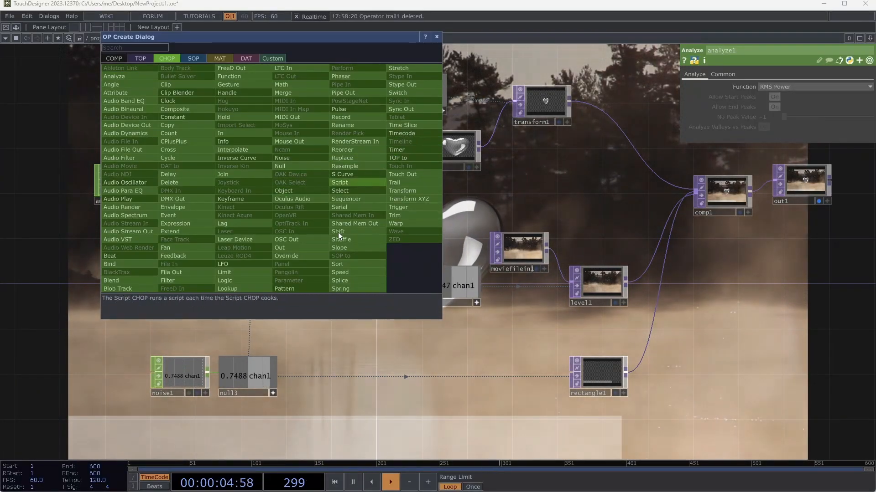
{"action": "type", "text": "tr"}
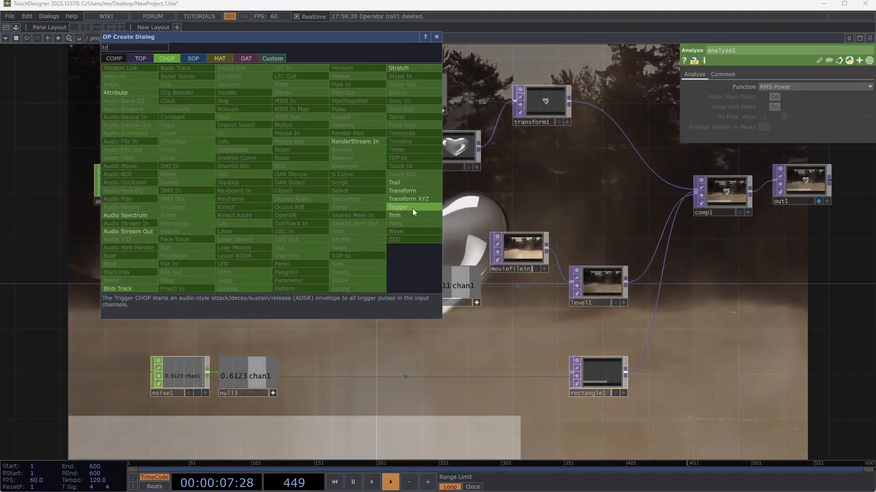
{"action": "left_click", "coordinate": [412, 208]}
{"action": "left_click", "coordinate": [269, 184]}
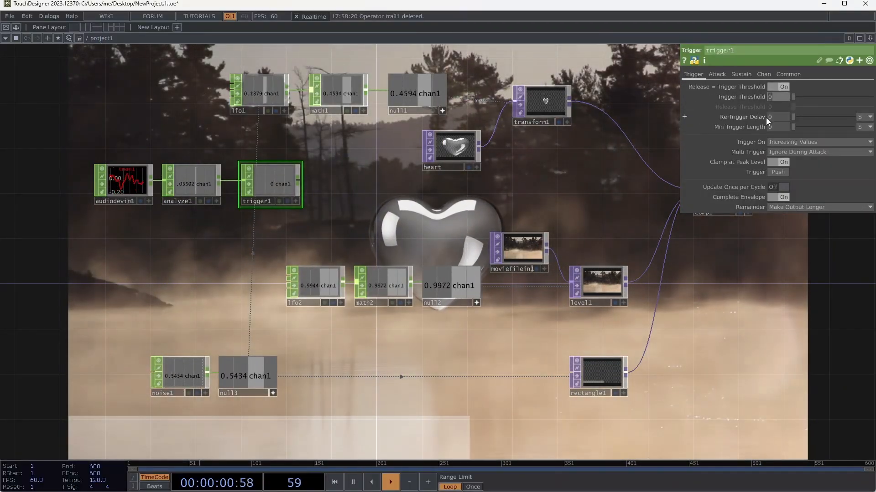
{"action": "type", "text": ".5"}
{"action": "key", "text": "Tab"}
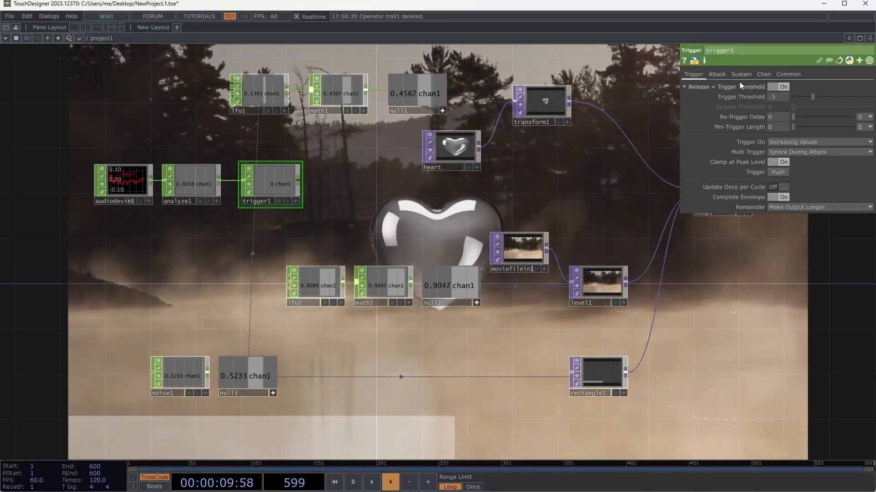
View trigger1's attack settings, look up an ADSR envelope diagram by searching web images for "adsr", and return to TouchDesigner
{"action": "left_click", "coordinate": [720, 75]}
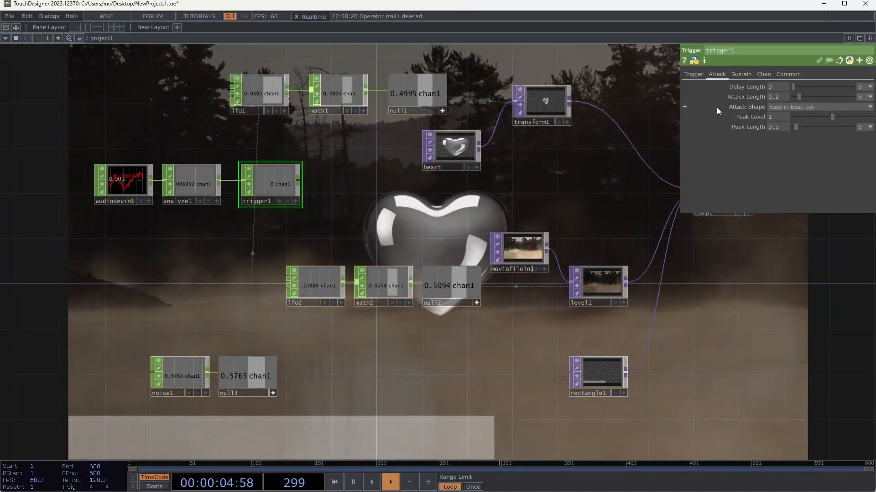
{"action": "key", "text": "alt+Tab"}
{"action": "key", "text": "ctrl+t"}
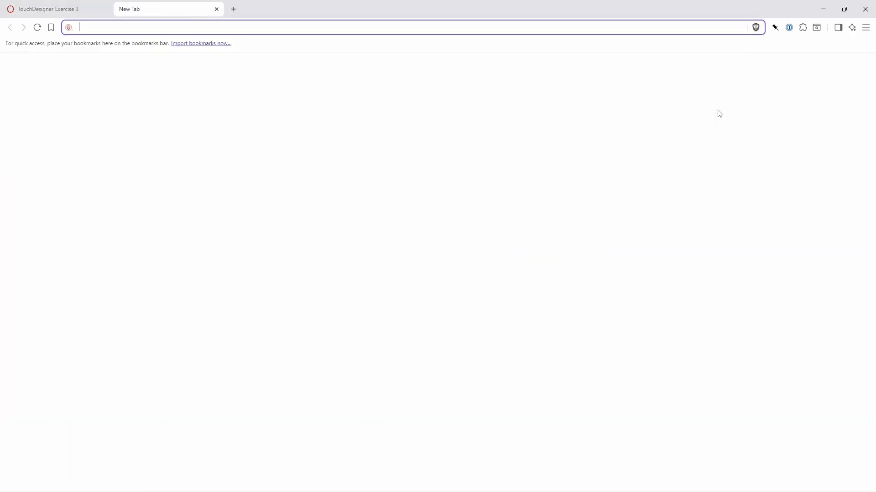
{"action": "type", "text": "adsr"}
{"action": "key", "text": "Return"}
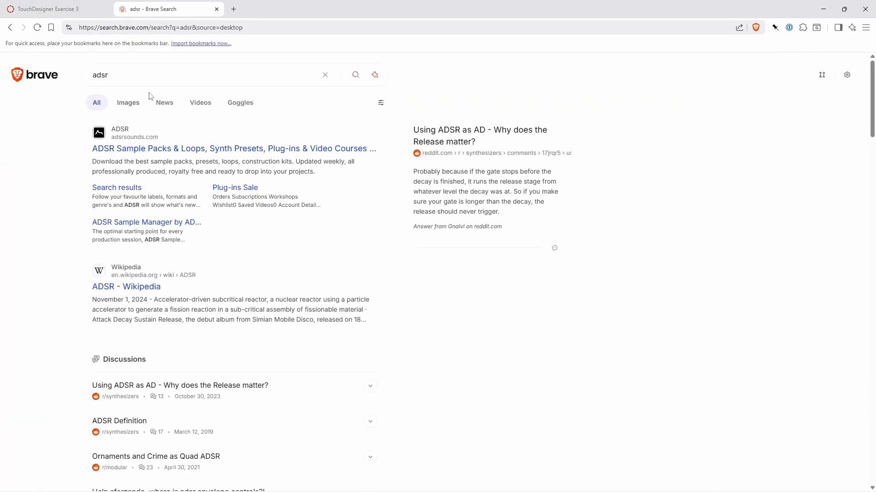
{"action": "left_click", "coordinate": [128, 104]}
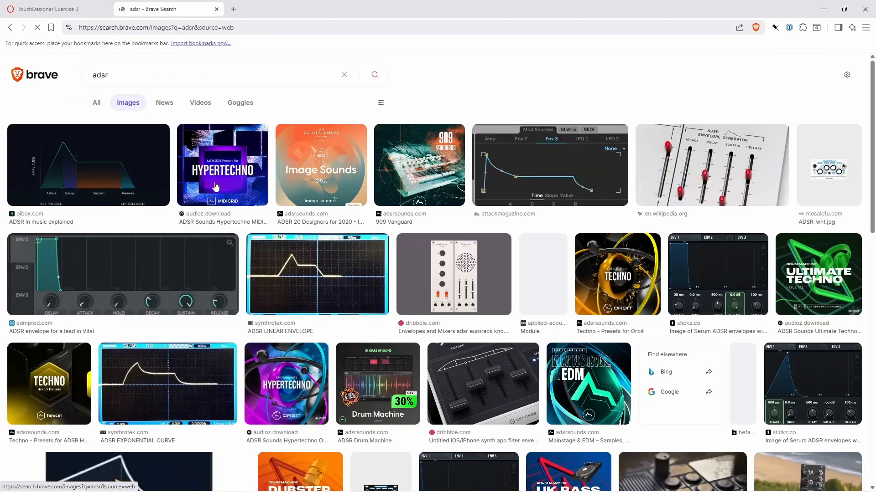
{"action": "left_click", "coordinate": [51, 195]}
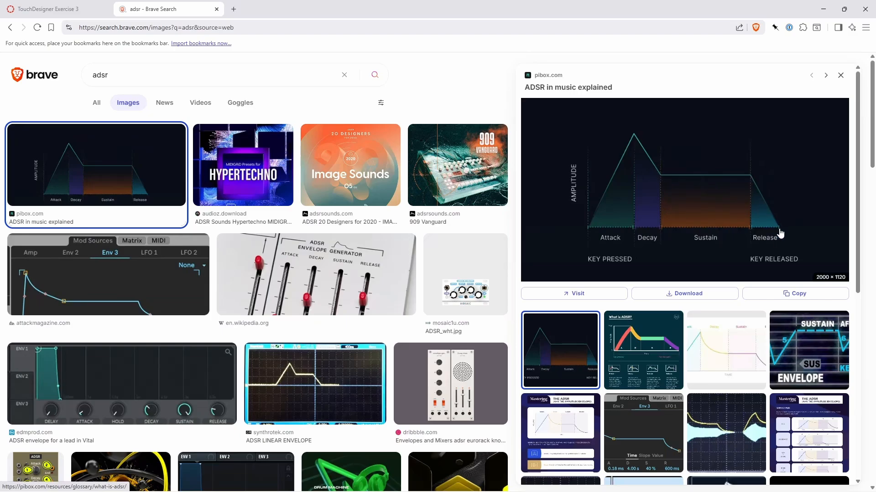
{"action": "key", "text": "alt+Tab"}
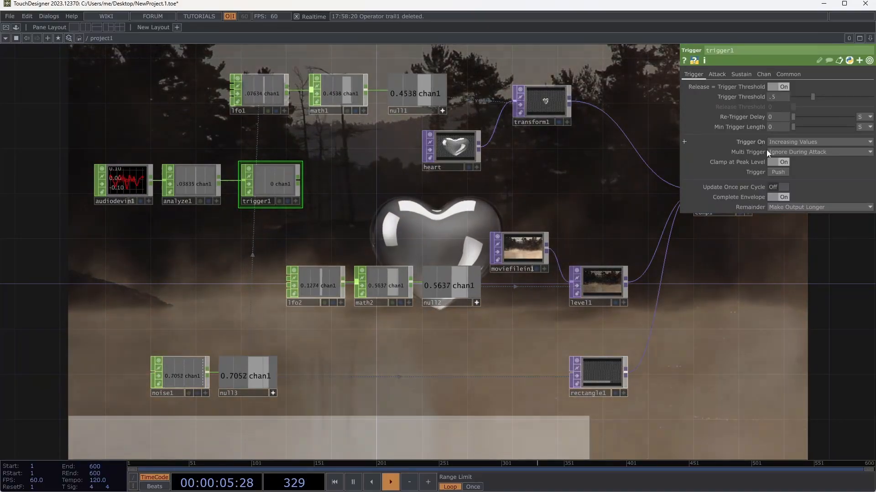
Fire trigger1 manually once and set its Sustain Level to 1
{"action": "left_click", "coordinate": [779, 174]}
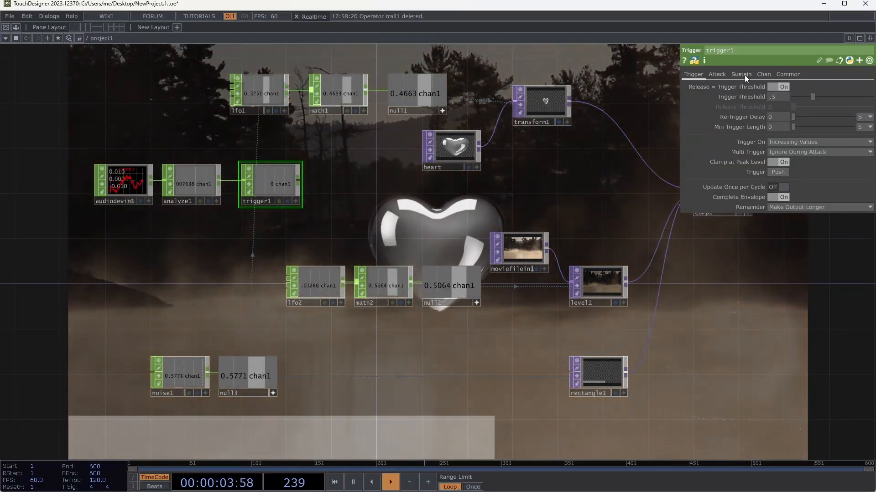
{"action": "left_click", "coordinate": [743, 75]}
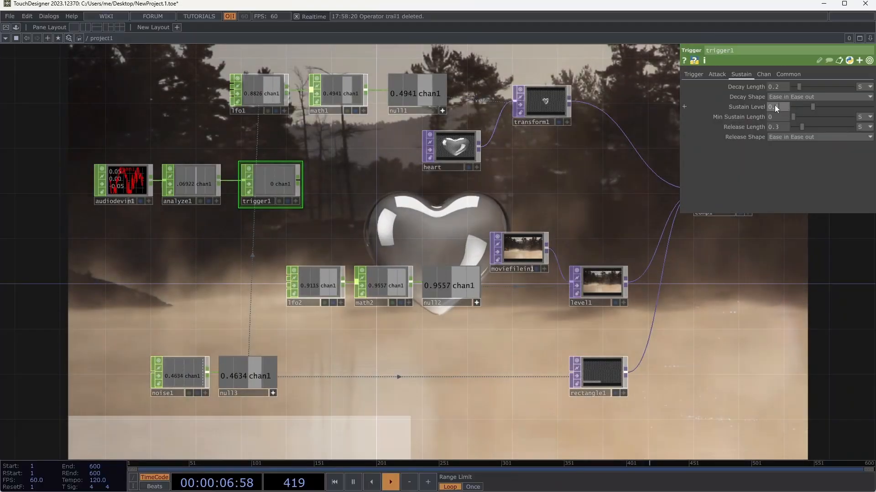
{"action": "left_click", "coordinate": [771, 107]}
{"action": "type", "text": "1"}
{"action": "key", "text": "Return"}
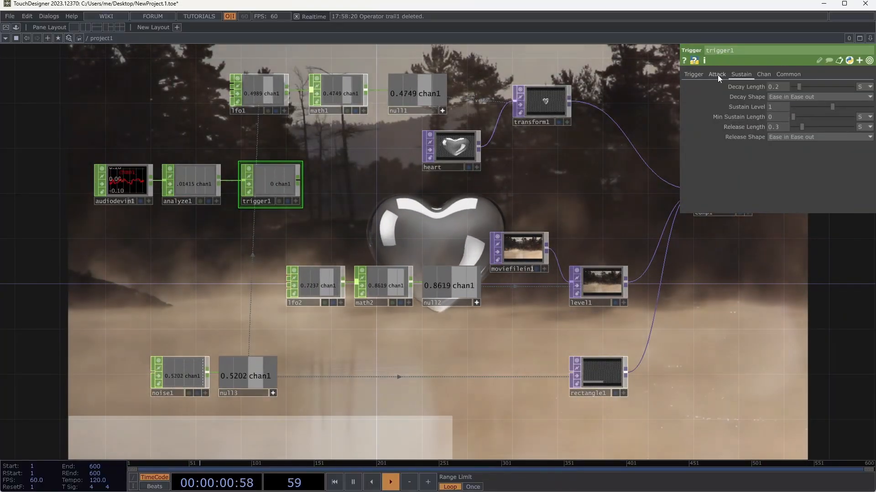
Examine trigger1's attack and sustain settings, including Attack Length, Peak Length and Release Length, and fire the trigger manually to watch its output
{"action": "left_click", "coordinate": [717, 75]}
{"action": "left_click", "coordinate": [775, 118]}
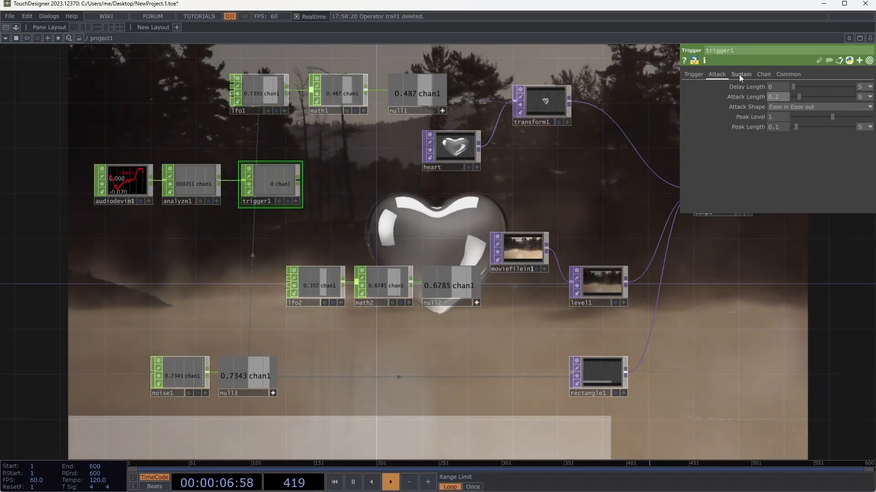
{"action": "left_click", "coordinate": [739, 75]}
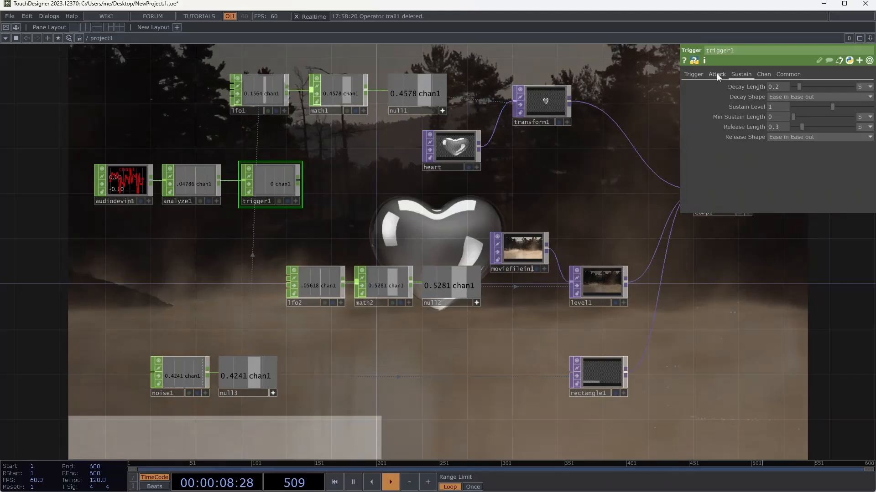
{"action": "left_click", "coordinate": [716, 74]}
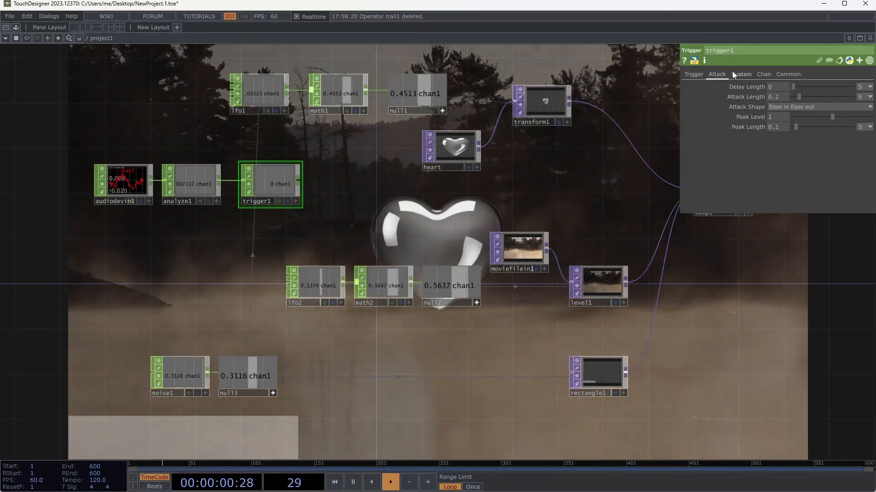
{"action": "left_click", "coordinate": [740, 75]}
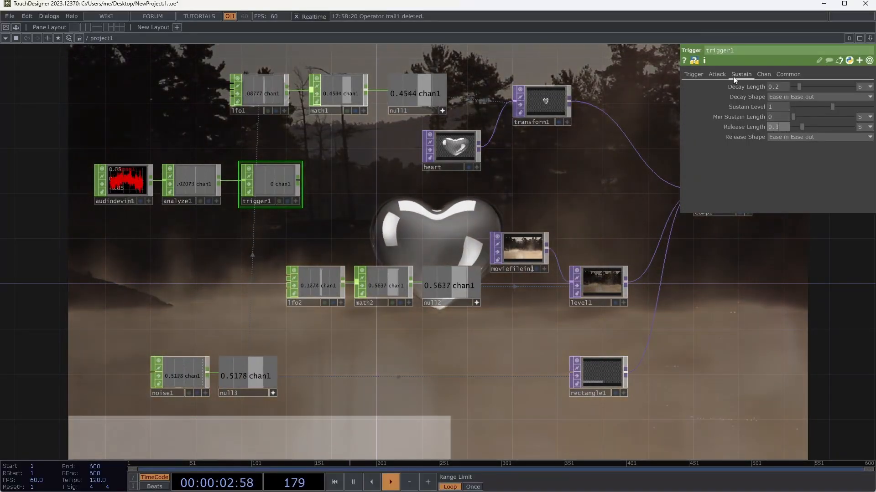
{"action": "left_click", "coordinate": [707, 74]}
{"action": "left_click", "coordinate": [702, 72]}
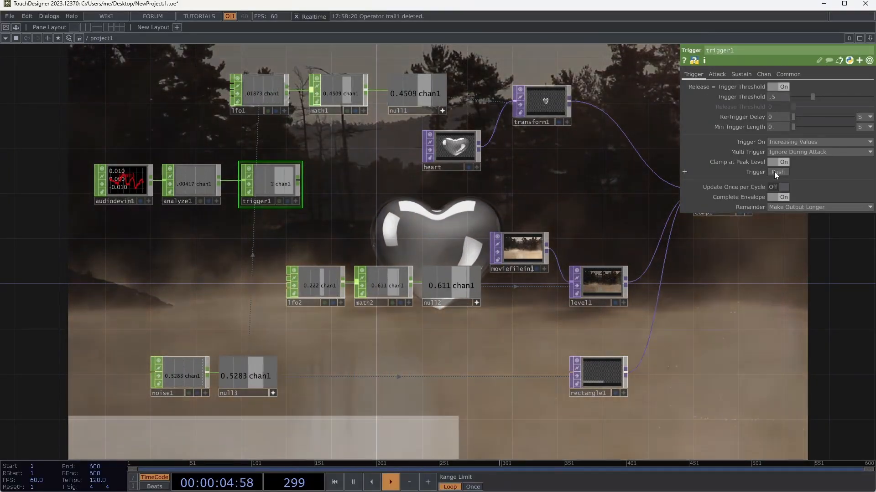
{"action": "left_click", "coordinate": [775, 172]}
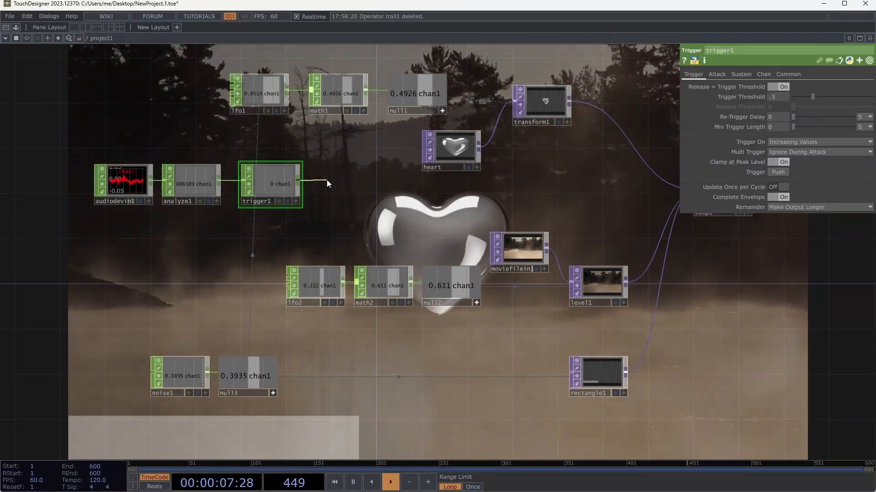
Add a Null CHOP in line after trigger1 and make its viewer active
{"action": "left_click", "coordinate": [326, 179]}
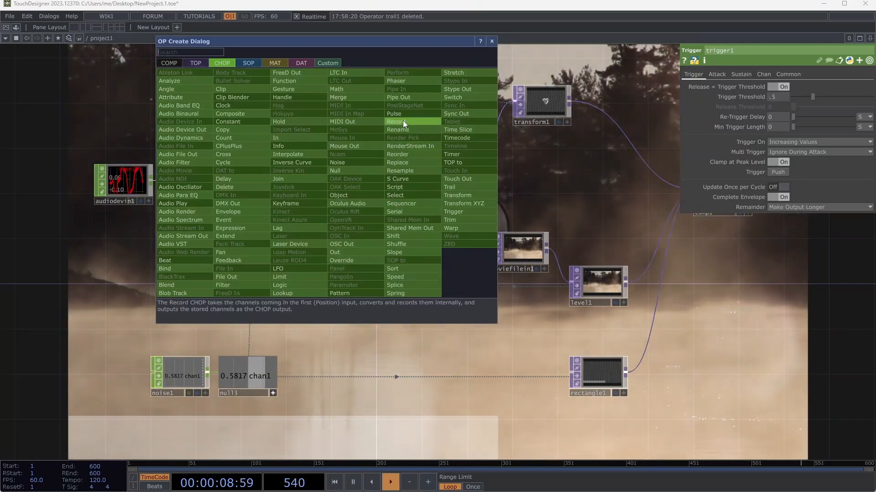
{"action": "left_click", "coordinate": [349, 170]}
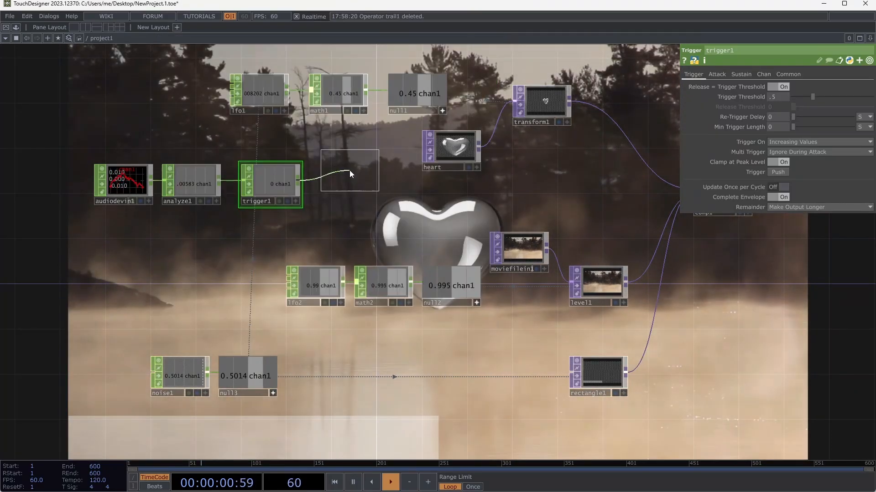
{"action": "left_click", "coordinate": [347, 179]}
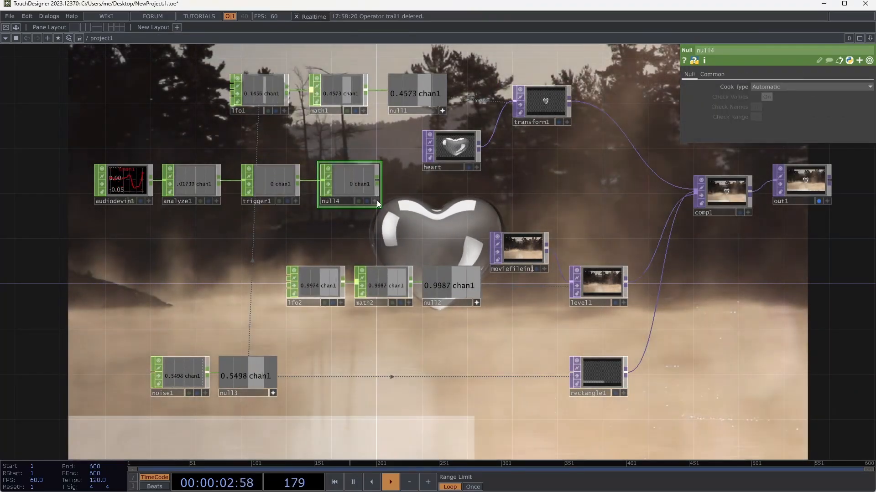
{"action": "left_click", "coordinate": [374, 201]}
{"action": "left_click_drag", "start_coordinate": [361, 184], "coordinate": [685, 73]}
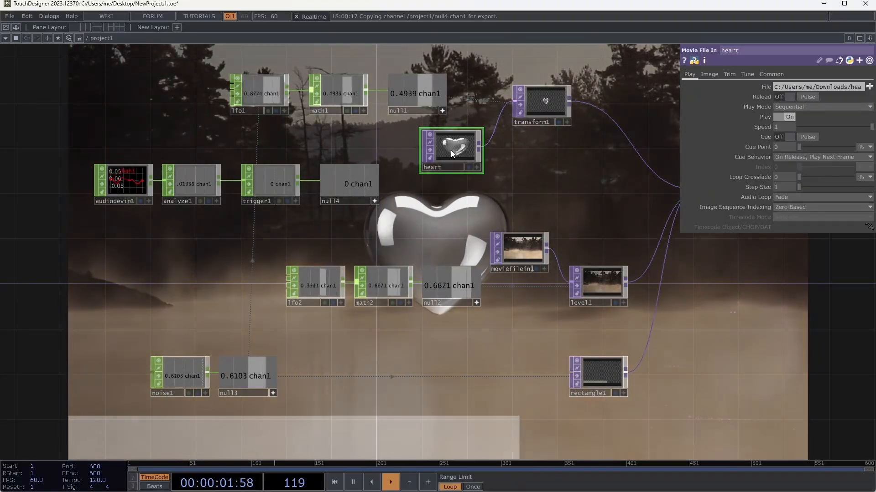
Move the heart operator farther from transform1 and lower null4 beneath it to make room for another operator
{"action": "left_click_drag", "start_coordinate": [451, 150], "coordinate": [407, 154]}
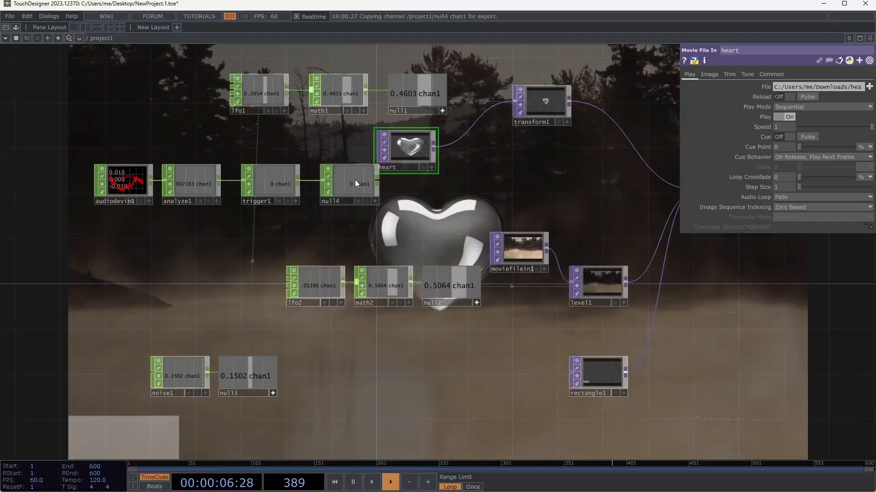
{"action": "left_click_drag", "start_coordinate": [355, 180], "coordinate": [355, 214]}
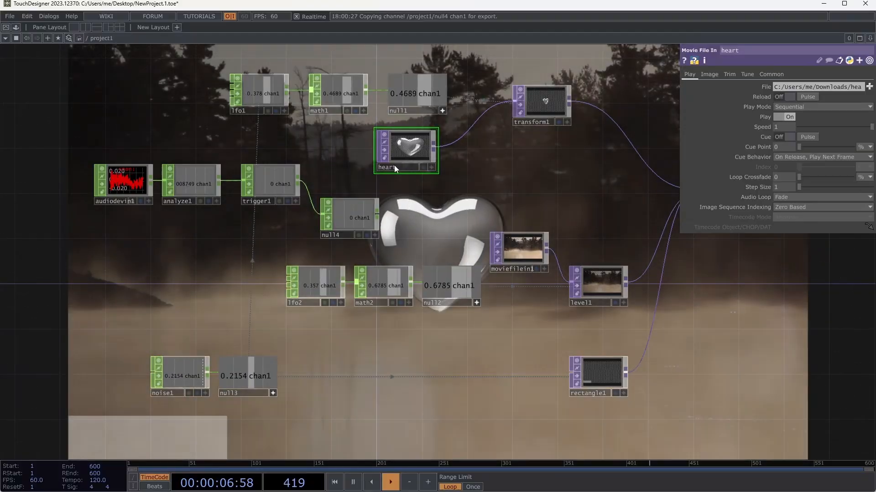
{"action": "left_click_drag", "start_coordinate": [394, 166], "coordinate": [360, 165]}
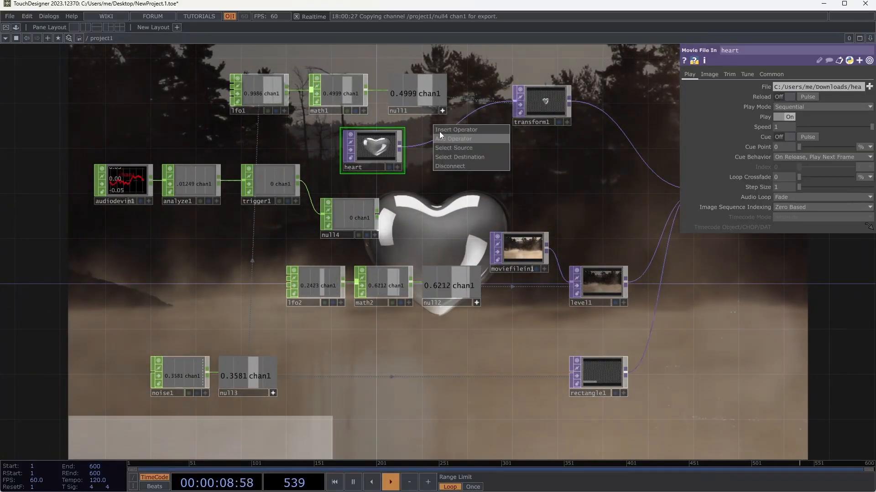
Insert a Level TOP between heart and transform1, align it with heart, and make null4's viewer active
{"action": "left_click", "coordinate": [439, 130]}
{"action": "type", "text": "level"}
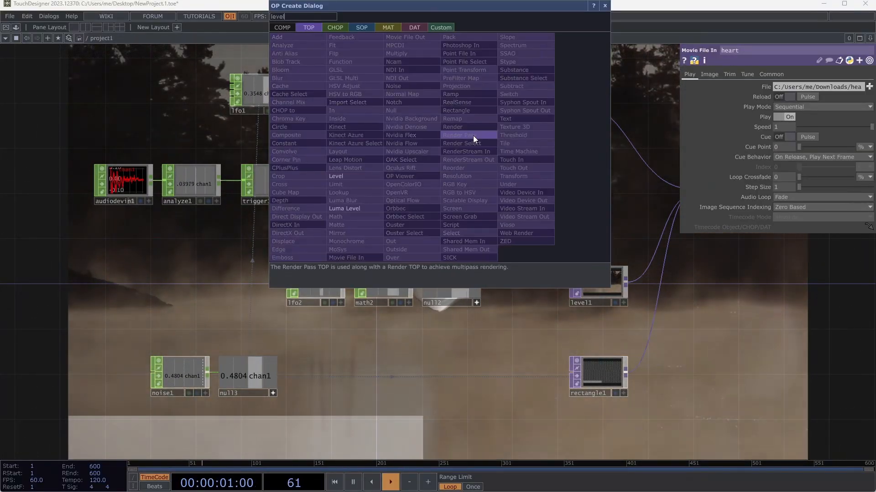
{"action": "key", "text": "Return"}
{"action": "left_click", "coordinate": [472, 136]}
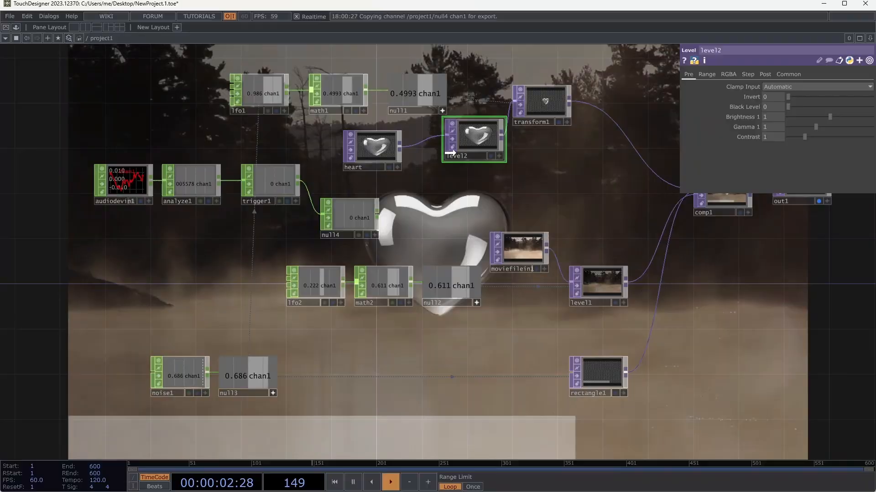
{"action": "left_click_drag", "start_coordinate": [459, 139], "coordinate": [433, 151]}
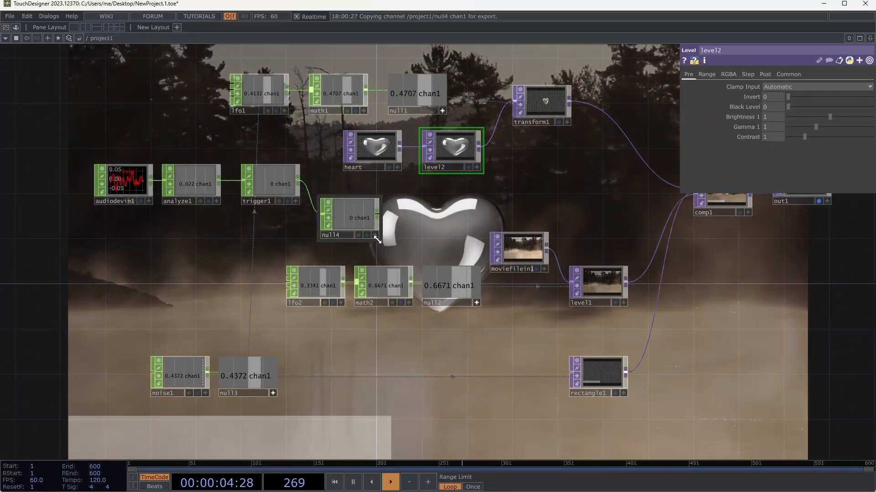
{"action": "left_click", "coordinate": [373, 234]}
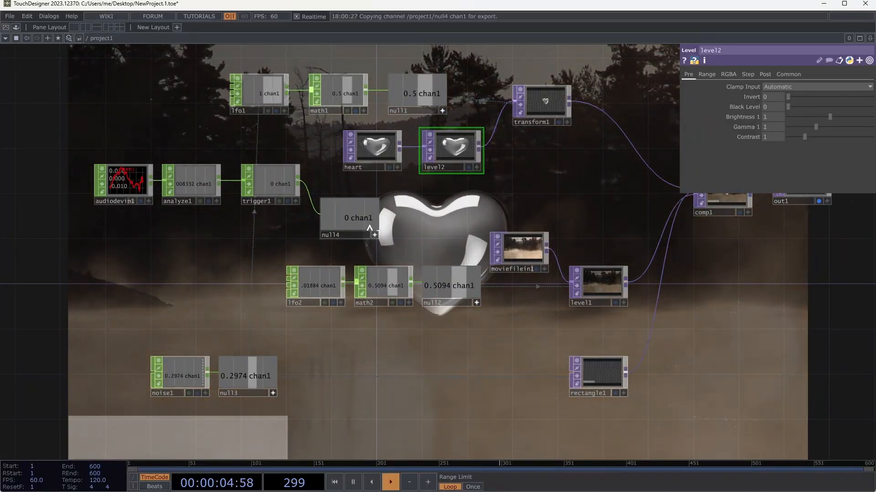
Try driving level2's Brightness 1 with a CHOP reference to null4's channel, and undo it
{"action": "left_click_drag", "start_coordinate": [369, 228], "coordinate": [768, 119]}
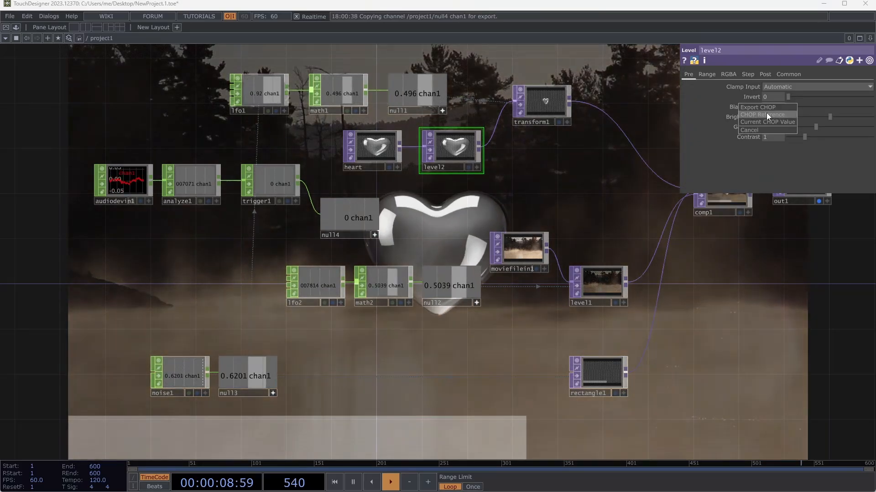
{"action": "left_click", "coordinate": [766, 114]}
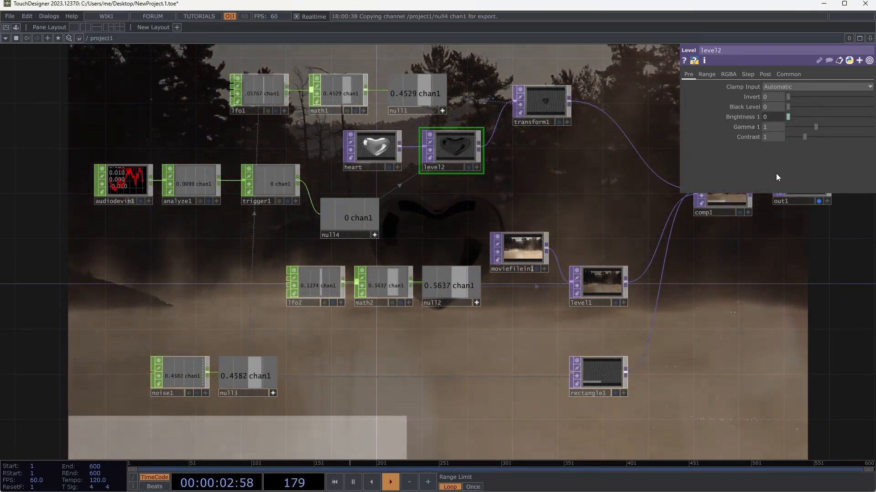
{"action": "key", "text": "ctrl+z"}
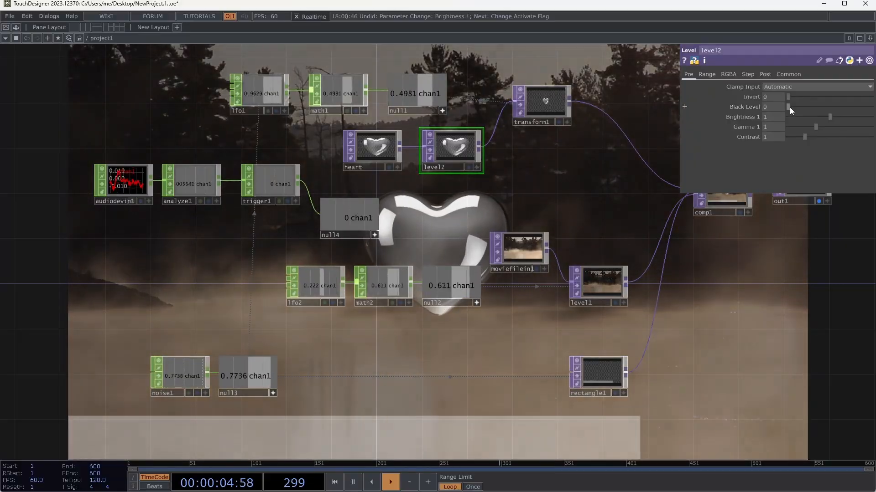
Try out level2's Black Level and return it to 0, and try a CHOP reference from null4's channel to Invert
{"action": "left_click_drag", "start_coordinate": [790, 109], "coordinate": [858, 114]}
{"action": "left_click_drag", "start_coordinate": [785, 107], "coordinate": [776, 108]}
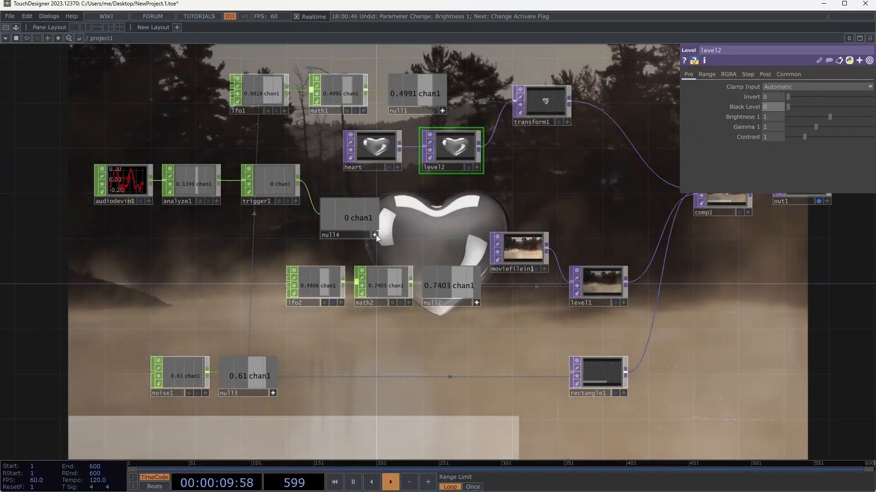
{"action": "left_click", "coordinate": [374, 235]}
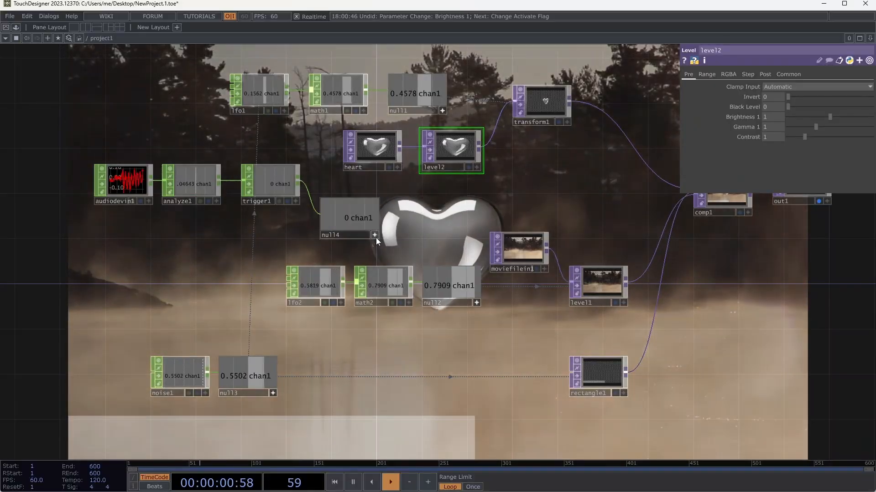
{"action": "left_click_drag", "start_coordinate": [376, 237], "coordinate": [750, 97]}
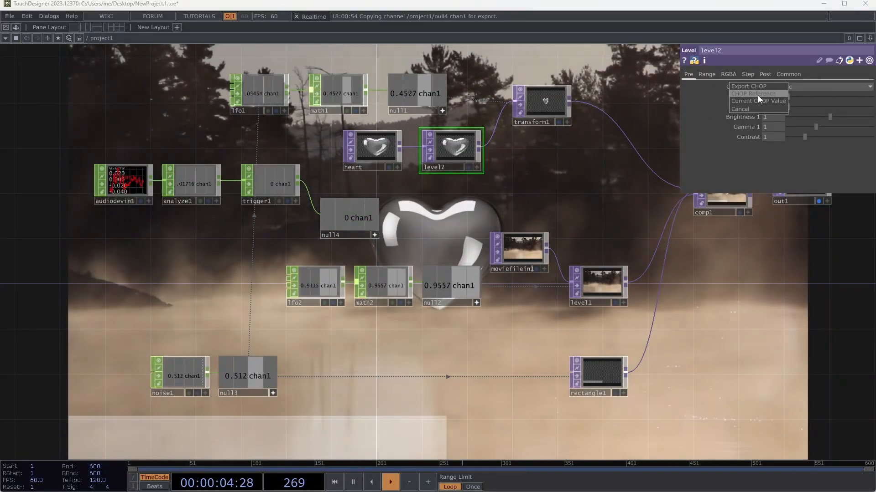
{"action": "left_click", "coordinate": [757, 94]}
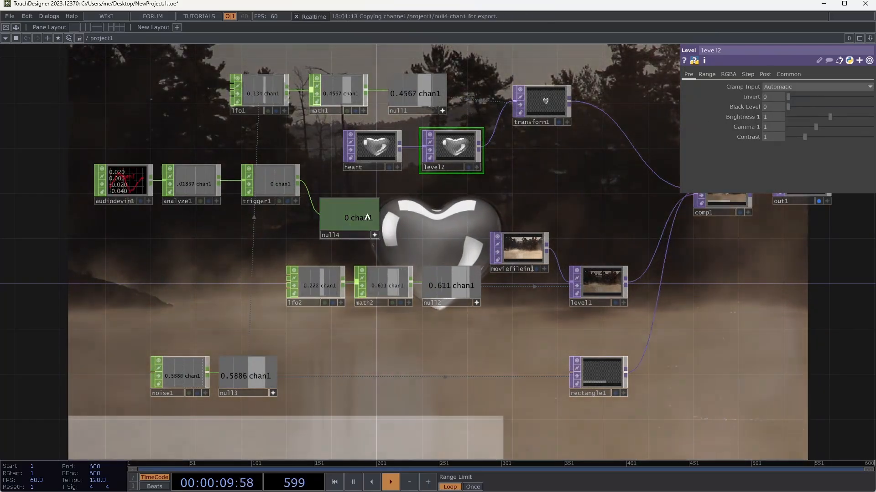
Link null4's channel to level2's Brightness 1 as a CHOP reference
{"action": "left_click_drag", "start_coordinate": [368, 218], "coordinate": [738, 117]}
{"action": "left_click", "coordinate": [733, 119]}
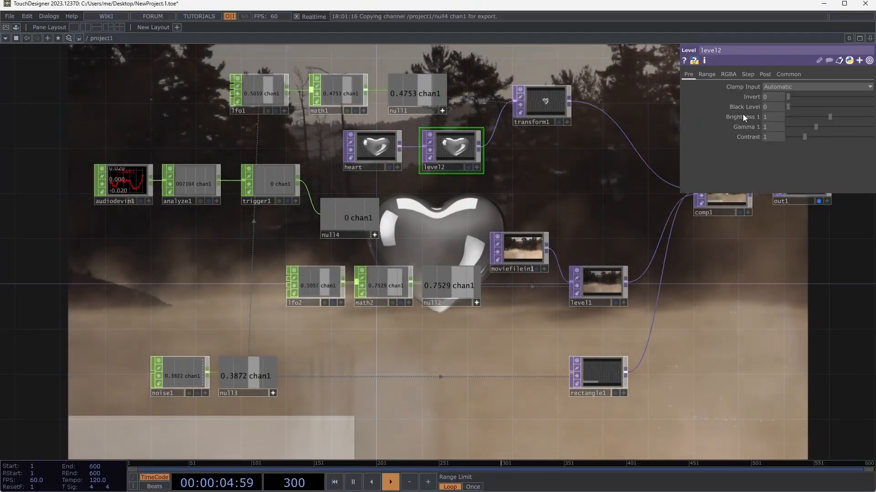
{"action": "left_click", "coordinate": [743, 114]}
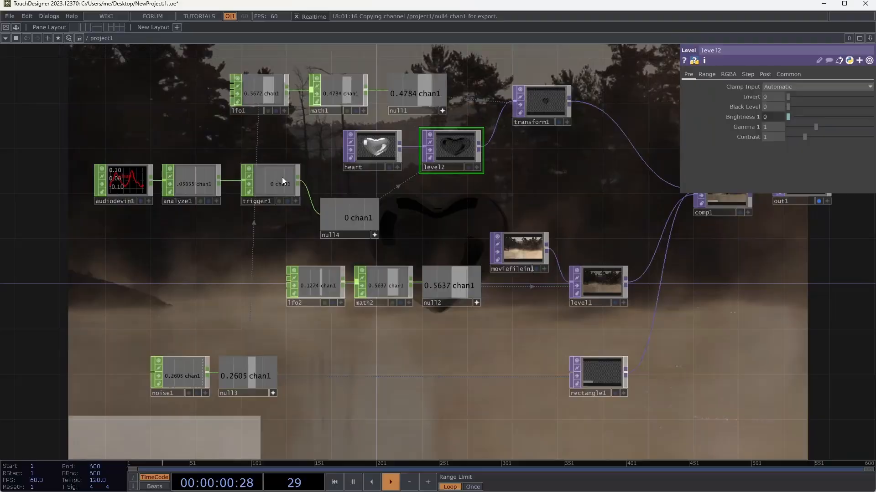
Try moving audiodevin1, analyze1 and trigger1 individually away from null4, and undo the moves together with level2's Brightness 1 reference
{"action": "left_click", "coordinate": [282, 180]}
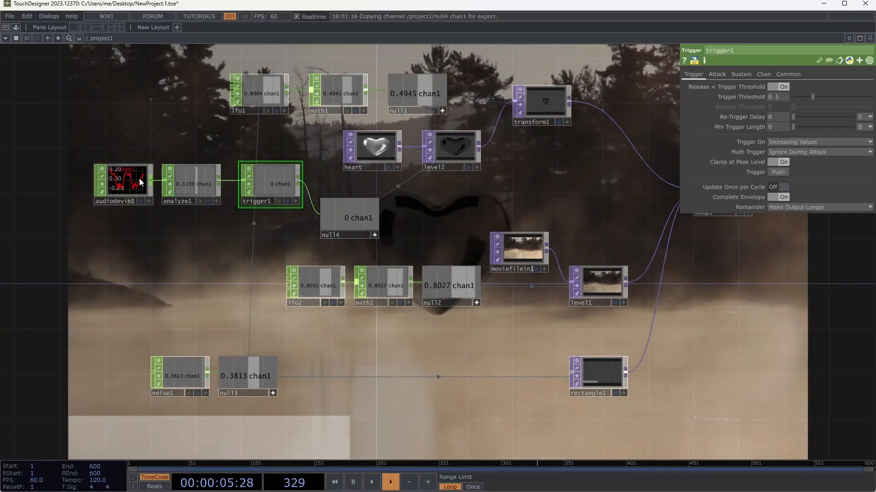
{"action": "left_click_drag", "start_coordinate": [131, 183], "coordinate": [63, 195]}
{"action": "left_click_drag", "start_coordinate": [180, 184], "coordinate": [123, 185]}
{"action": "left_click_drag", "start_coordinate": [263, 182], "coordinate": [206, 182]}
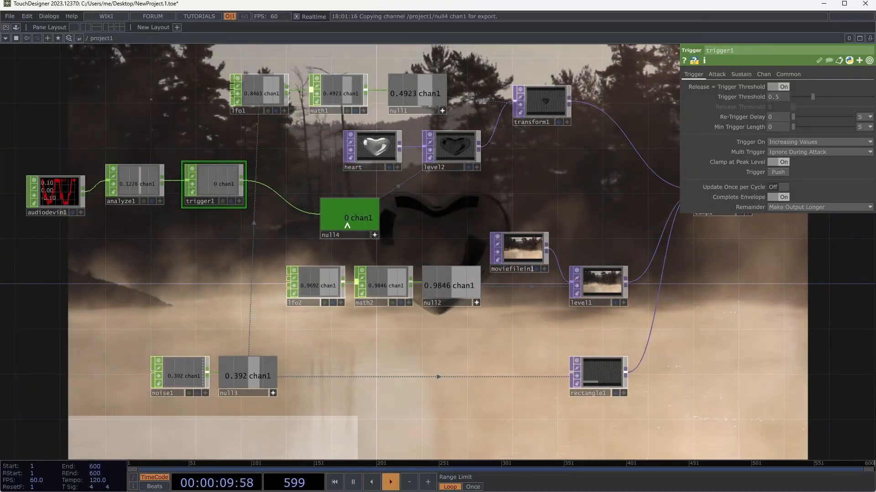
{"action": "mouse_move", "coordinate": [347, 224]}
{"action": "left_mouse_down"}
{"action": "mouse_move", "coordinate": [285, 207]}
{"action": "mouse_move", "coordinate": [333, 217]}
{"action": "left_mouse_up"}
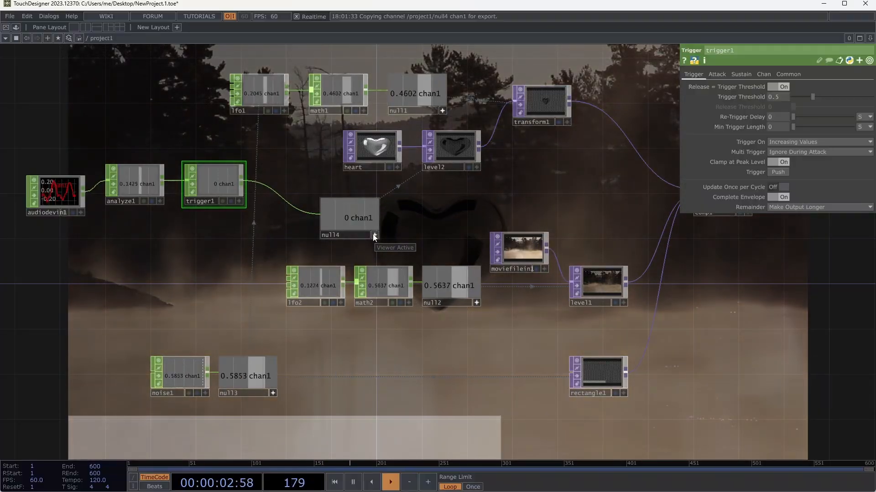
{"action": "key", "text": "ctrl+z"}
{"action": "key", "text": "ctrl+z"}
{"action": "key", "text": "ctrl+z"}
{"action": "key", "text": "ctrl+z"}
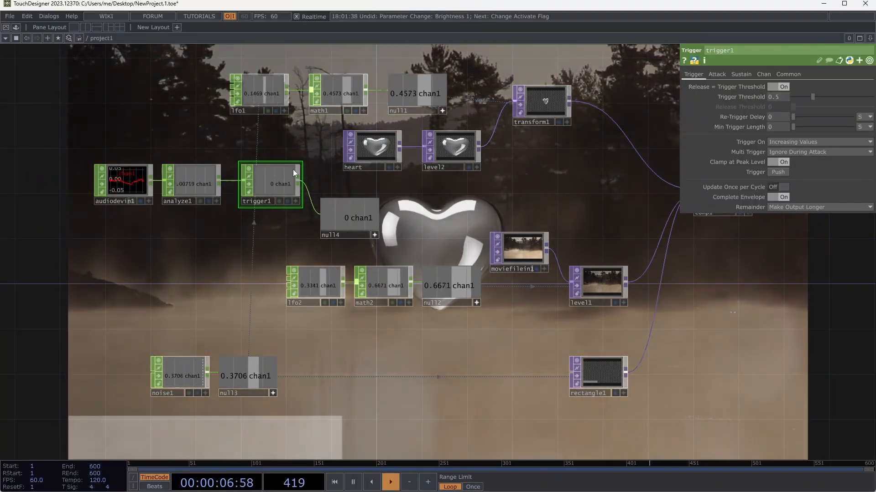
Move audiodevin1, analyze1 and trigger1 together farther from null4 to open a gap between trigger1 and null4
{"action": "left_click_drag", "start_coordinate": [318, 154], "coordinate": [89, 219]}
{"action": "left_click_drag", "start_coordinate": [271, 181], "coordinate": [155, 193]}
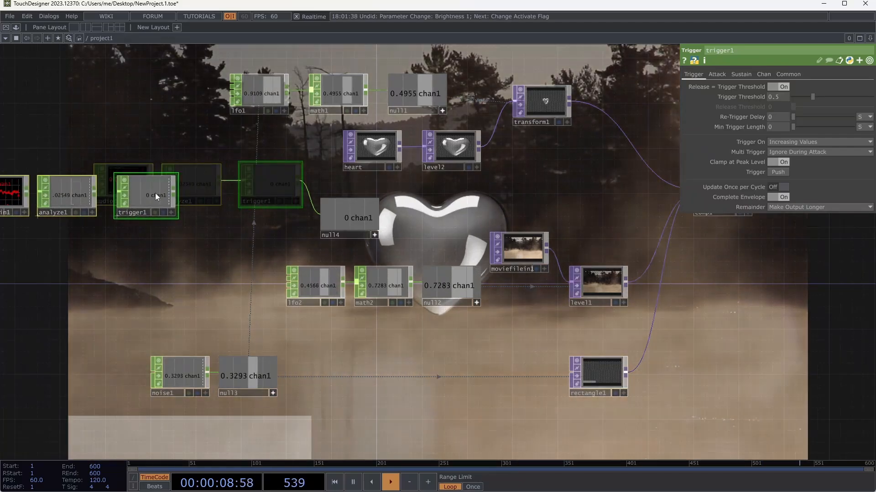
{"action": "left_click_drag", "start_coordinate": [346, 214], "coordinate": [253, 187]}
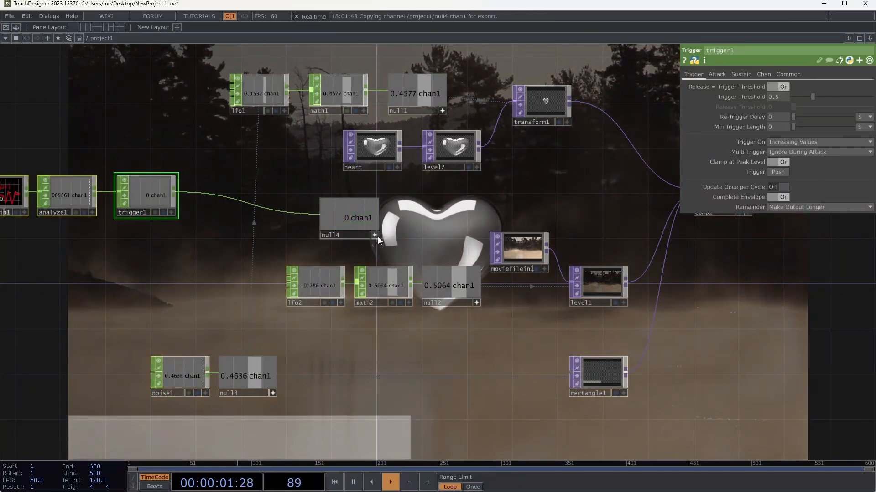
Deactivate null4's viewer, place it directly beside trigger1, and move lfo1 farther from math1
{"action": "left_click", "coordinate": [376, 236]}
{"action": "left_click_drag", "start_coordinate": [363, 223], "coordinate": [223, 199]}
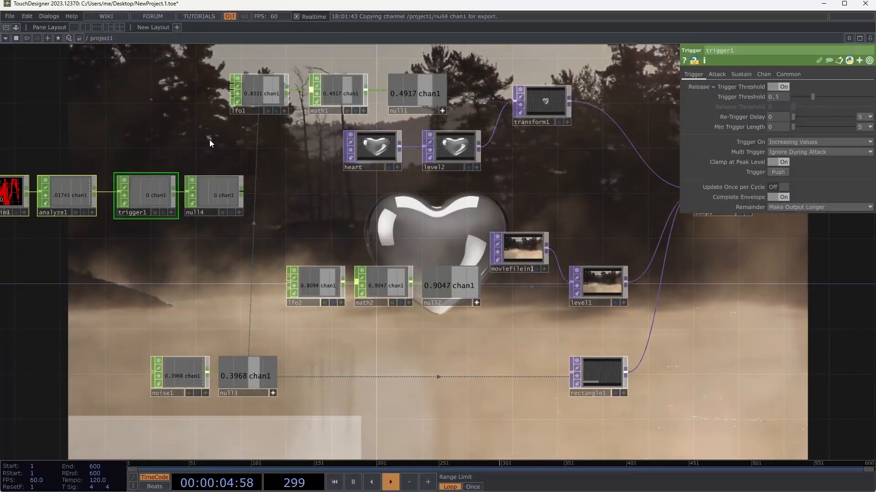
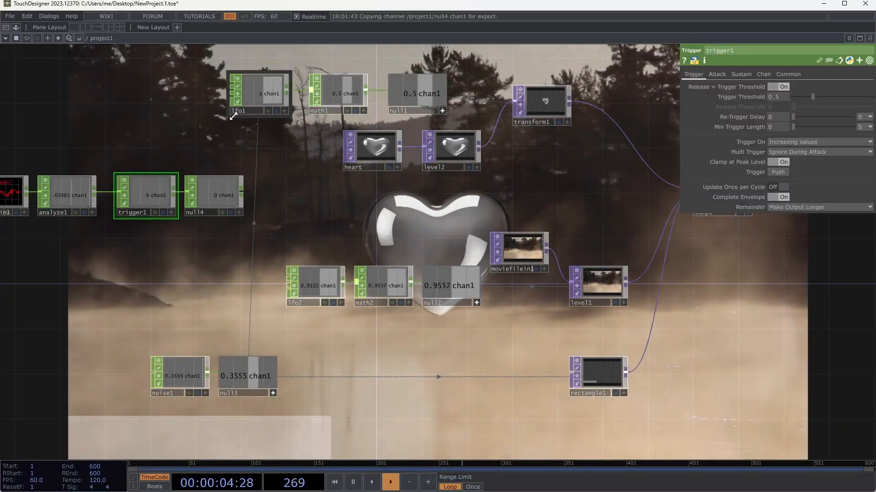
{"action": "left_click", "coordinate": [260, 84]}
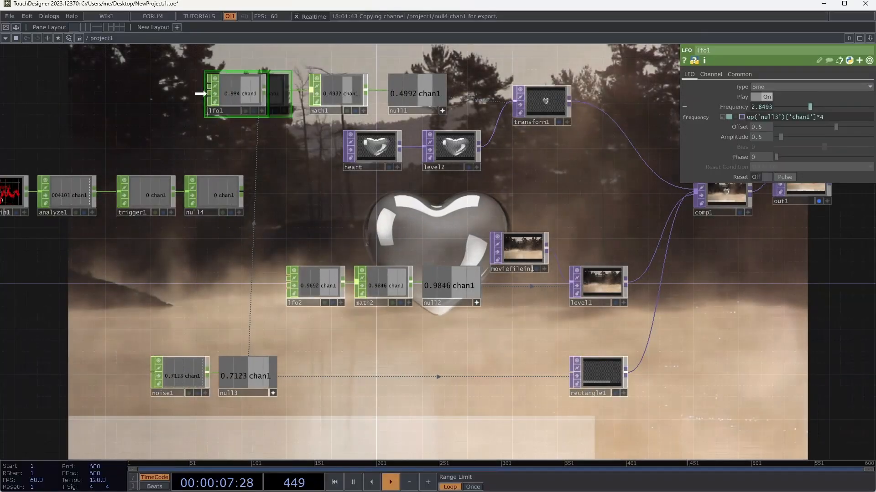
{"action": "left_click_drag", "start_coordinate": [242, 108], "coordinate": [118, 108]}
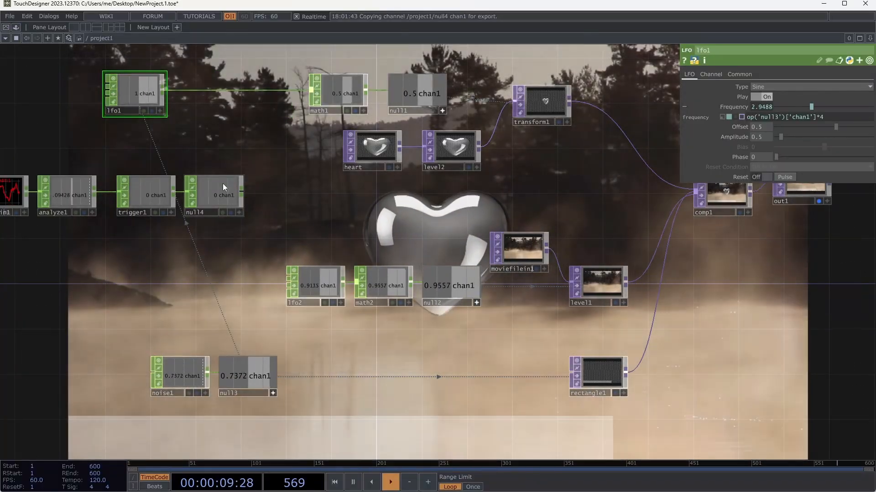
Move null4 away from trigger1 to open a gap along their connection
{"action": "left_click", "coordinate": [223, 184]}
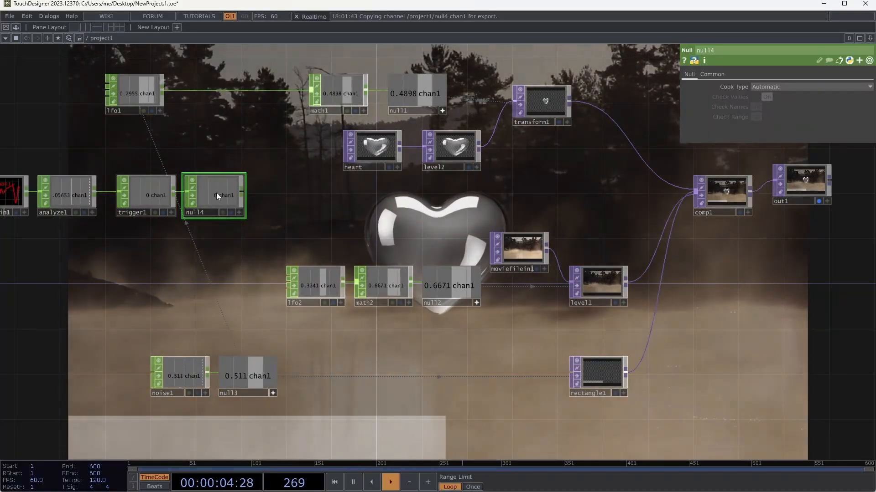
{"action": "left_click_drag", "start_coordinate": [216, 195], "coordinate": [275, 191]}
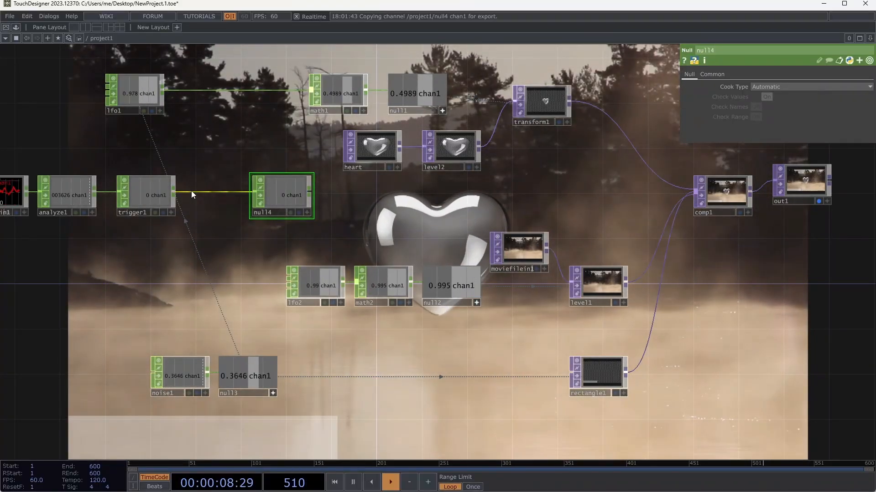
{"action": "right_click", "coordinate": [190, 191]}
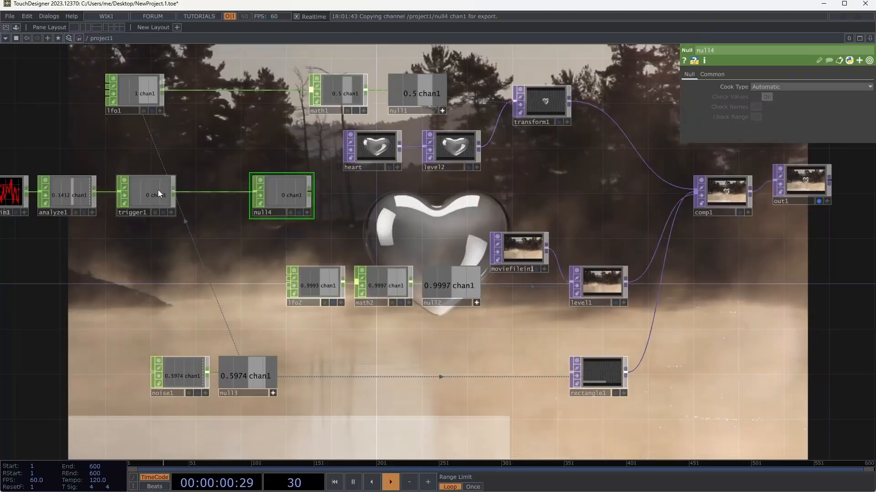
Set trigger1's Sustain Level and Peak Level to 10
{"action": "left_click", "coordinate": [158, 189]}
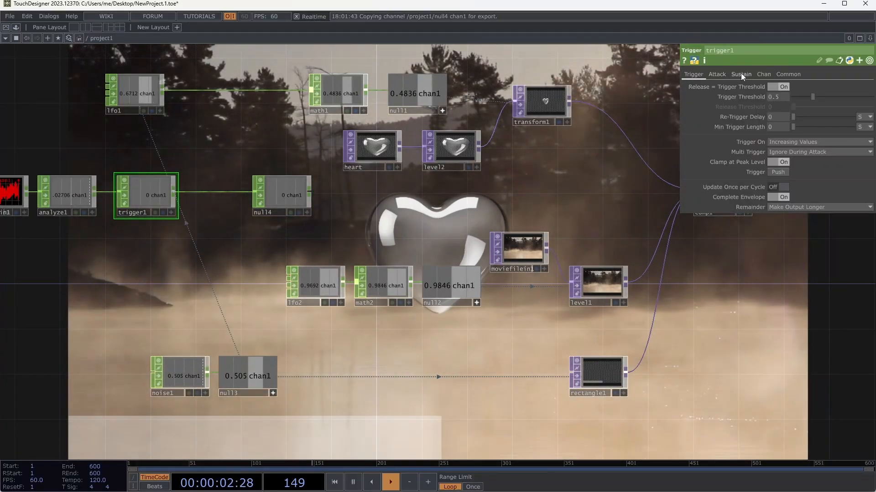
{"action": "left_click", "coordinate": [740, 74]}
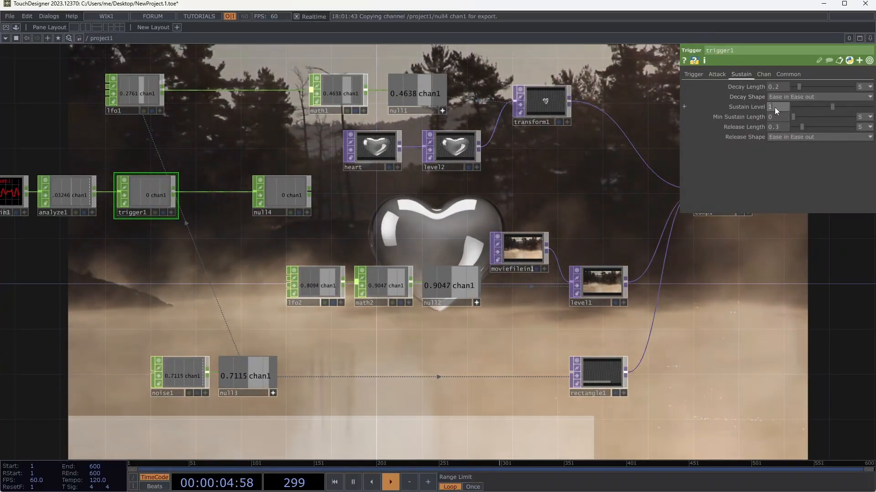
{"action": "type", "text": "0"}
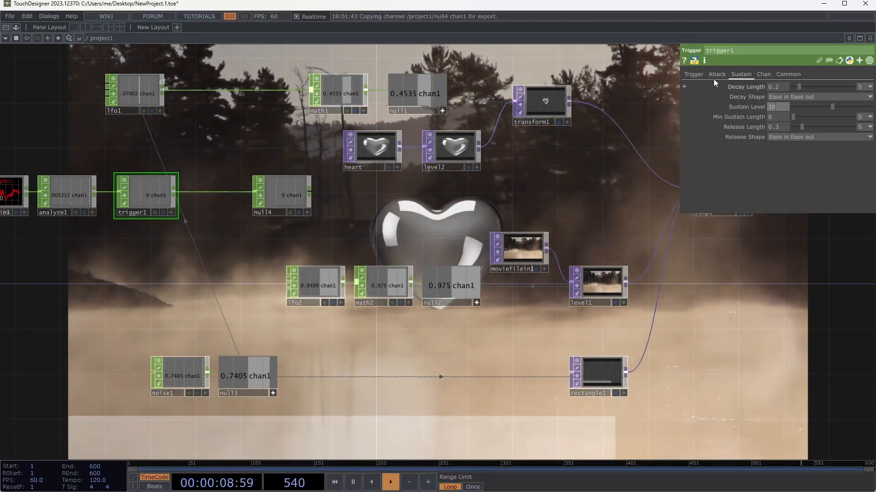
{"action": "left_click", "coordinate": [716, 74]}
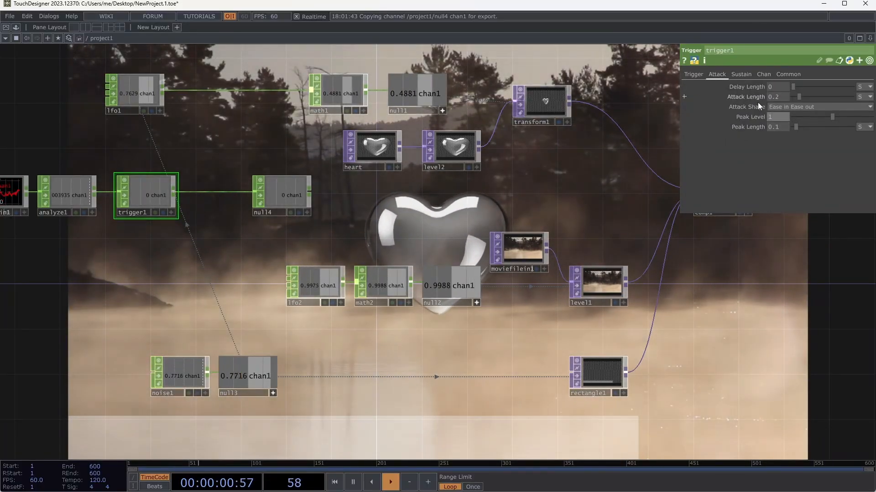
{"action": "type", "text": "0"}
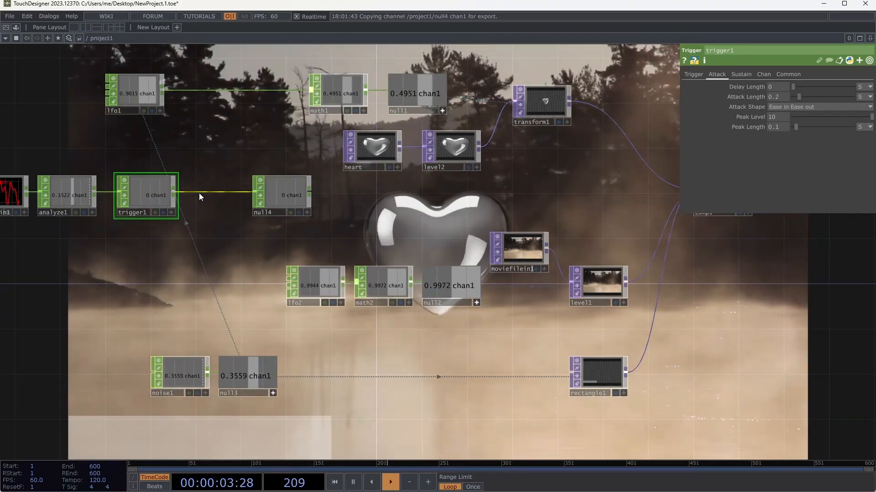
Insert a Math CHOP into the connection between trigger1 and null4
{"action": "right_click", "coordinate": [199, 192]}
{"action": "left_click", "coordinate": [215, 182]}
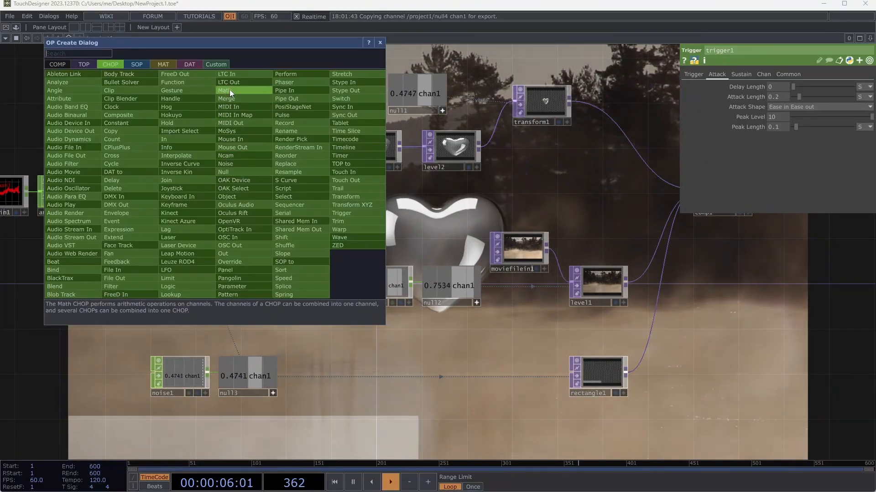
{"action": "left_click", "coordinate": [229, 90]}
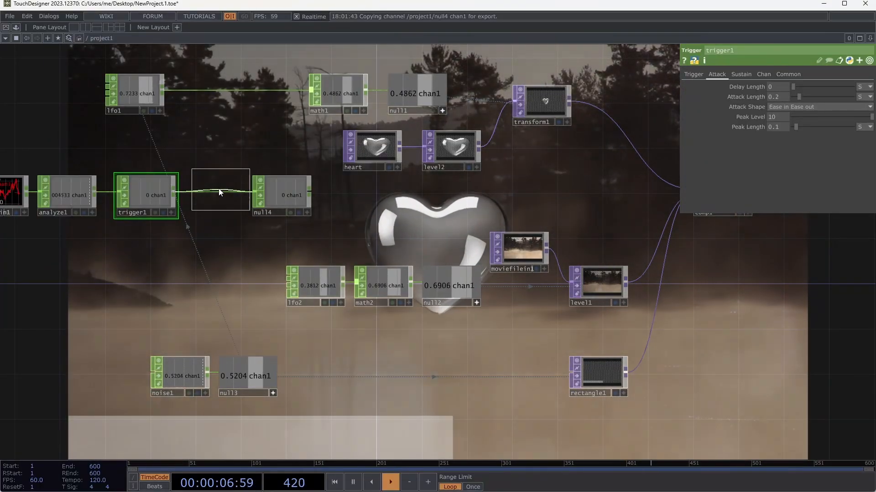
{"action": "left_click", "coordinate": [218, 188]}
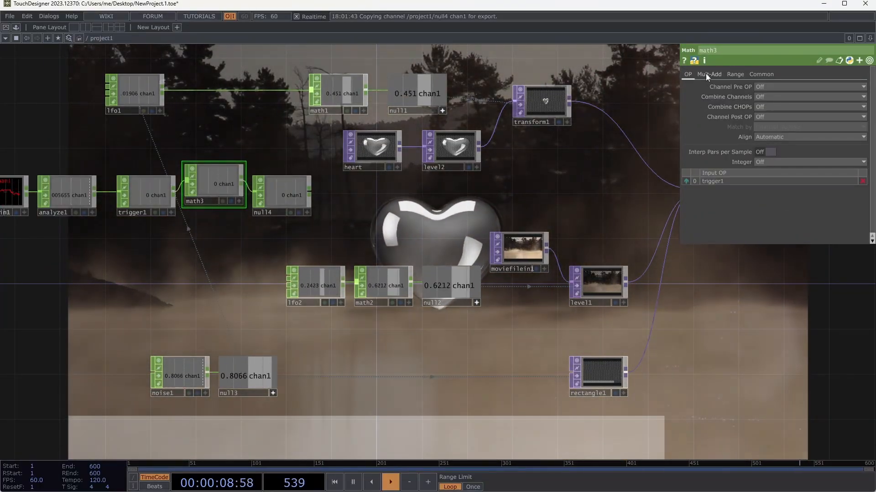
Set math3's Pre-Add to 1 and shift null4 slightly farther from it
{"action": "left_click", "coordinate": [707, 73]}
{"action": "type", "text": "1"}
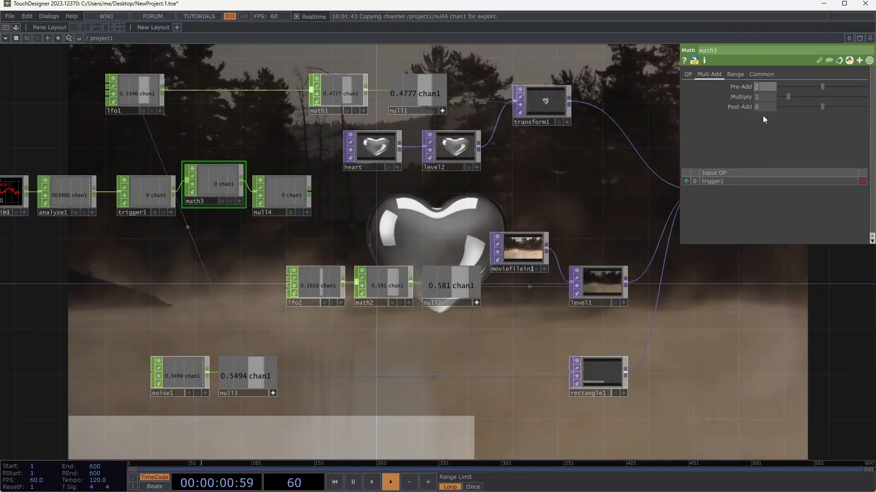
{"action": "key", "text": "Tab"}
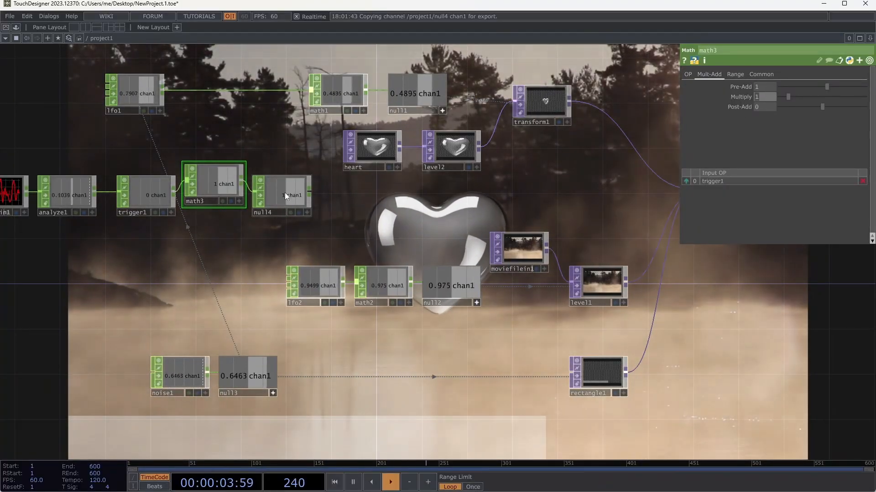
{"action": "left_click_drag", "start_coordinate": [285, 192], "coordinate": [297, 191]}
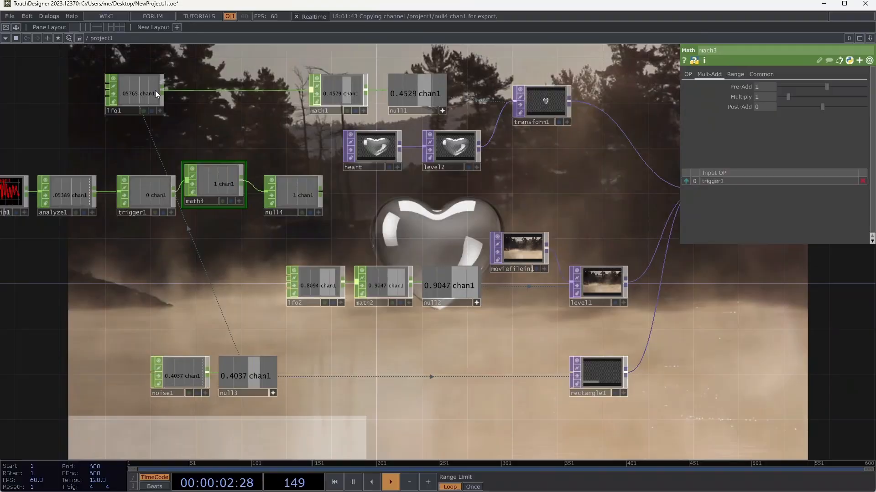
Reposition lfo1 and move math1 closer to it, leaving a gap between math1 and null1
{"action": "left_click", "coordinate": [155, 93]}
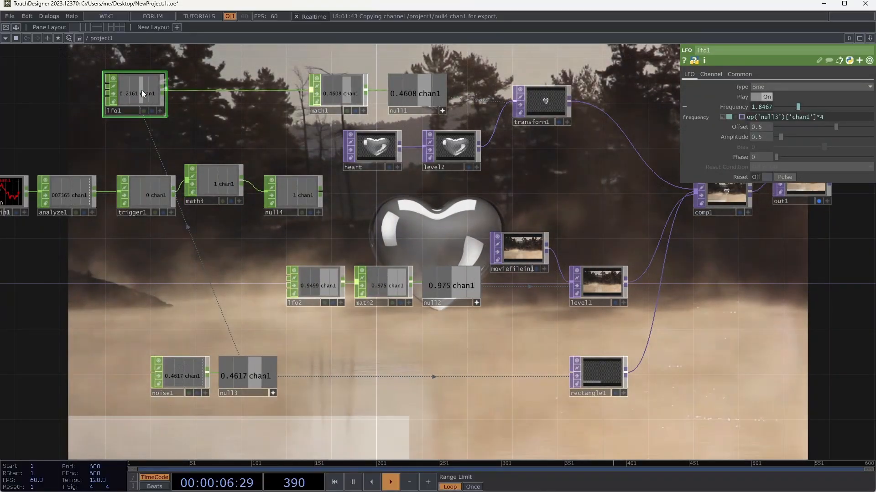
{"action": "left_click_drag", "start_coordinate": [141, 93], "coordinate": [198, 93]}
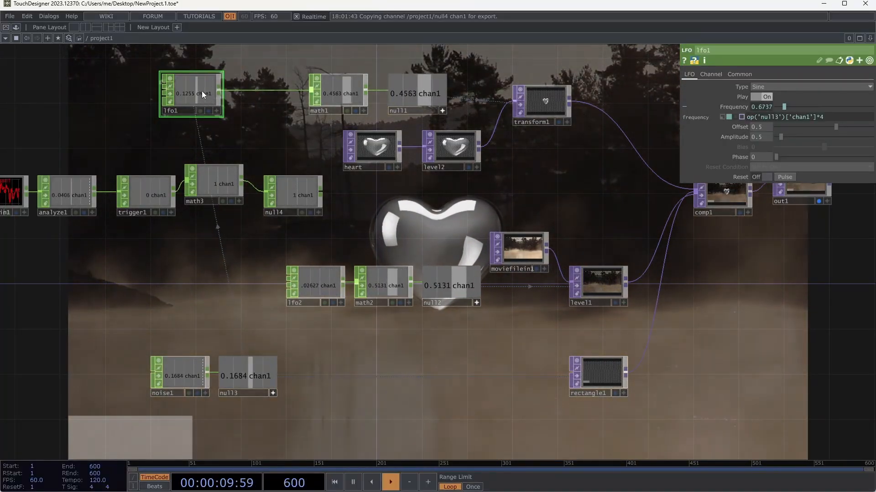
{"action": "left_click_drag", "start_coordinate": [202, 91], "coordinate": [169, 91]}
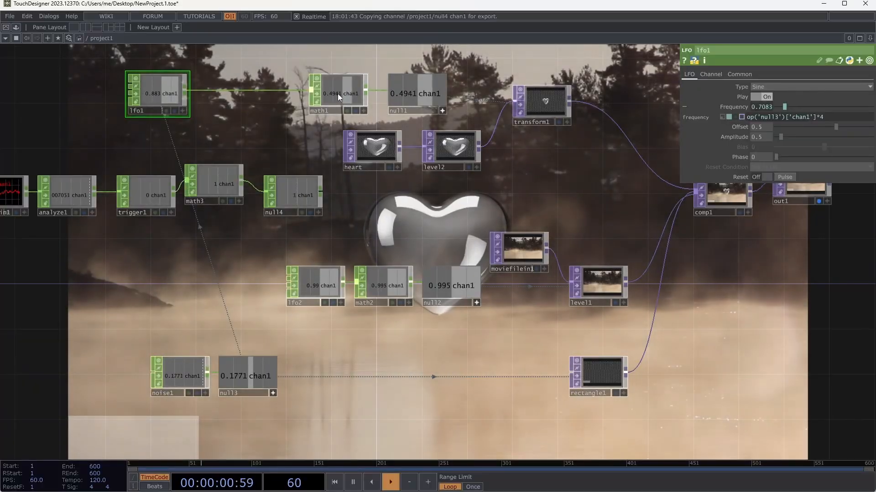
{"action": "left_click_drag", "start_coordinate": [337, 94], "coordinate": [292, 94]}
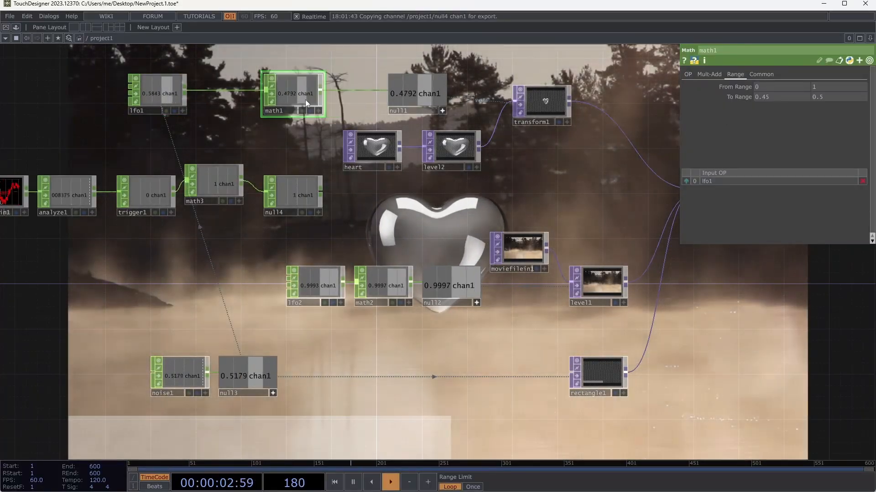
Activate null4's viewer, try linking its channel to math1's Multiply, and undo that parameter change
{"action": "left_click", "coordinate": [709, 74]}
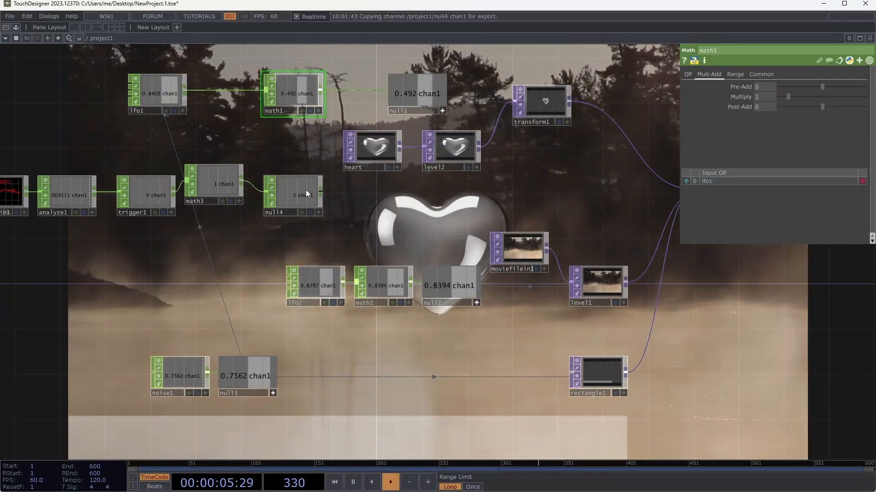
{"action": "mouse_move", "coordinate": [303, 190]}
{"action": "left_mouse_down"}
{"action": "mouse_move", "coordinate": [336, 169]}
{"action": "mouse_move", "coordinate": [291, 185]}
{"action": "left_mouse_up"}
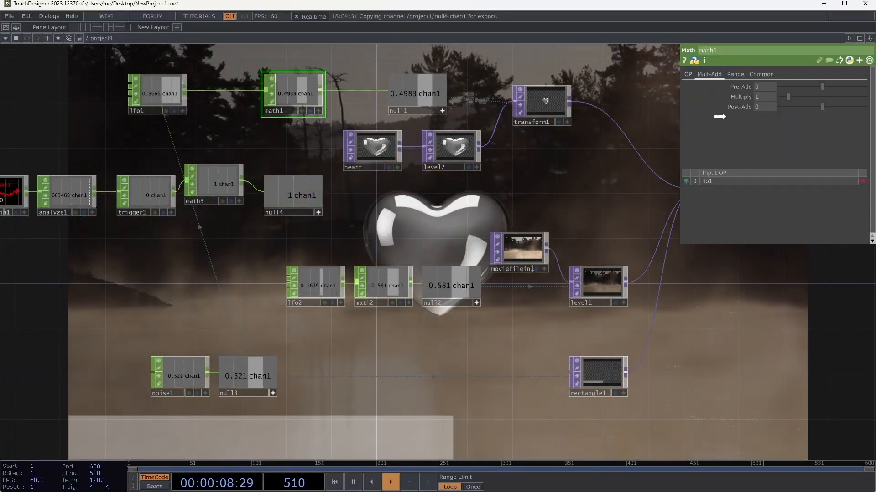
{"action": "left_click_drag", "start_coordinate": [719, 116], "coordinate": [751, 94]}
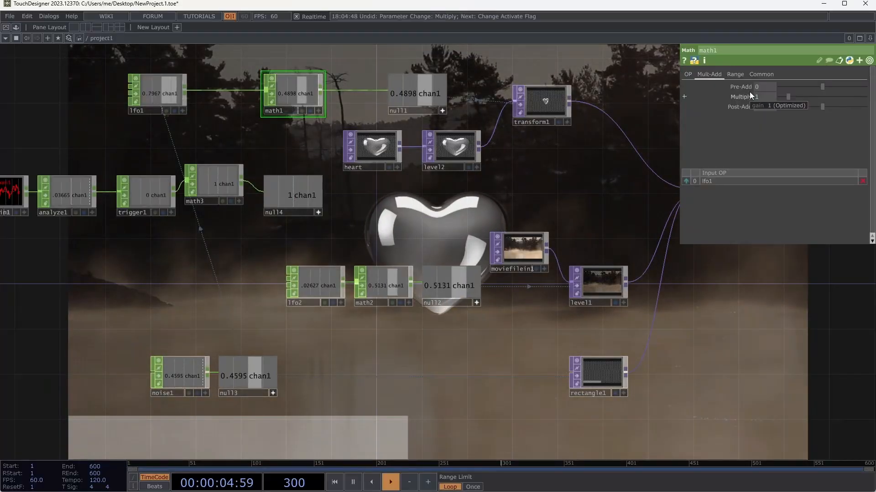
{"action": "key", "text": "ctrl+z"}
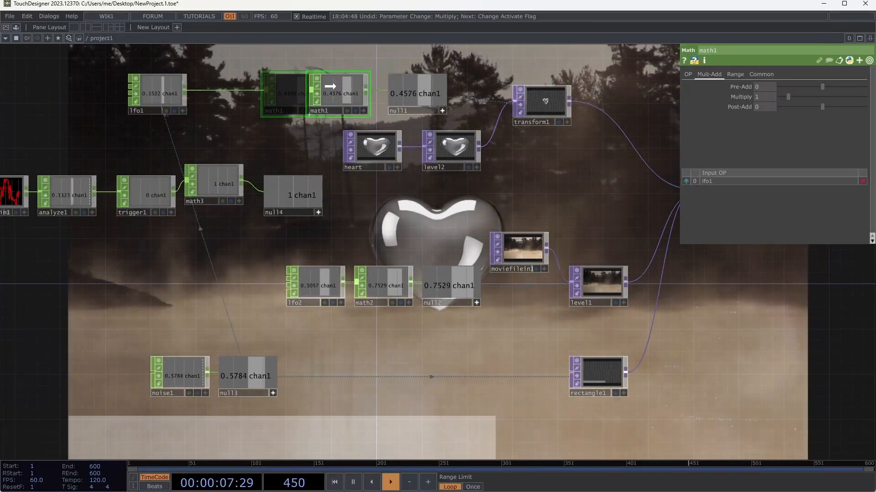
Move math1 back beside null1 and lfo1 back beside math1
{"action": "left_click_drag", "start_coordinate": [291, 86], "coordinate": [344, 85]}
{"action": "left_click_drag", "start_coordinate": [179, 89], "coordinate": [262, 94]}
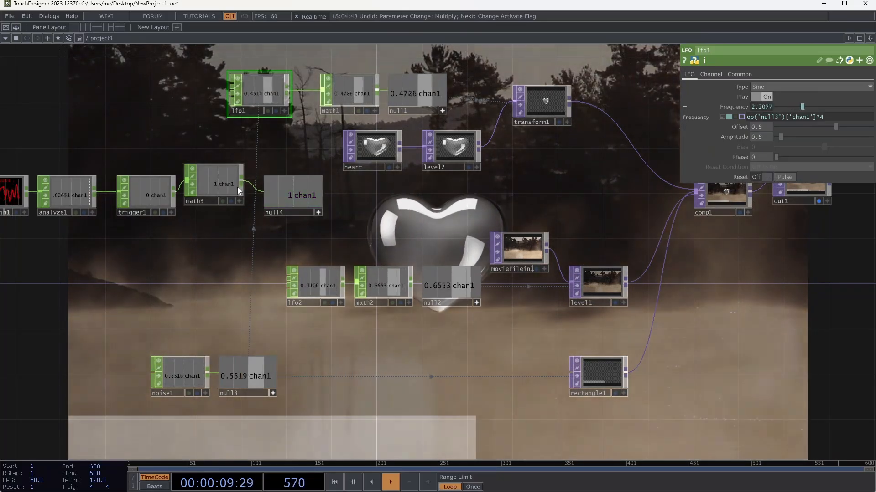
Collapse audiodevin1, analyze1, trigger1 and math3 into a Base component and position it just before null4
{"action": "left_click", "coordinate": [214, 183]}
{"action": "scroll", "coordinate": [240, 235], "scroll_direction": "down", "scroll_amount": 2}
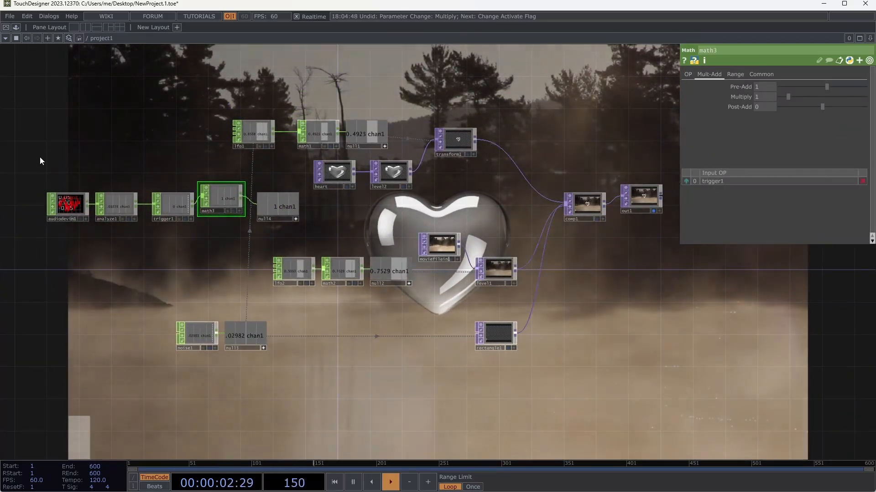
{"action": "left_click_drag", "start_coordinate": [27, 154], "coordinate": [253, 245]}
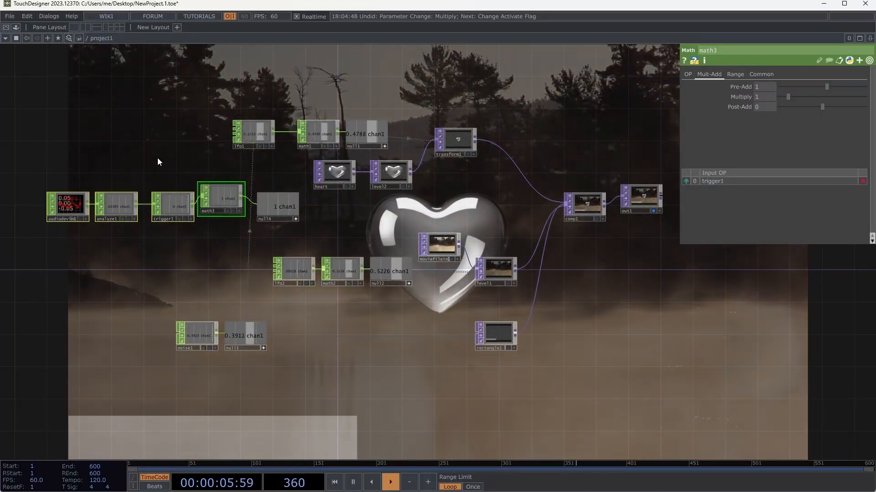
{"action": "right_click", "coordinate": [150, 152]}
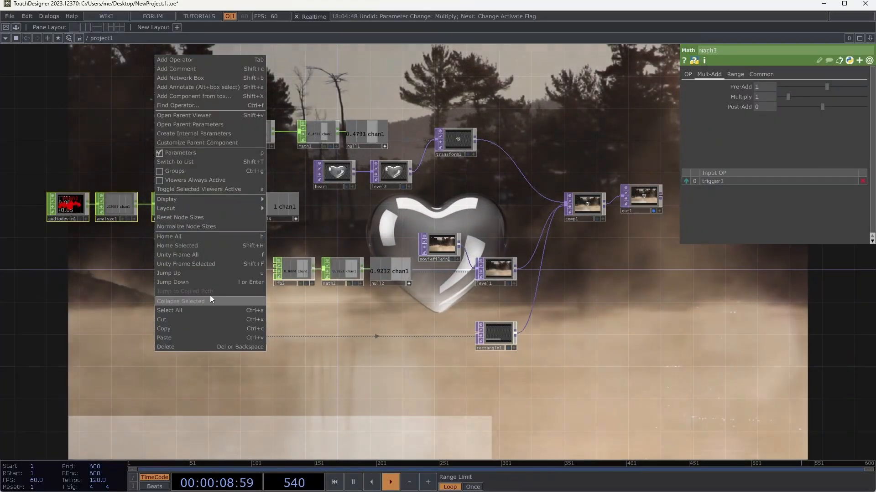
{"action": "left_click", "coordinate": [211, 301]}
{"action": "left_click_drag", "start_coordinate": [155, 197], "coordinate": [207, 212]}
Rename the Base component loudnoise and move it farther away from null4
{"action": "type", "text": "loud"}
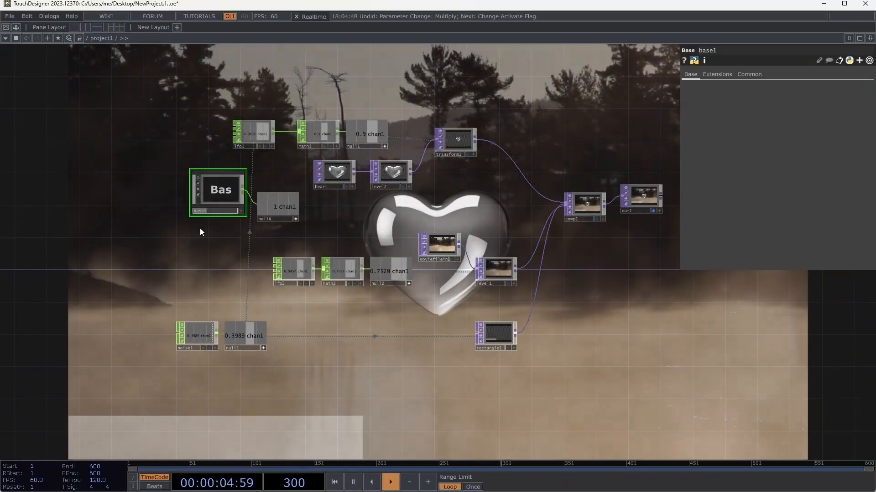
{"action": "type", "text": "noise"}
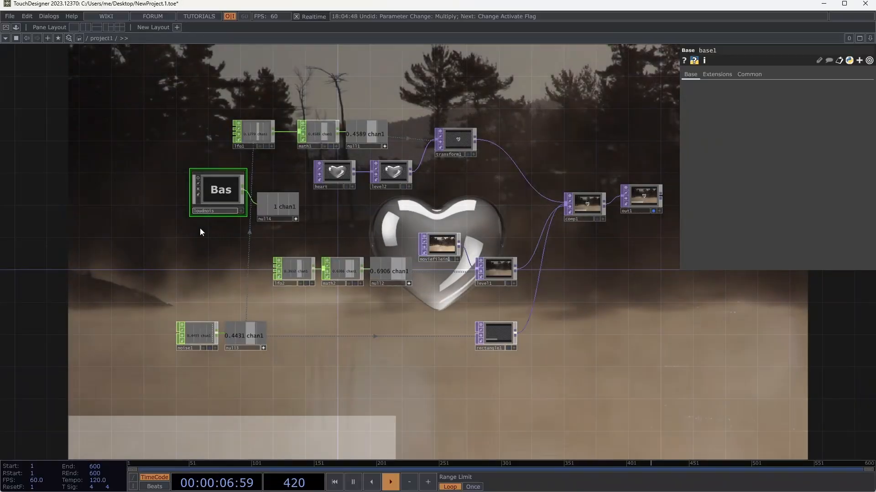
{"action": "key", "text": "Return"}
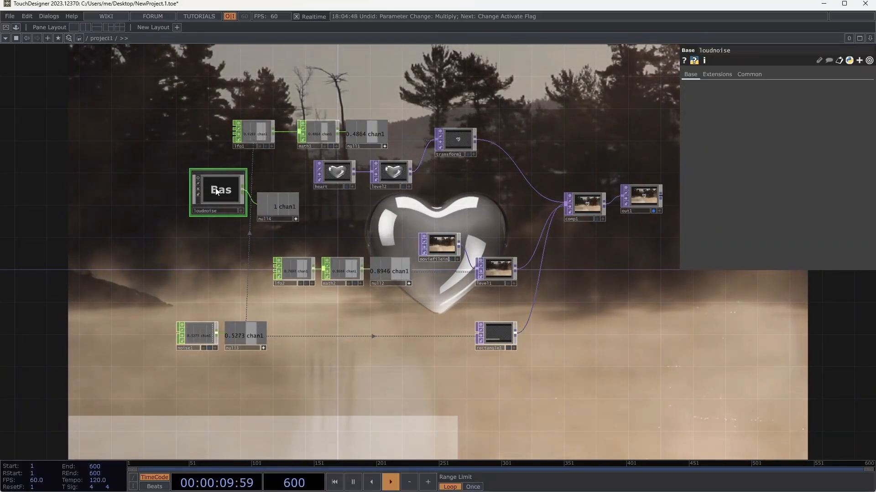
{"action": "left_click_drag", "start_coordinate": [214, 194], "coordinate": [206, 202]}
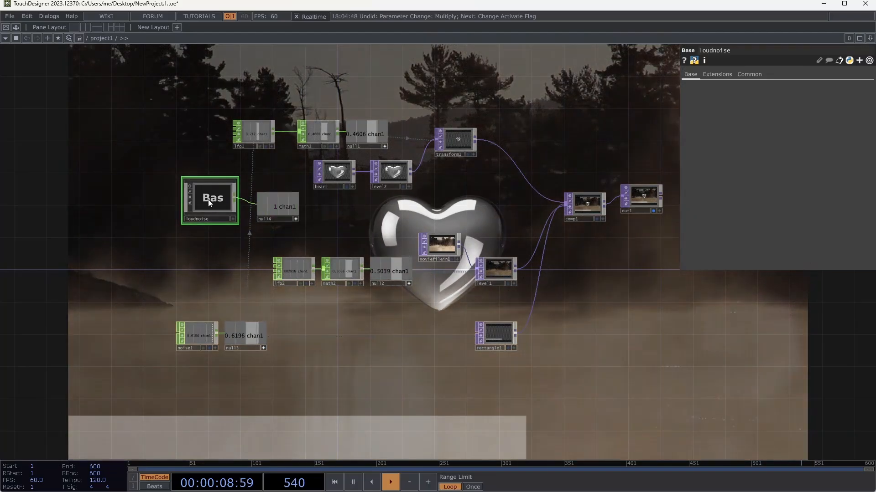
{"action": "left_click_drag", "start_coordinate": [213, 201], "coordinate": [165, 201]}
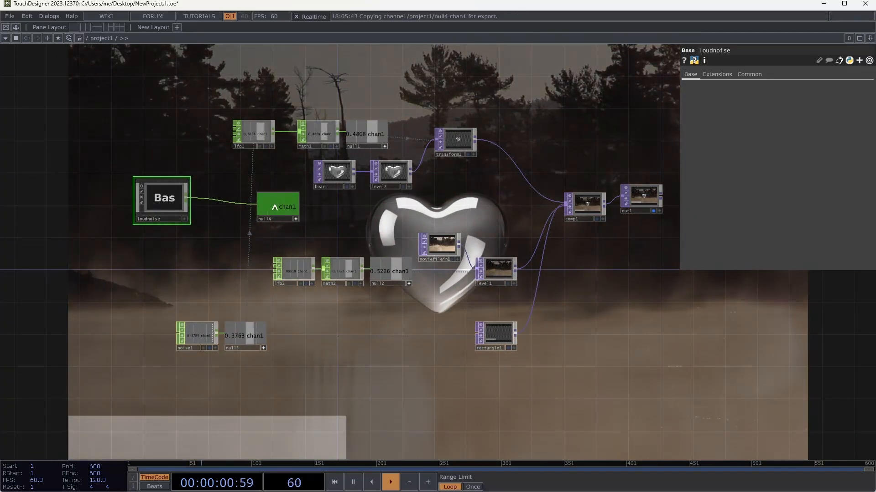
Move null4 next to loudnoise and widen lfo1's parameter window to show its whole Frequency expression
{"action": "left_click_drag", "start_coordinate": [297, 217], "coordinate": [232, 190]}
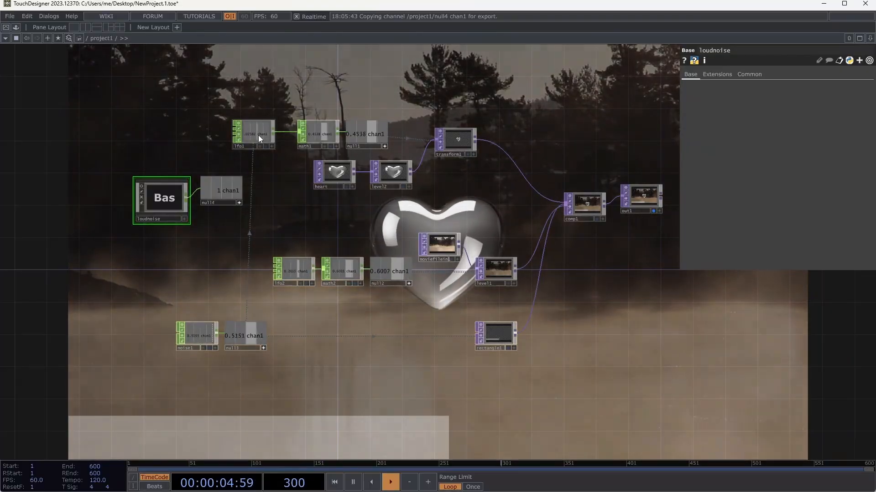
{"action": "left_click", "coordinate": [258, 135]}
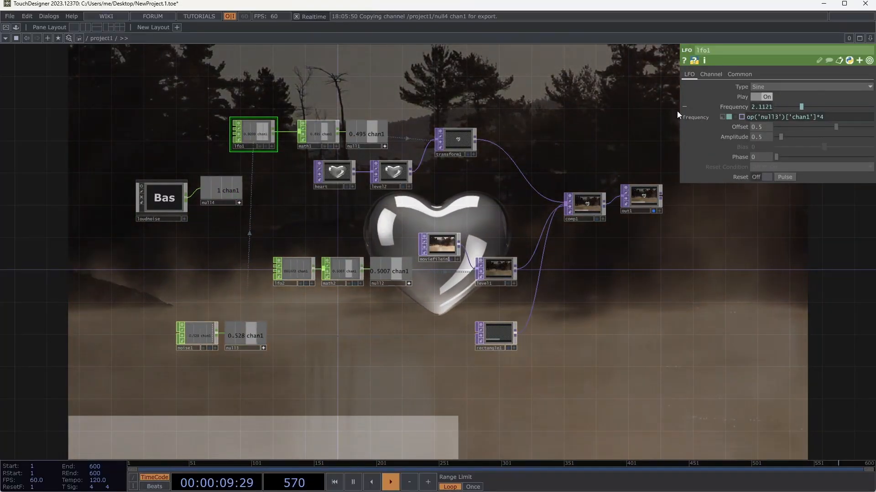
{"action": "left_click_drag", "start_coordinate": [679, 110], "coordinate": [533, 116]}
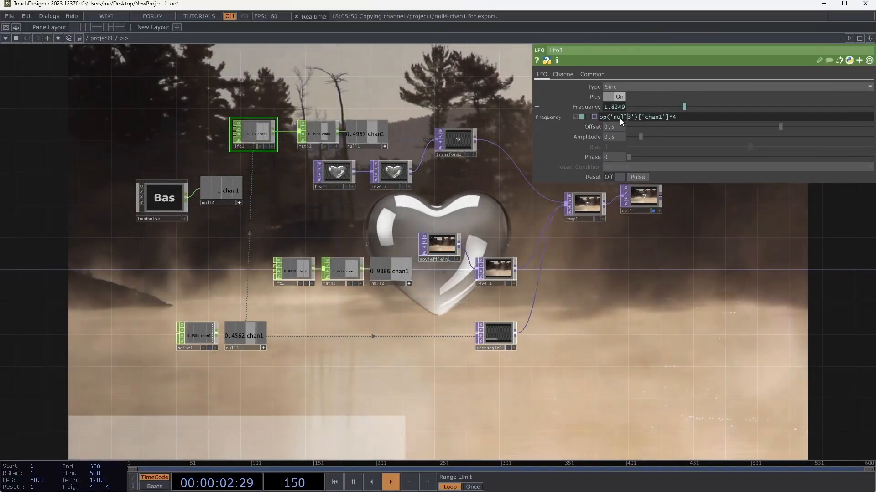
{"action": "left_click_drag", "start_coordinate": [620, 118], "coordinate": [251, 343]}
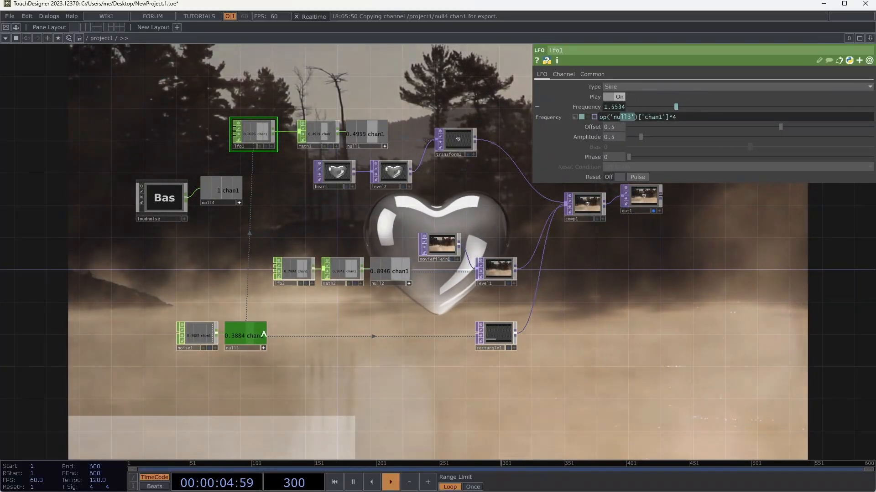
{"action": "double_click", "coordinate": [651, 117]}
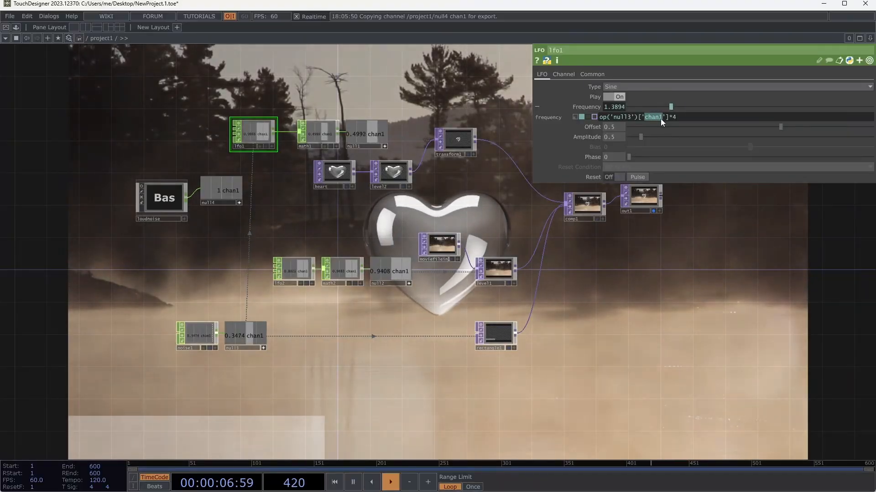
{"action": "left_click_drag", "start_coordinate": [657, 118], "coordinate": [279, 160]}
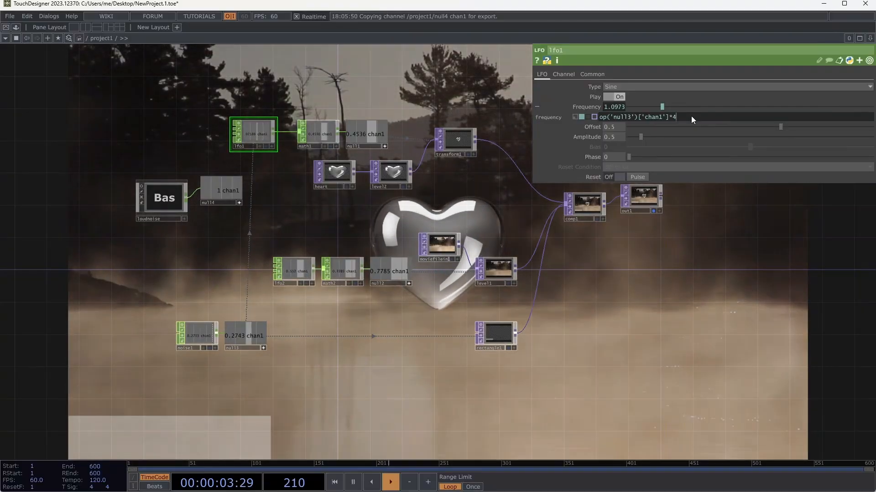
{"action": "mouse_move", "coordinate": [692, 120]}
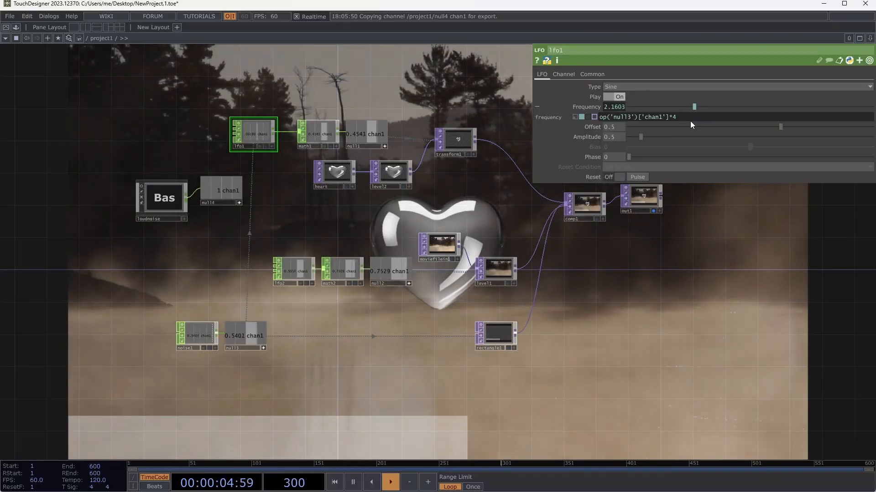
Enclose lfo1's Frequency expression op('null3')['chan1']*4 in parentheses
{"action": "key", "text": "BackSpace"}
{"action": "type", "text": ")"}
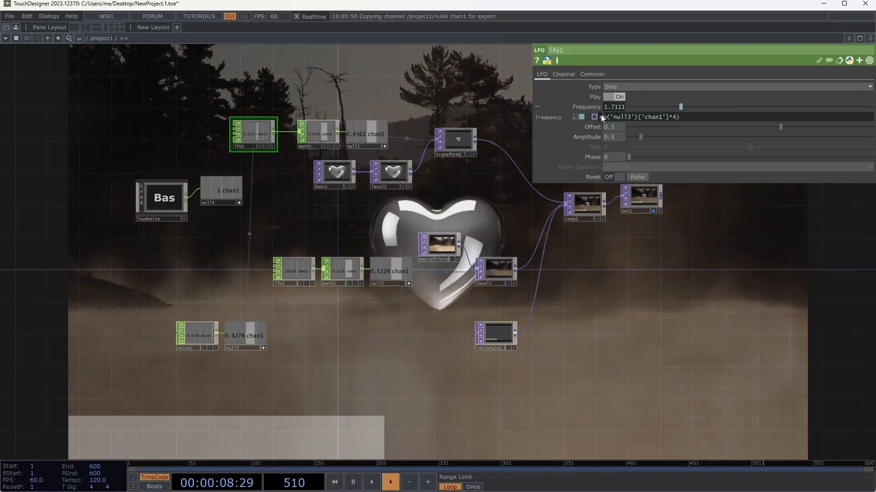
{"action": "left_click", "coordinate": [601, 116]}
{"action": "type", "text": "("}
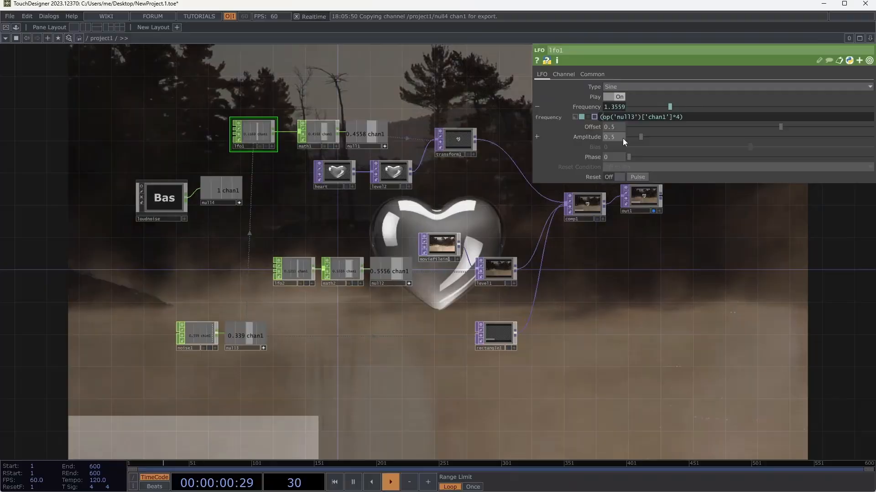
Multiply lfo1's parenthesised Frequency expression by op('null4')['chan1'] and apply it
{"action": "left_click", "coordinate": [697, 117]}
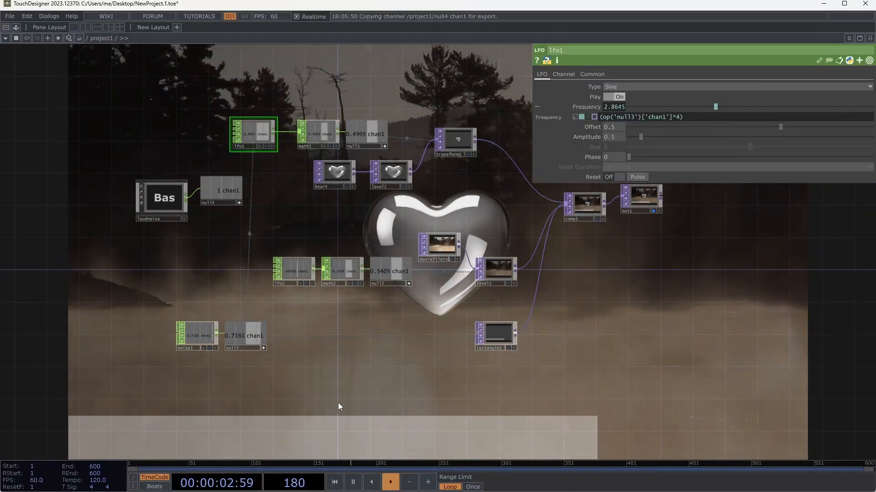
{"action": "type", "text": "* "}
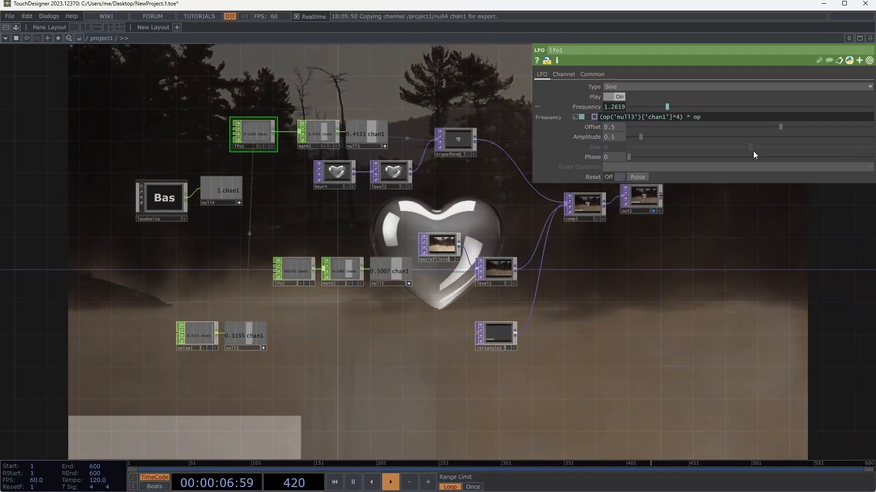
{"action": "type", "text": "op('"}
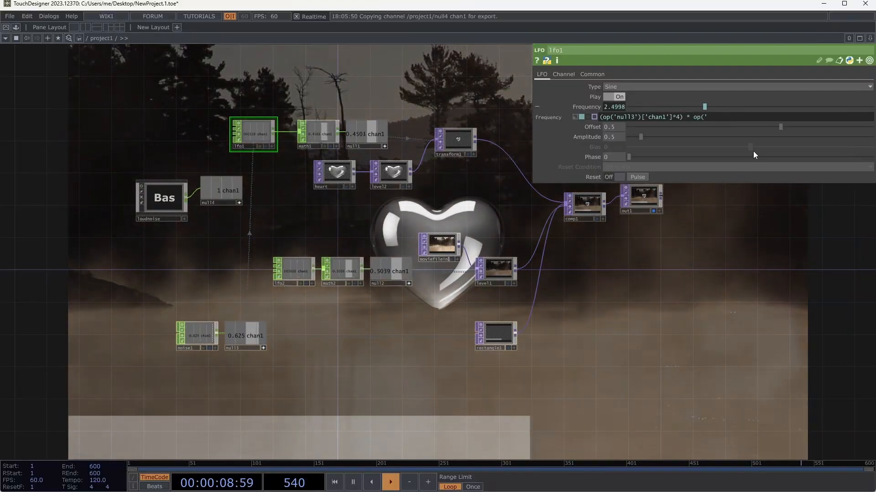
{"action": "type", "text": "null"}
{"action": "type", "text": "4'"}
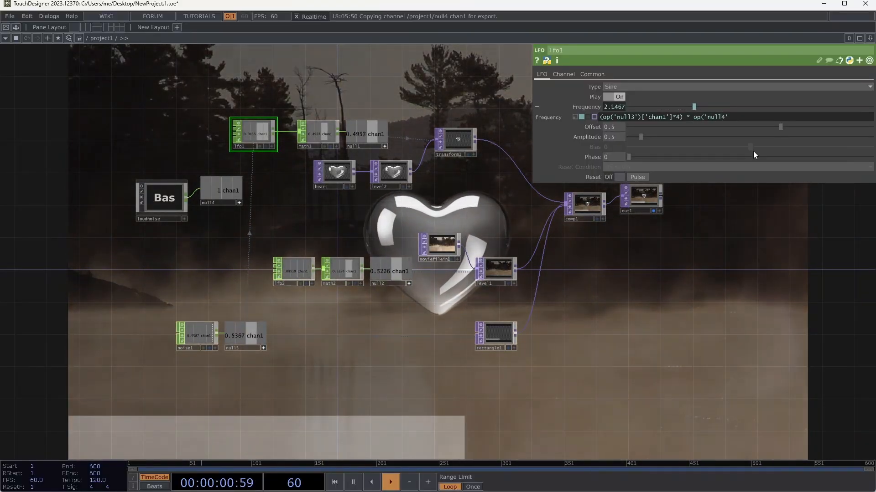
{"action": "type", "text": ")['chan1']"}
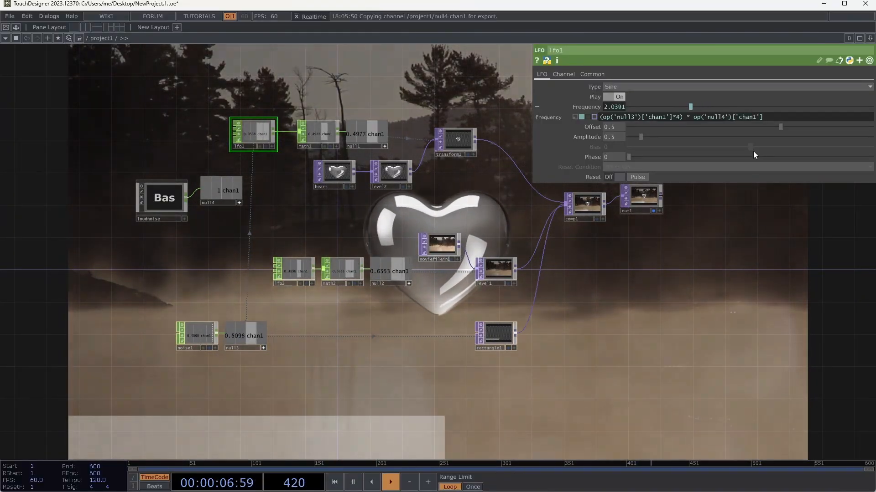
{"action": "type", "text": "*"}
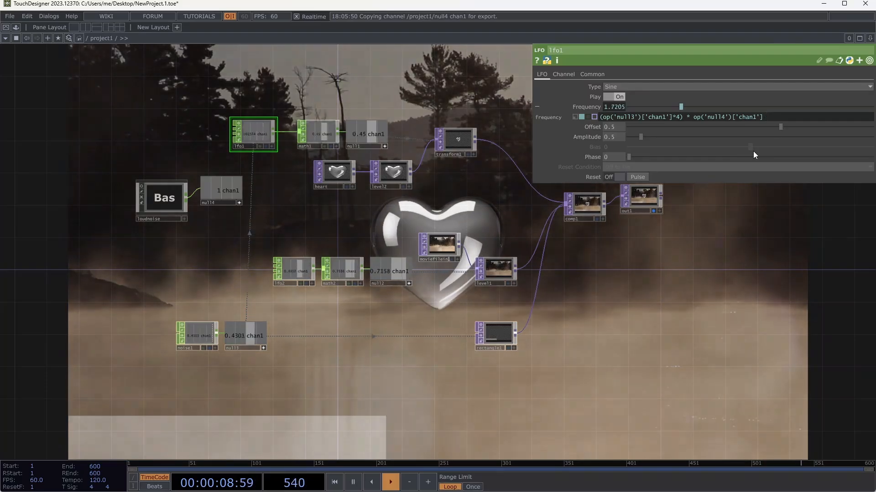
{"action": "key", "text": "BackSpace"}
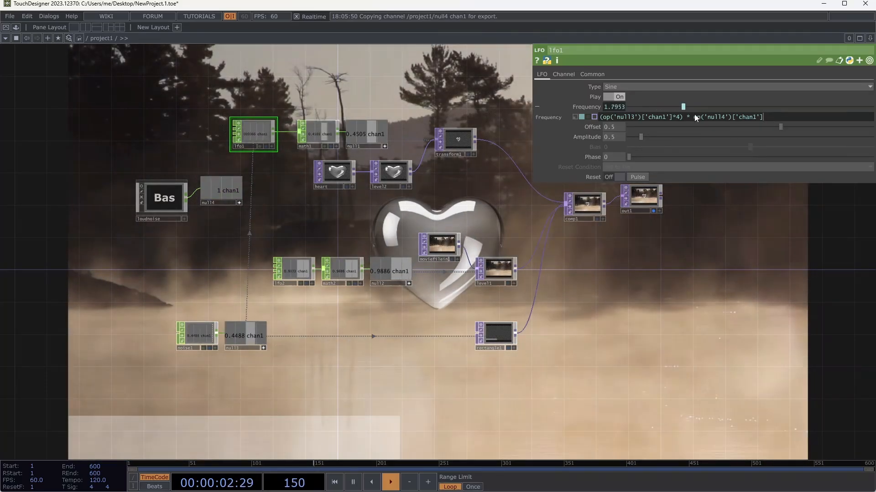
{"action": "left_click", "coordinate": [682, 117]}
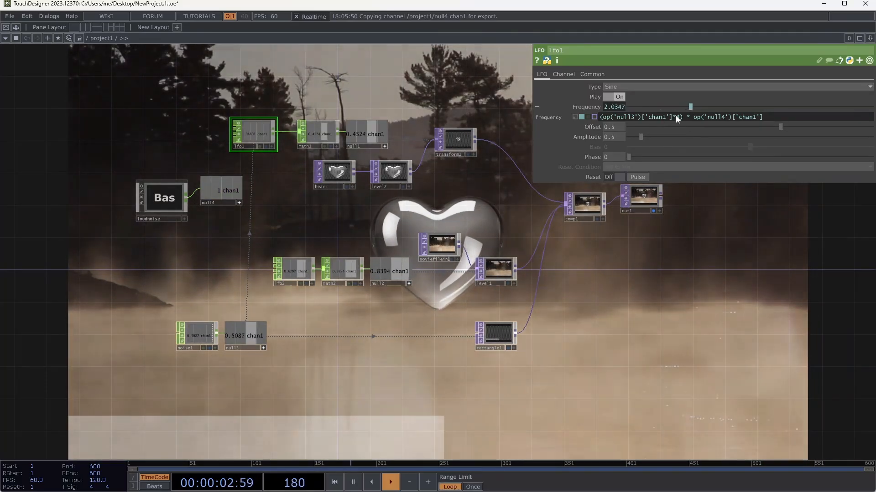
{"action": "left_click_drag", "start_coordinate": [609, 119], "coordinate": [603, 117]}
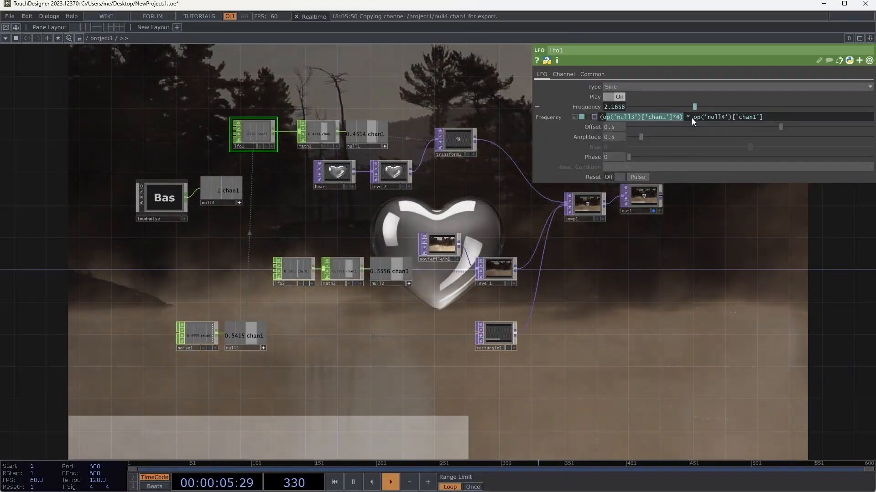
{"action": "left_click_drag", "start_coordinate": [691, 118], "coordinate": [782, 114]}
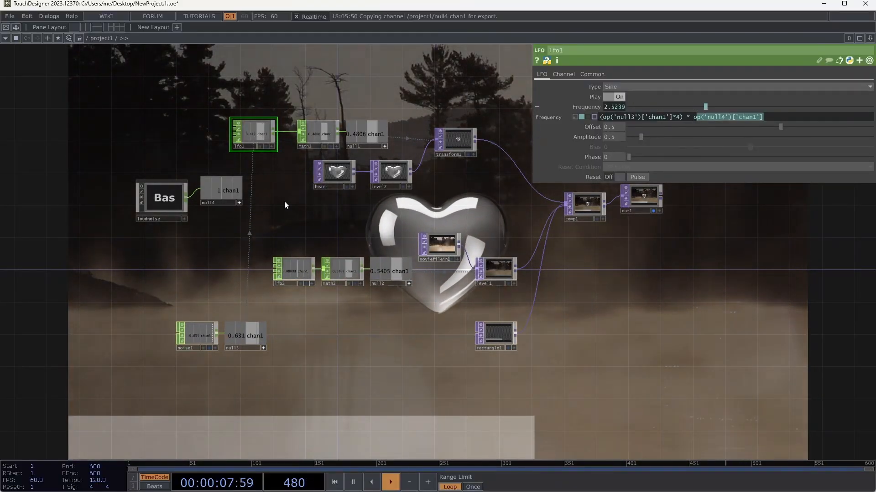
{"action": "left_click", "coordinate": [284, 201]}
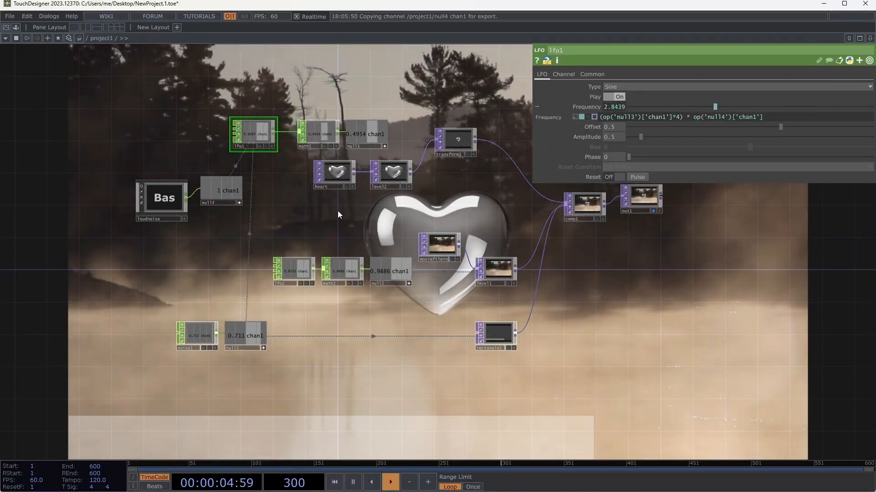
Link null4's channel to math1's Multiply and scale it with the expression op('null4')['chan1']*.3
{"action": "left_click", "coordinate": [226, 195]}
{"action": "left_click_drag", "start_coordinate": [238, 191], "coordinate": [244, 188]}
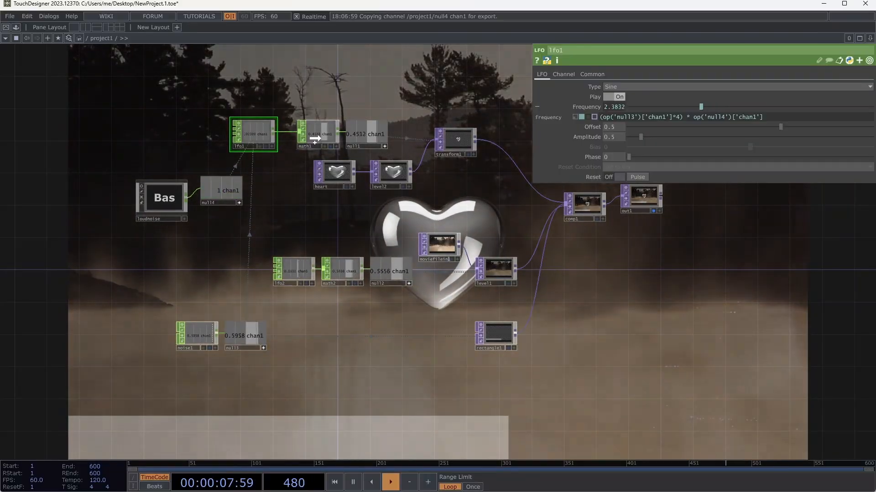
{"action": "left_click", "coordinate": [315, 134]}
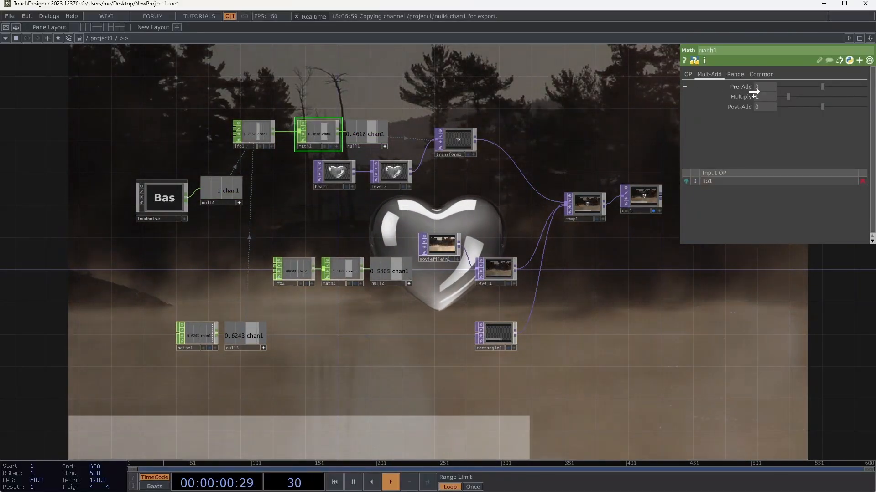
{"action": "left_click_drag", "start_coordinate": [754, 92], "coordinate": [769, 94]}
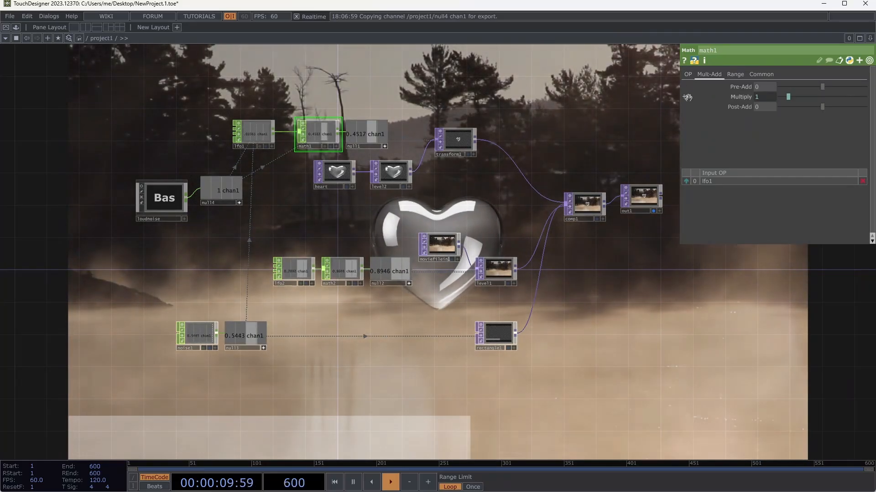
{"action": "left_click", "coordinate": [687, 97]}
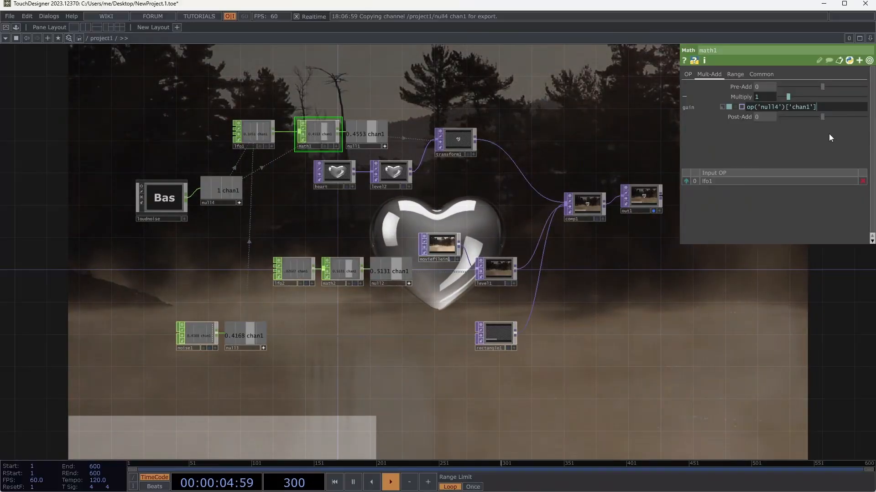
{"action": "type", "text": "*."}
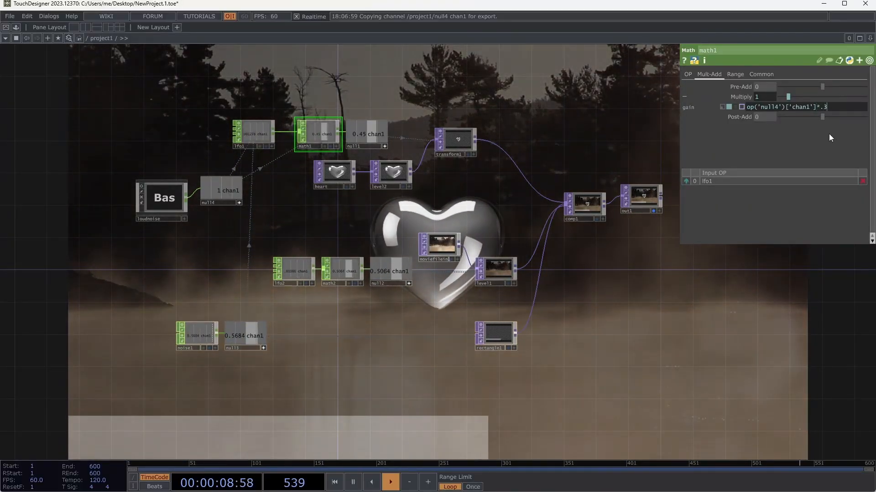
{"action": "type", "text": "3"}
{"action": "key", "text": "Tab"}
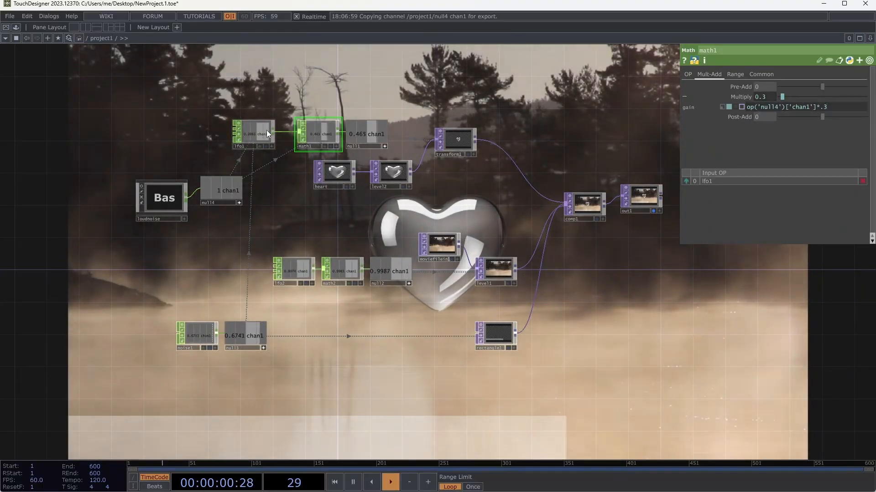
Review the null4 factor in lfo1's Frequency expression
{"action": "left_click", "coordinate": [267, 130]}
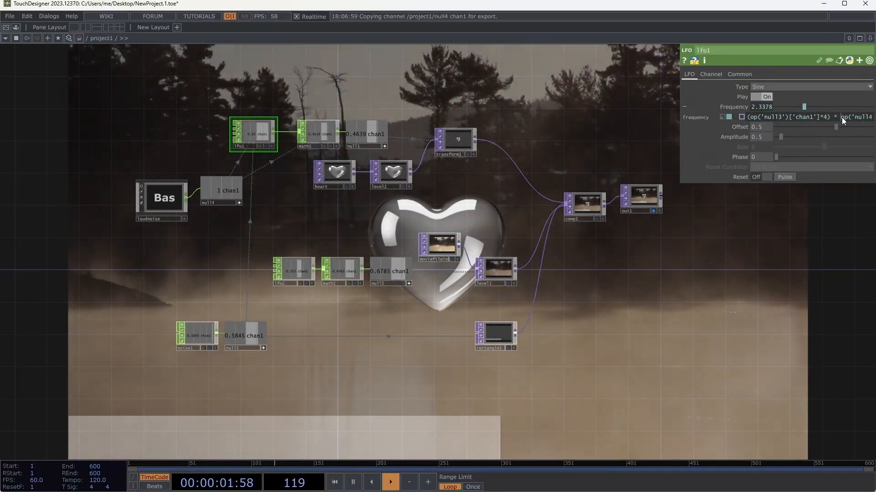
{"action": "left_click_drag", "start_coordinate": [841, 117], "coordinate": [869, 120]}
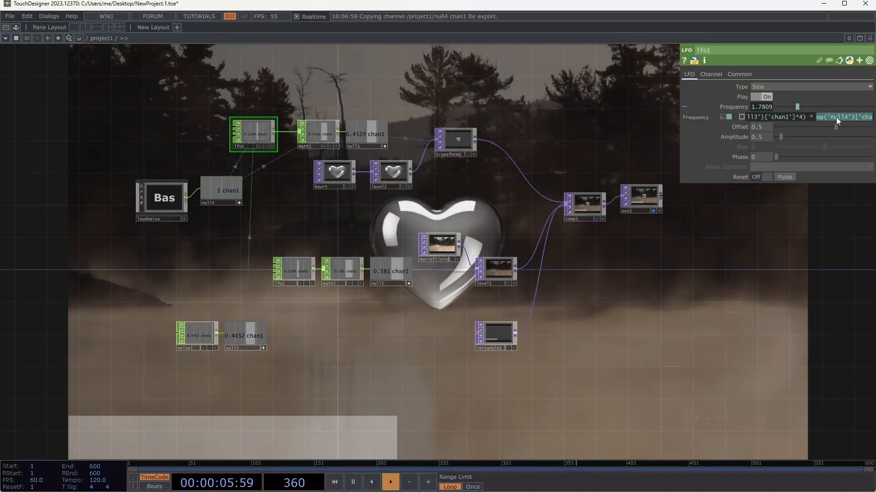
{"action": "left_click", "coordinate": [836, 117]}
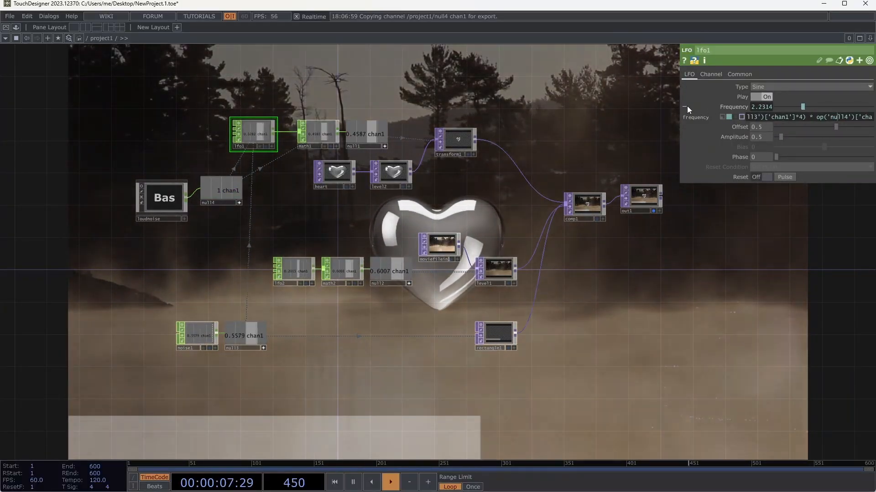
{"action": "left_click", "coordinate": [684, 106]}
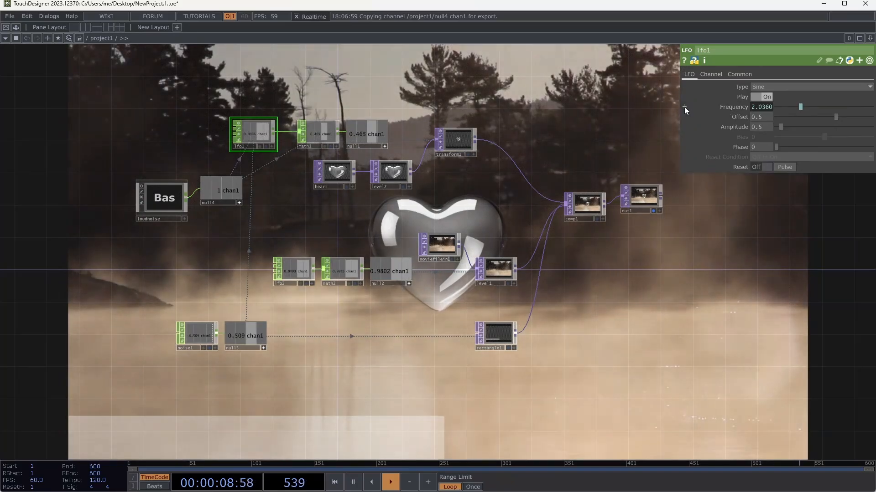
{"action": "left_click", "coordinate": [684, 107]}
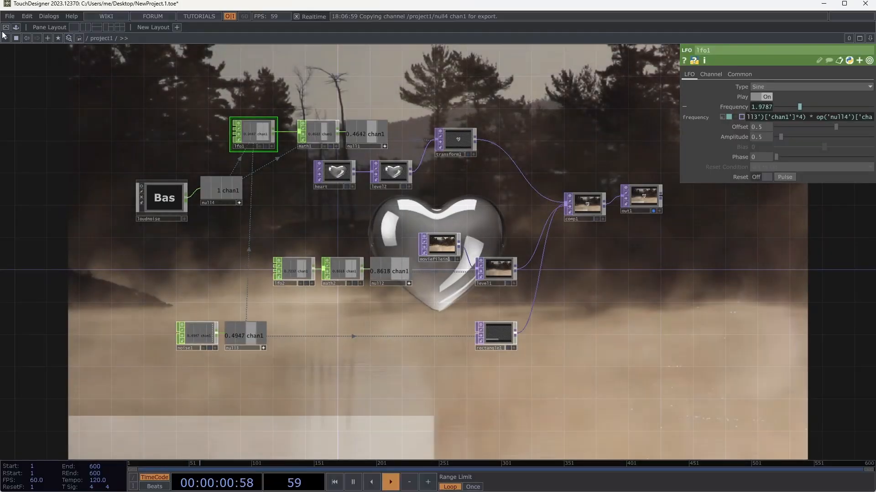
Show the project output in Perform mode and maximize its window
{"action": "key", "text": "F1"}
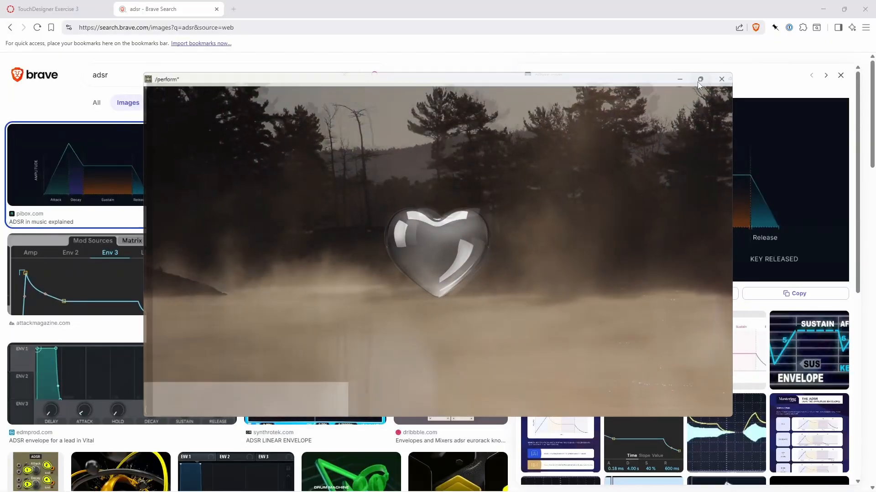
{"action": "left_click", "coordinate": [697, 80]}
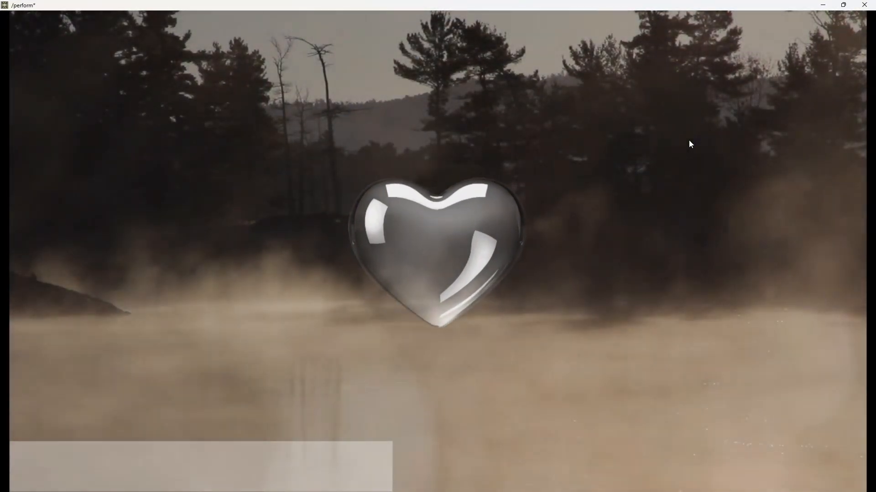